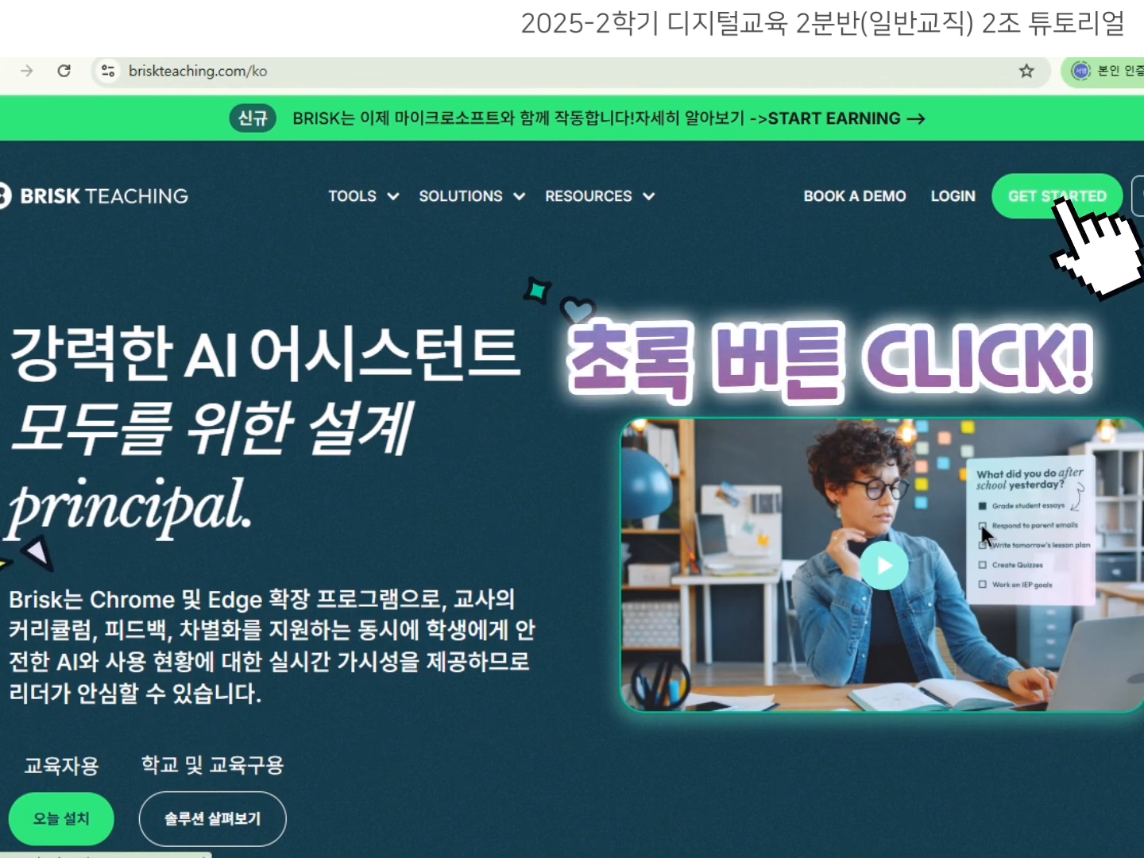
Agree to the terms and sign up for a Brisk educator account with a Google account.
click(1056, 195)
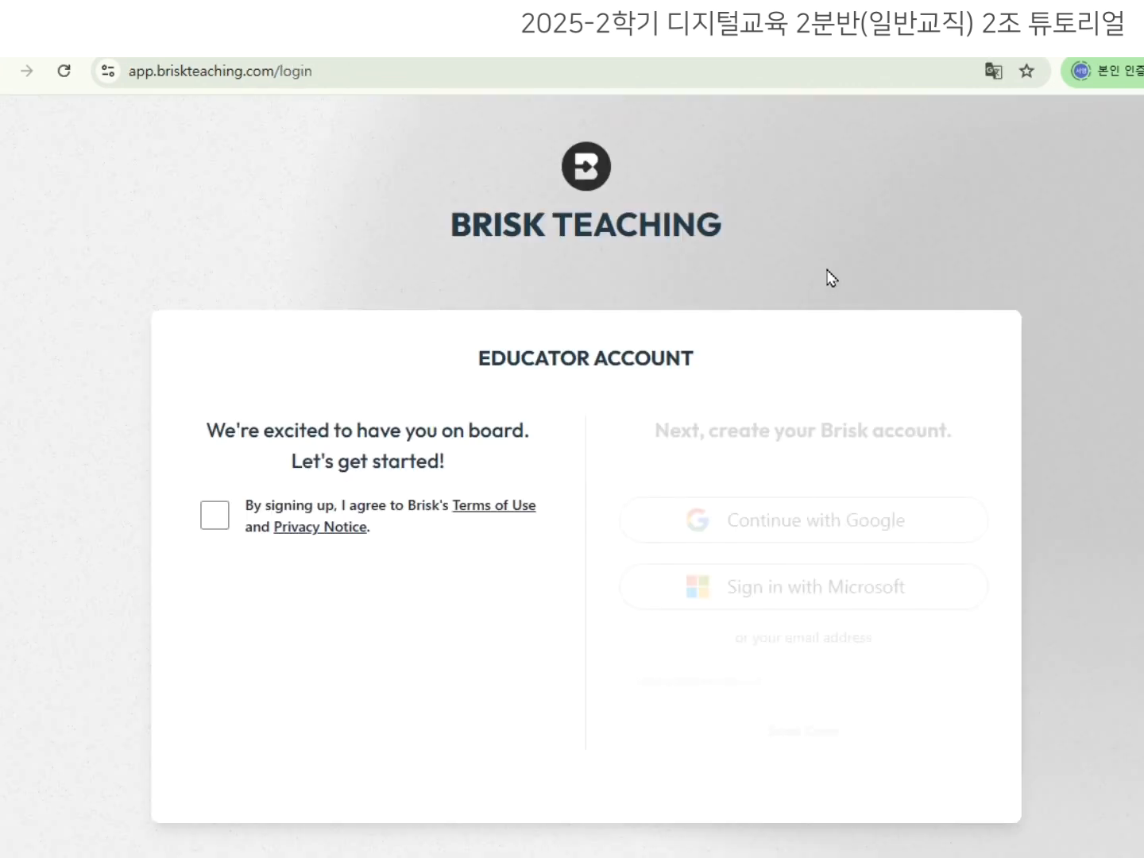
click(213, 525)
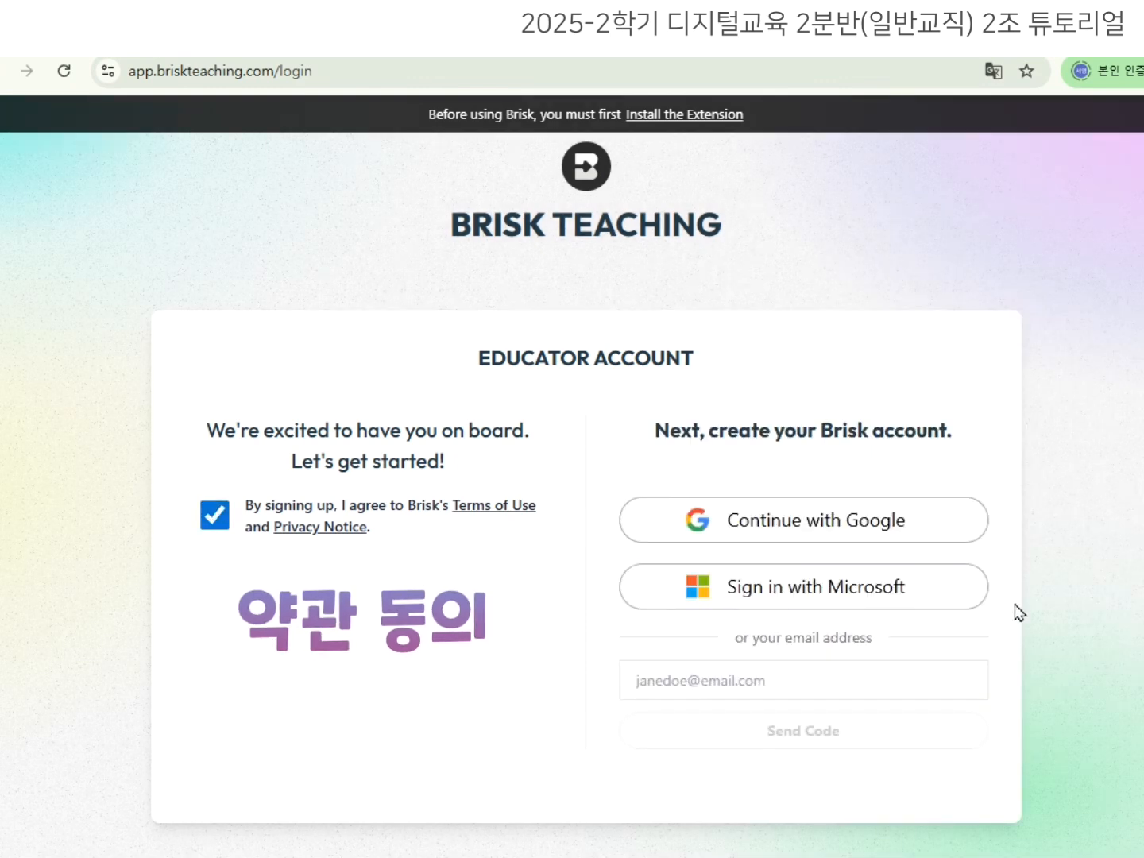
click(935, 540)
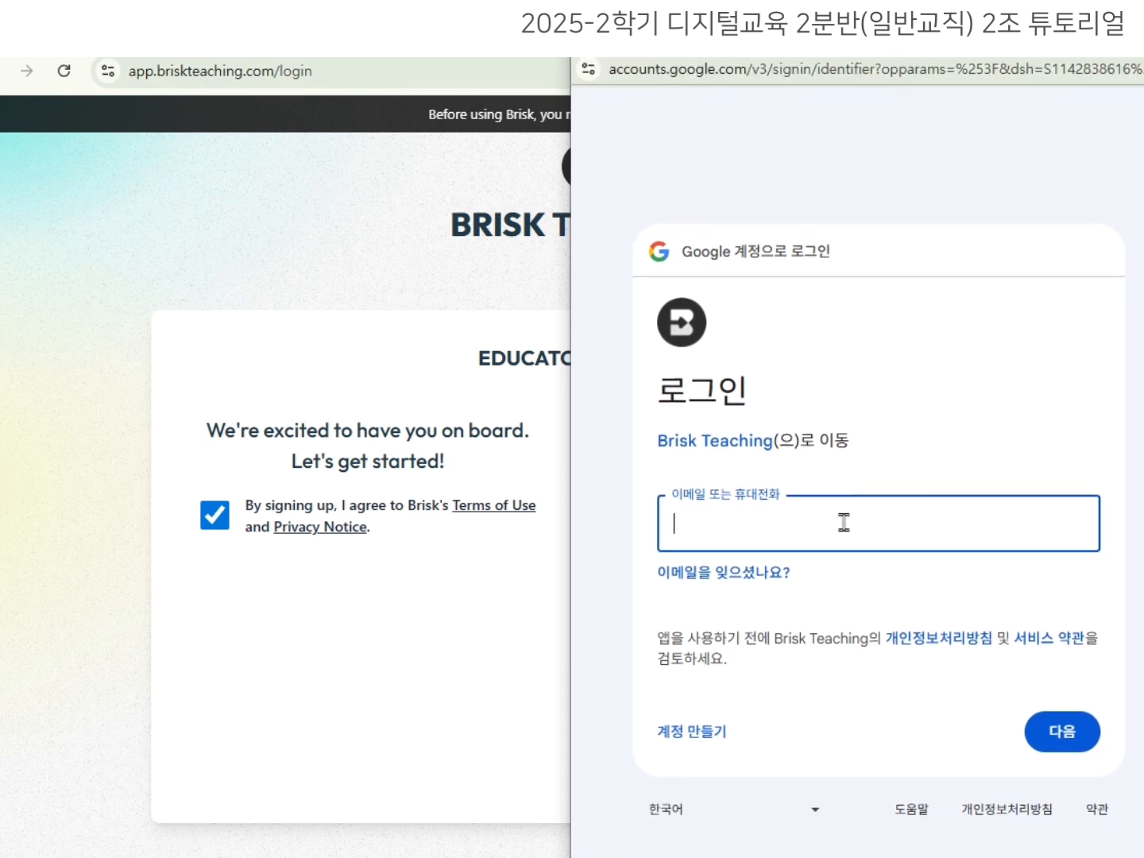
text(2)
click(1060, 754)
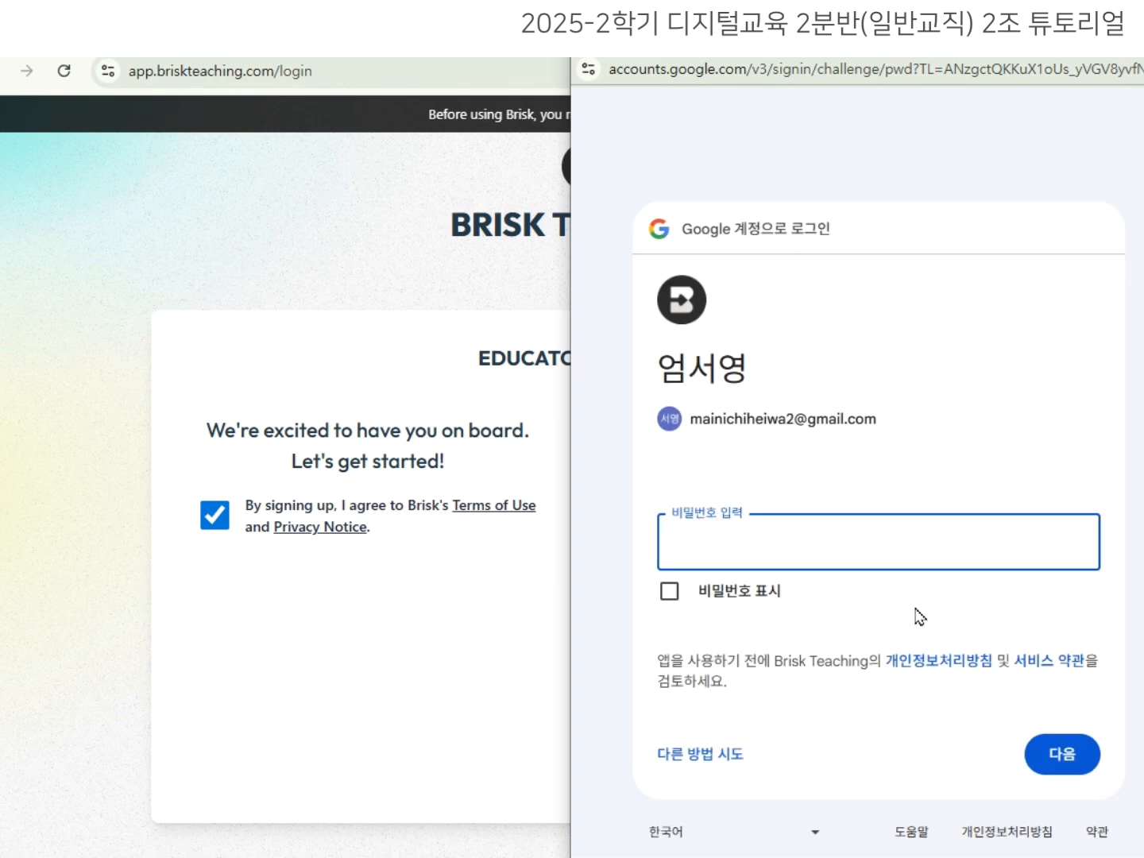
key(Return)
Allow Brisk access to the Google account and add the Brisk extension to Chrome.
click(992, 809)
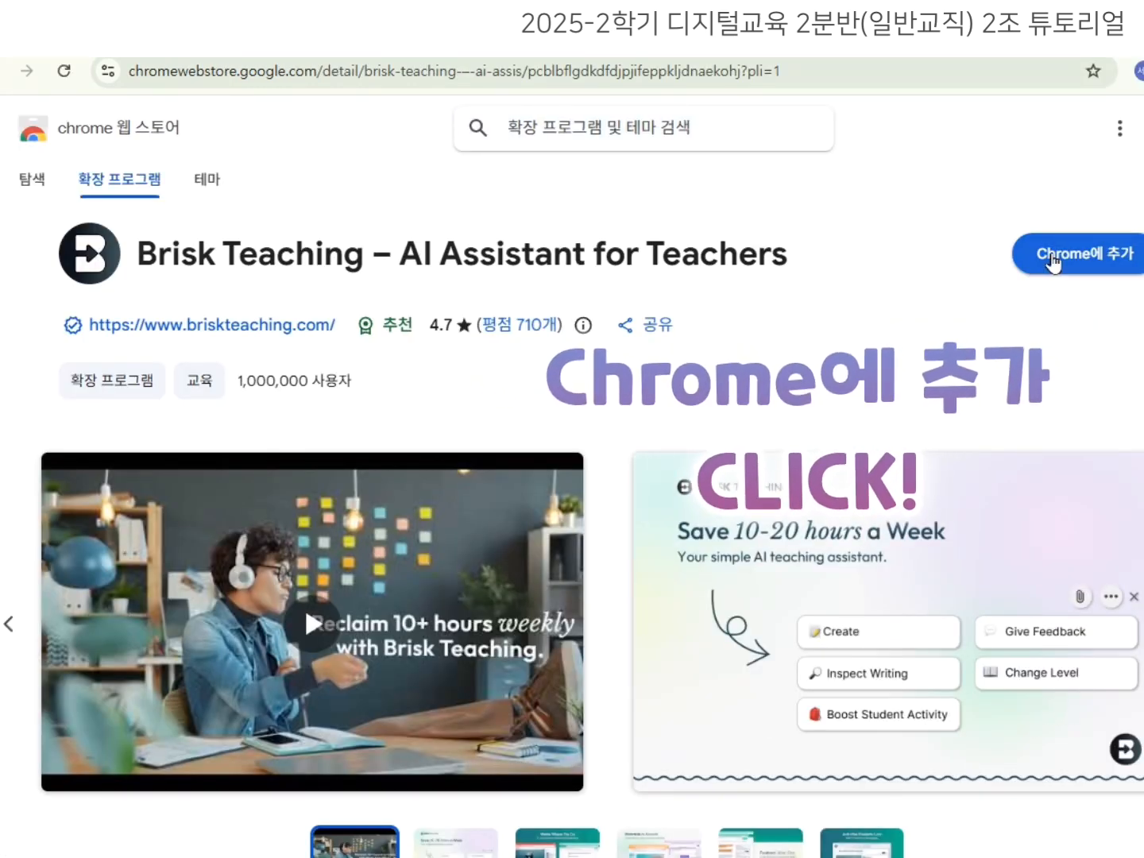
click(1091, 251)
click(690, 264)
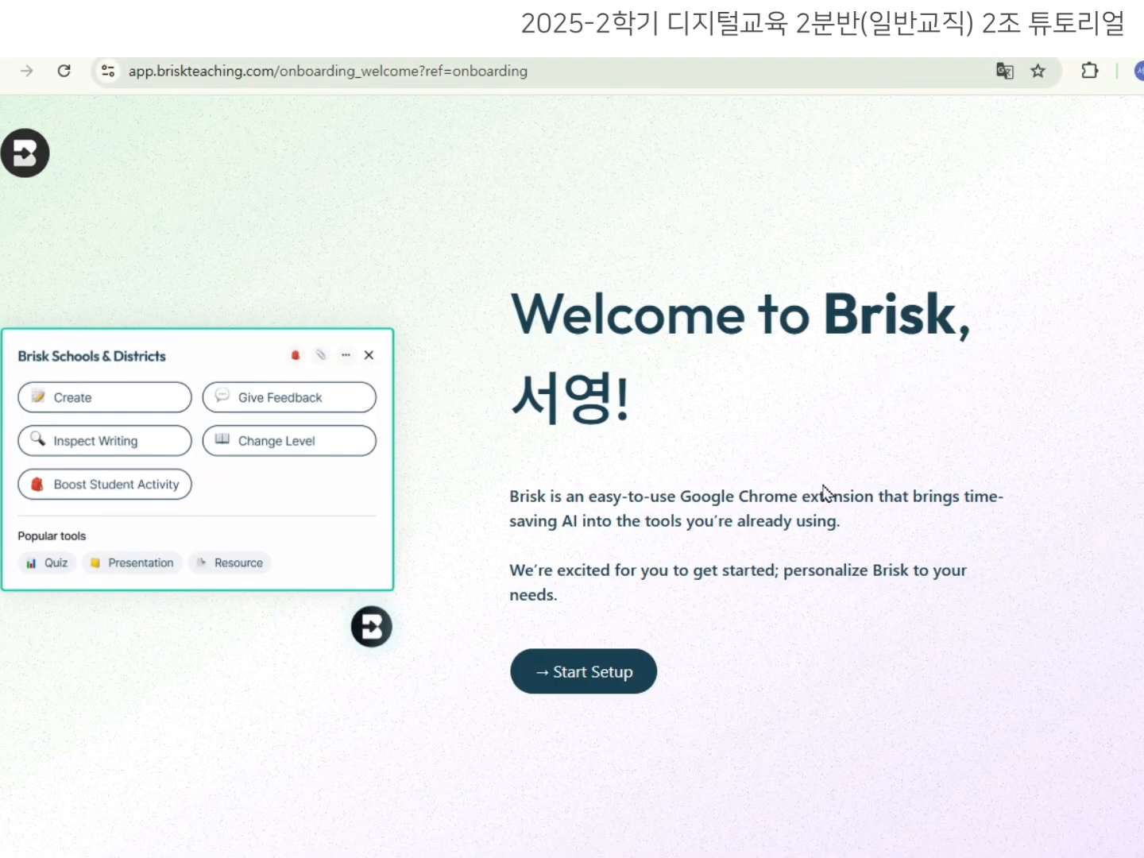
Start the setup survey, choose 선생님 as the role, and enter the school 'donggshin univer'.
click(626, 683)
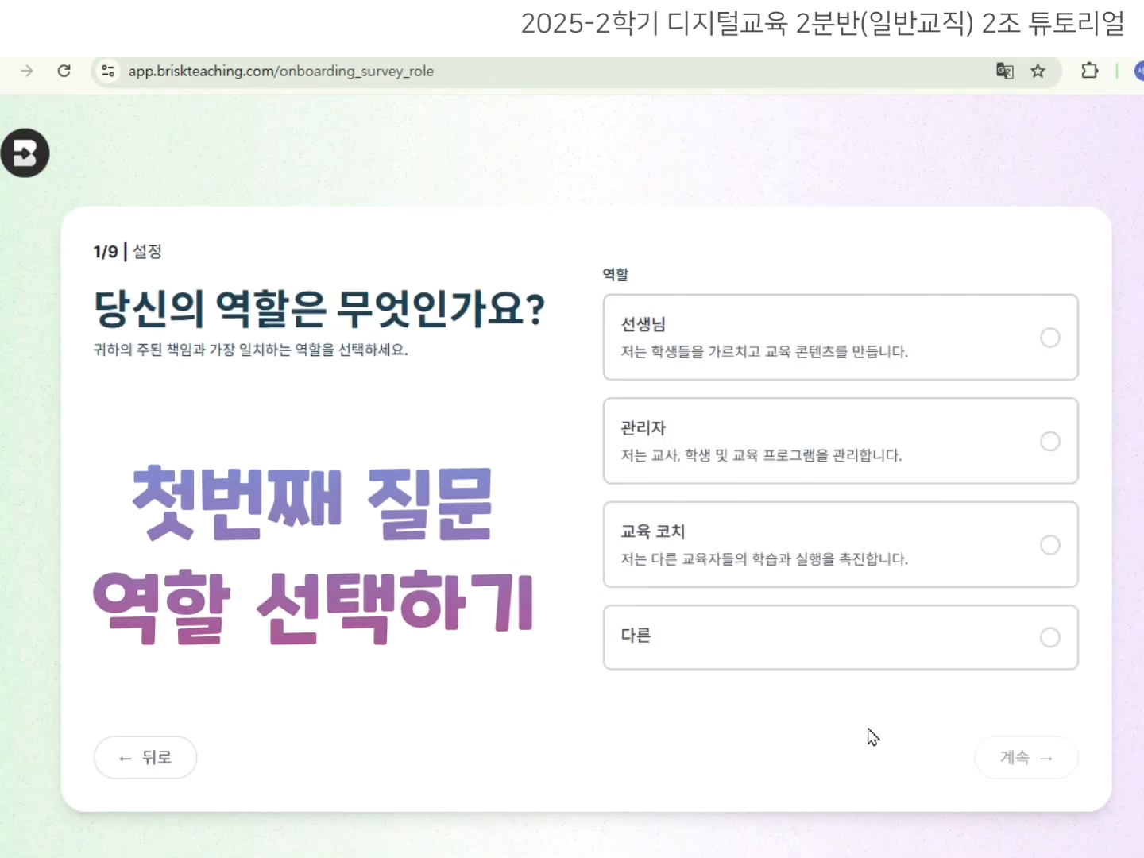
click(877, 334)
click(1034, 757)
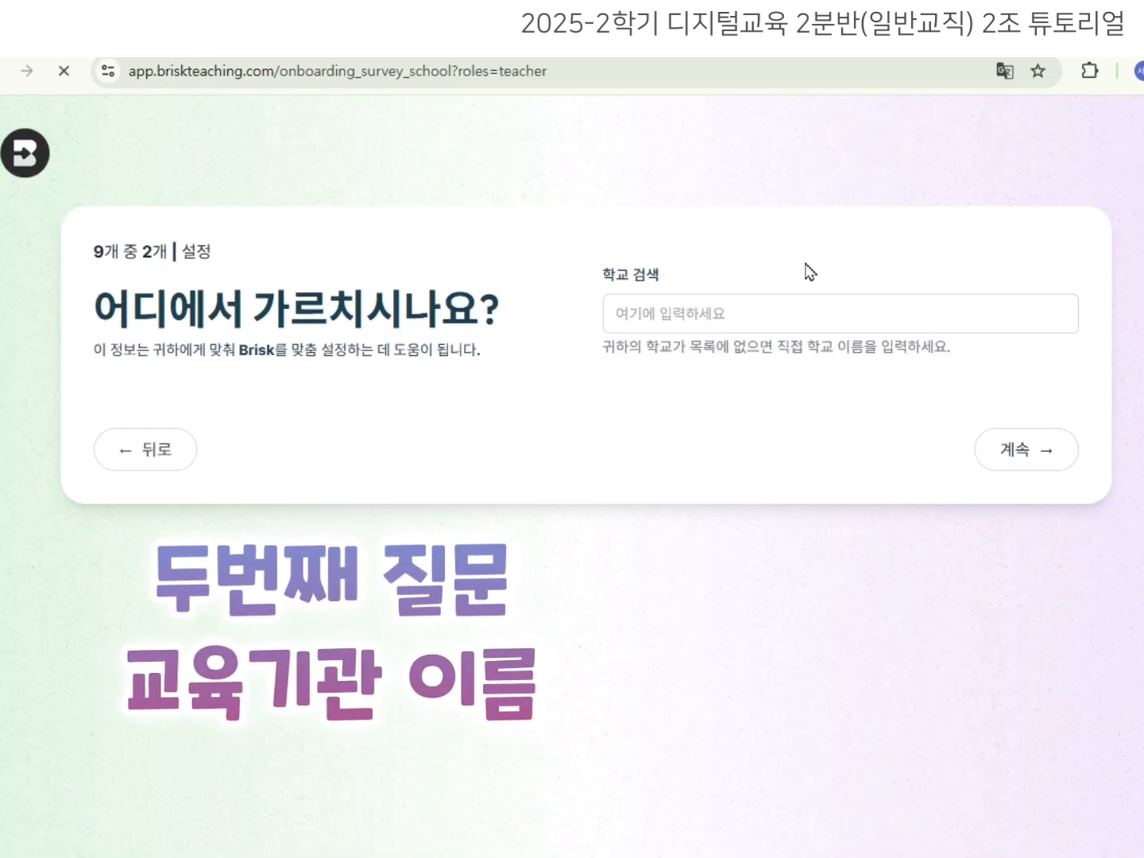
click(748, 319)
text(donggshi)
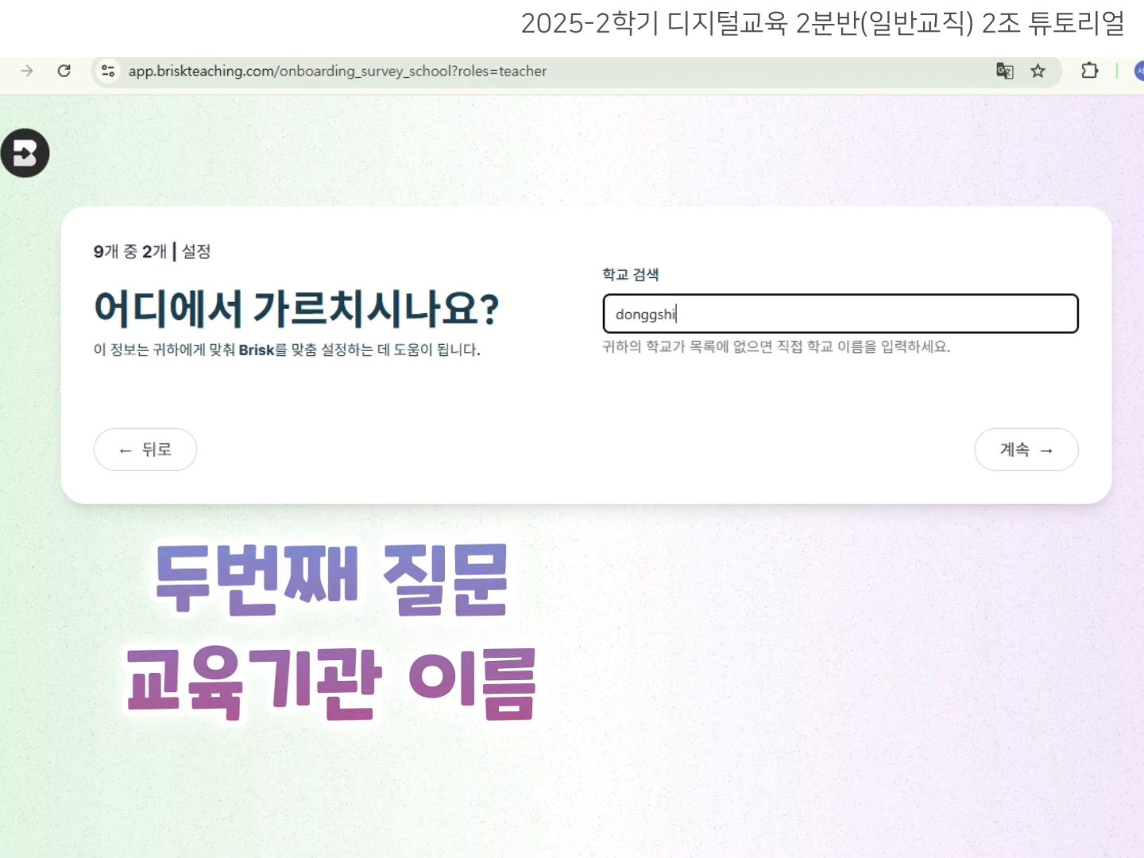
text(n university)
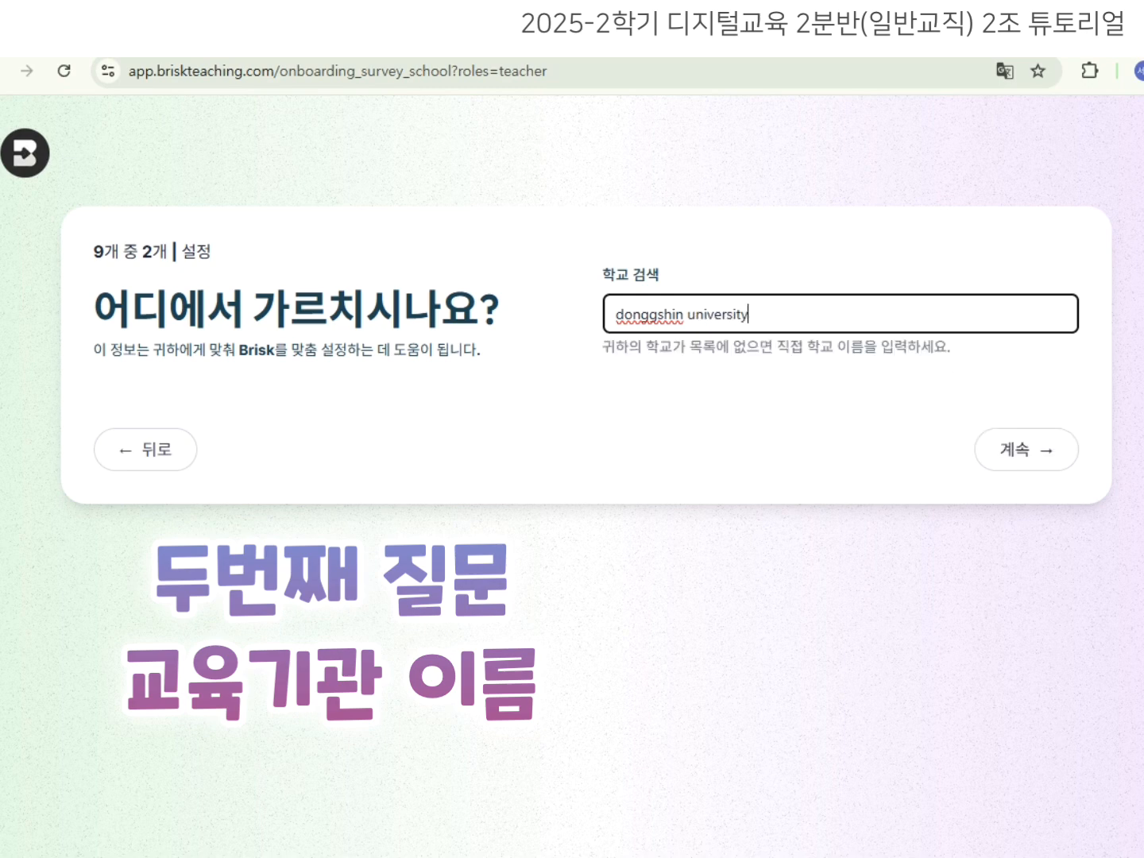
Choose 다른 as the subject and 대학교 as the teaching level, continuing to the pin step.
click(1032, 449)
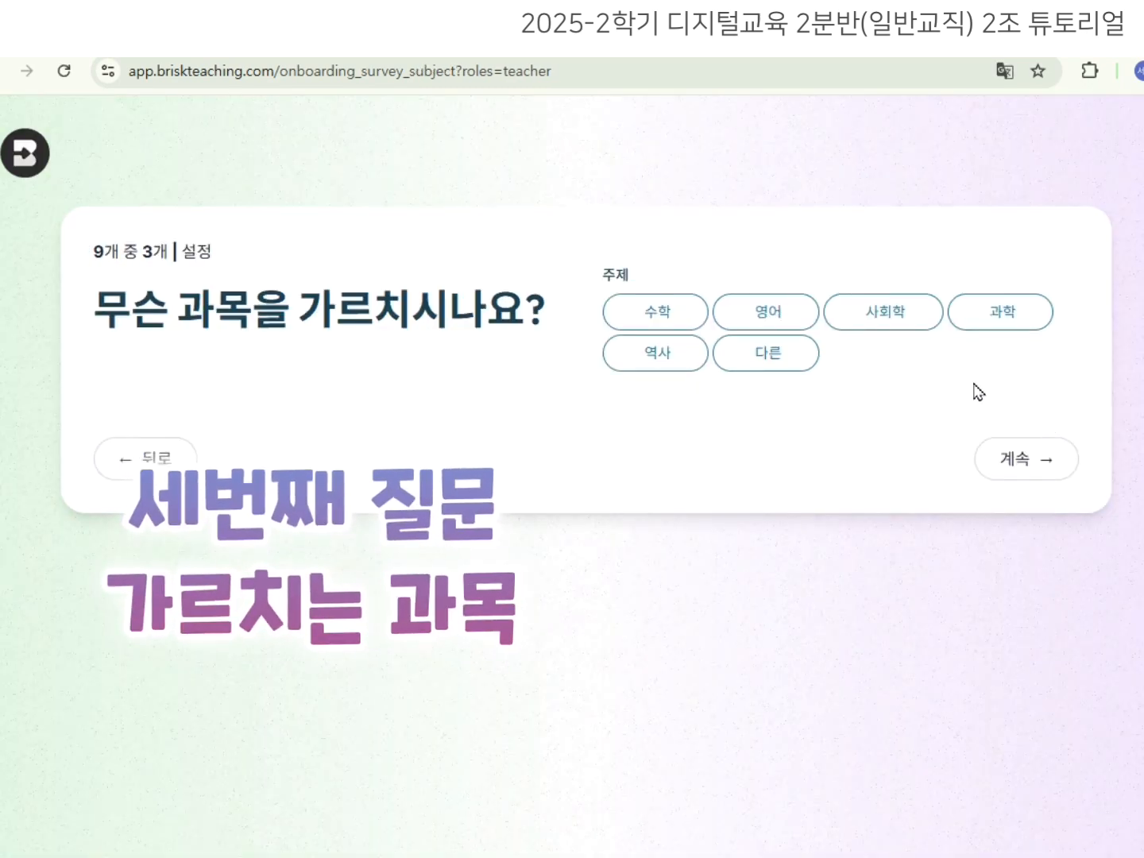
click(805, 355)
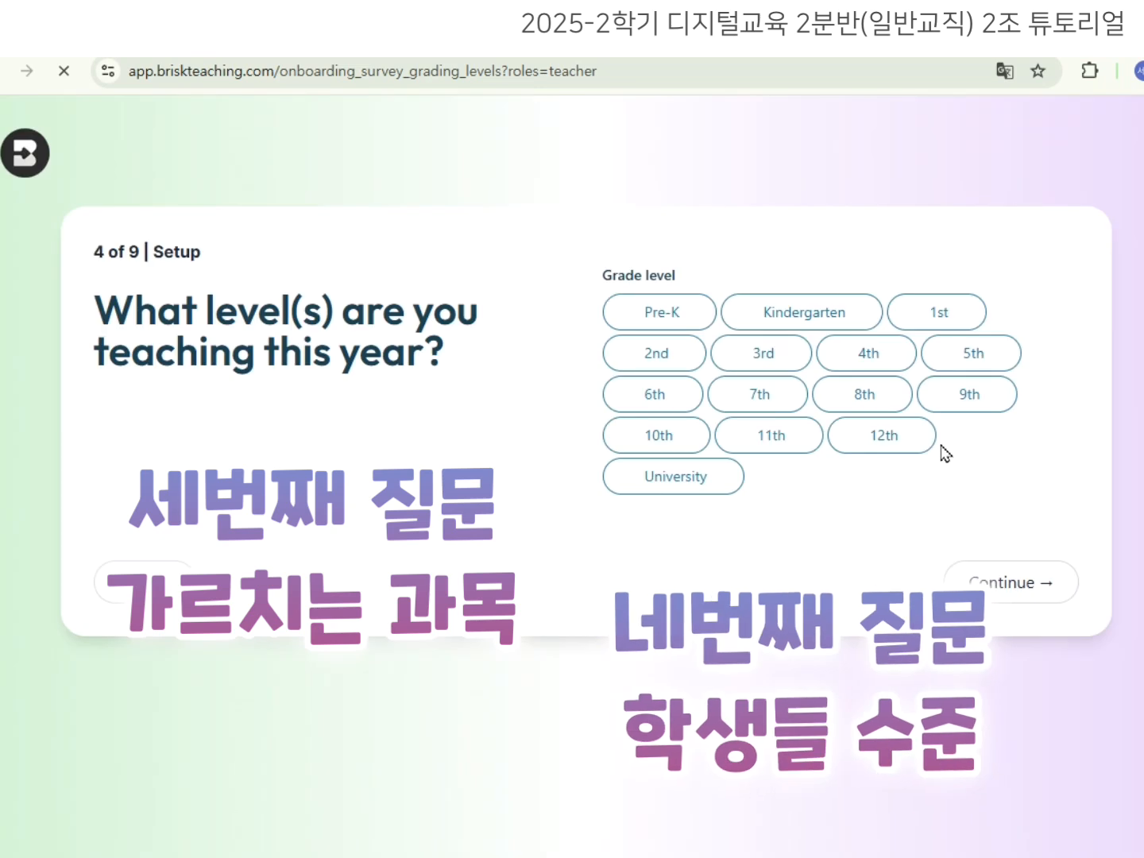
click(945, 429)
click(945, 429)
click(631, 470)
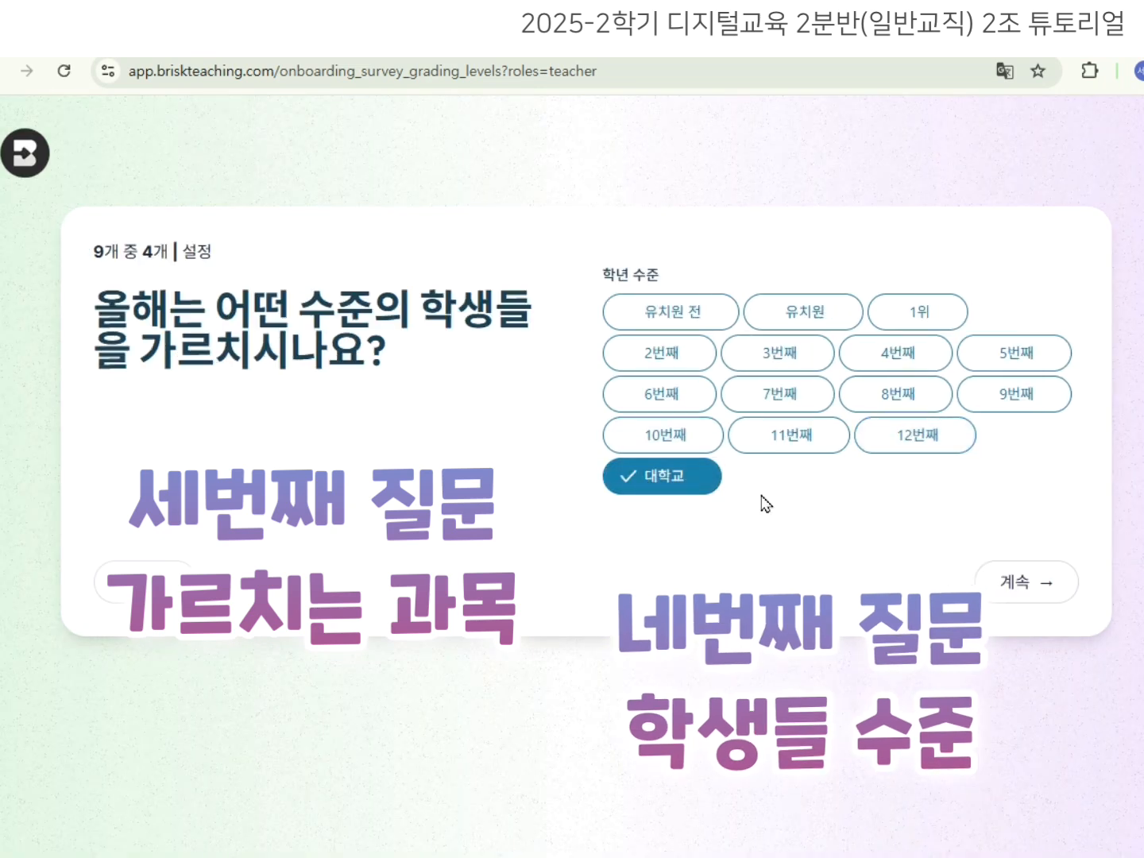
click(1045, 605)
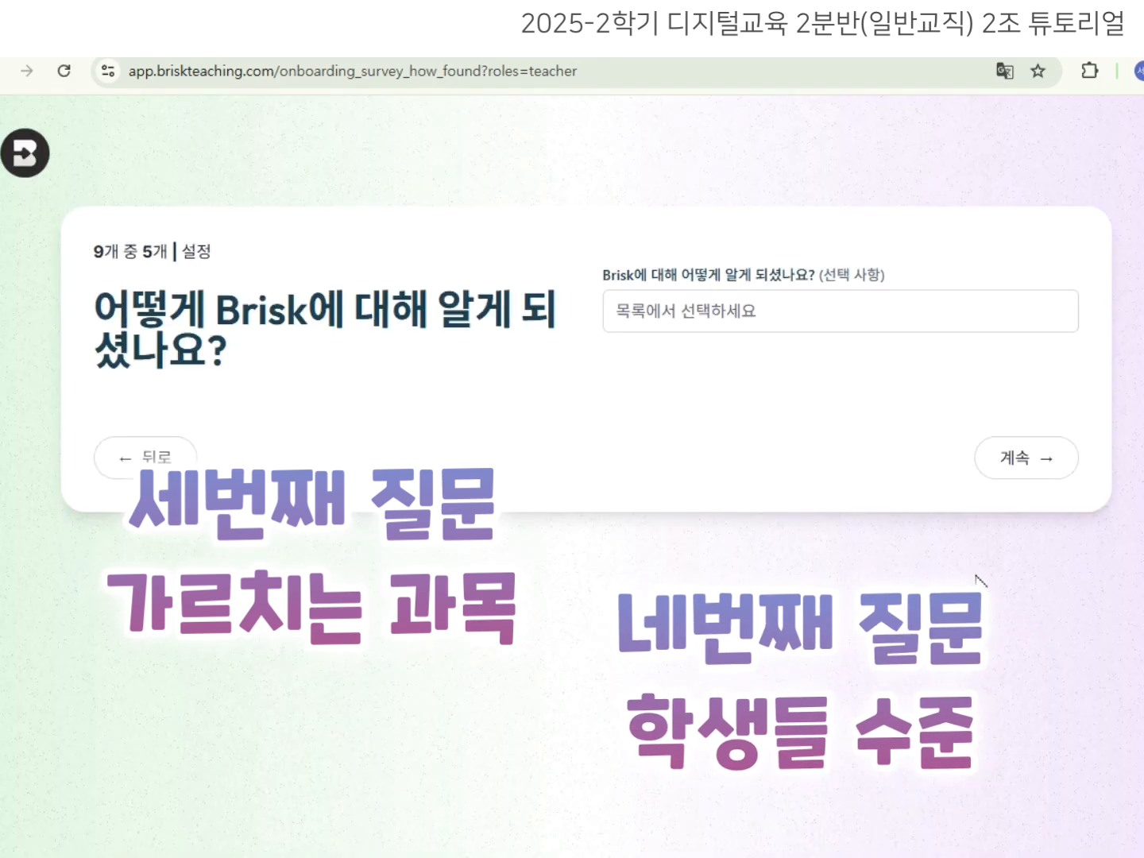
click(1020, 468)
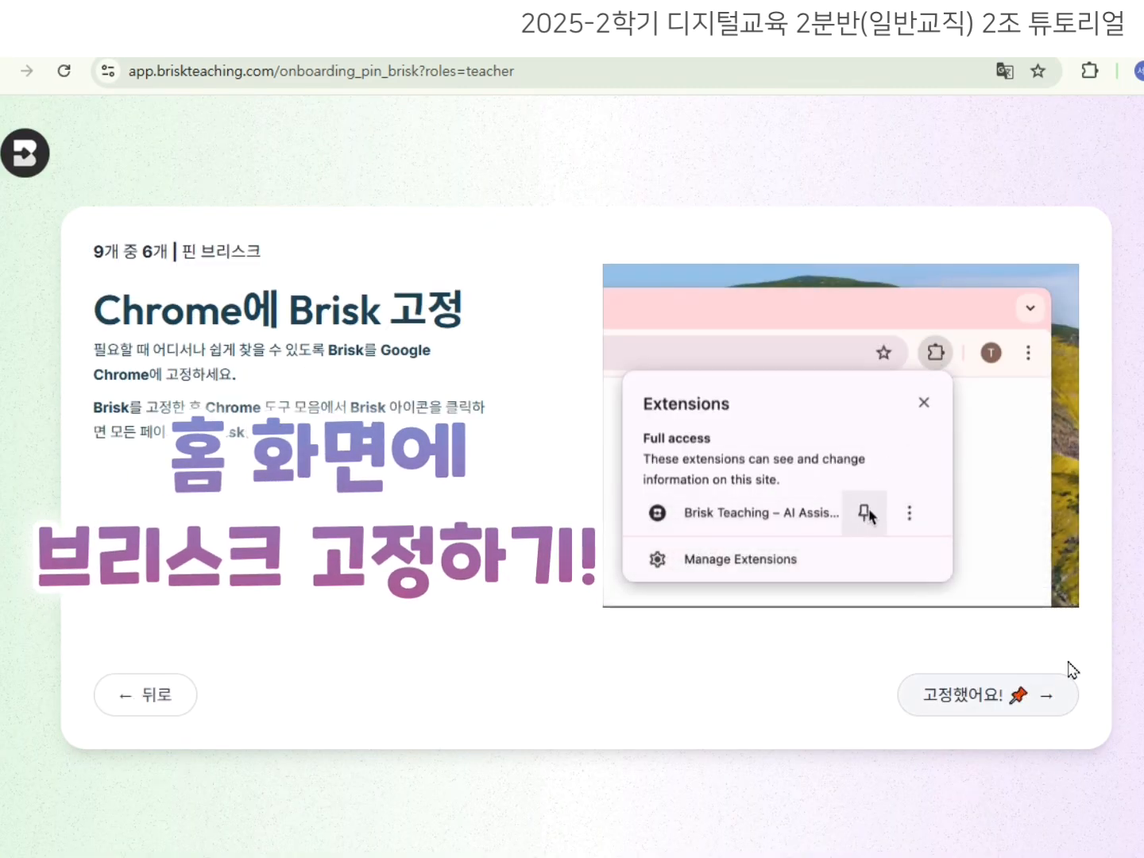
Pin Brisk to the Chrome toolbar from the Extensions menu and confirm with 고정했어요!
click(1093, 73)
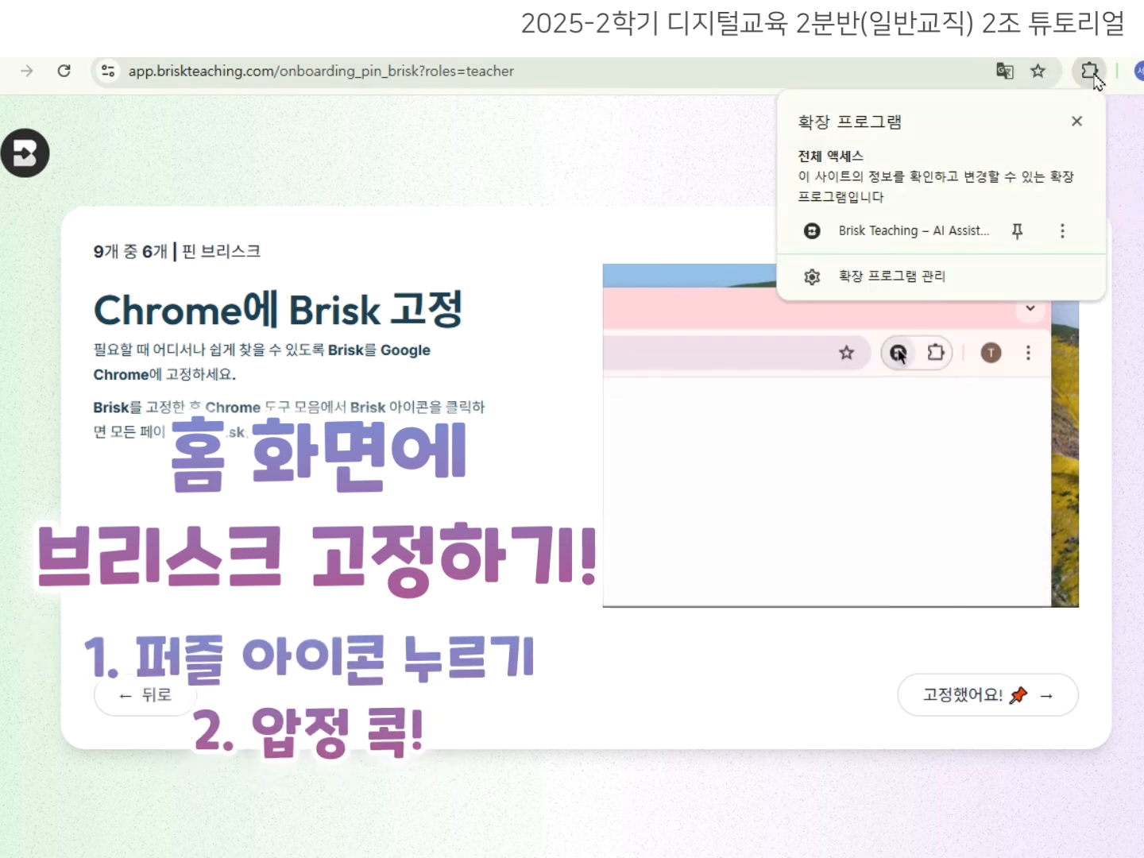
click(1019, 233)
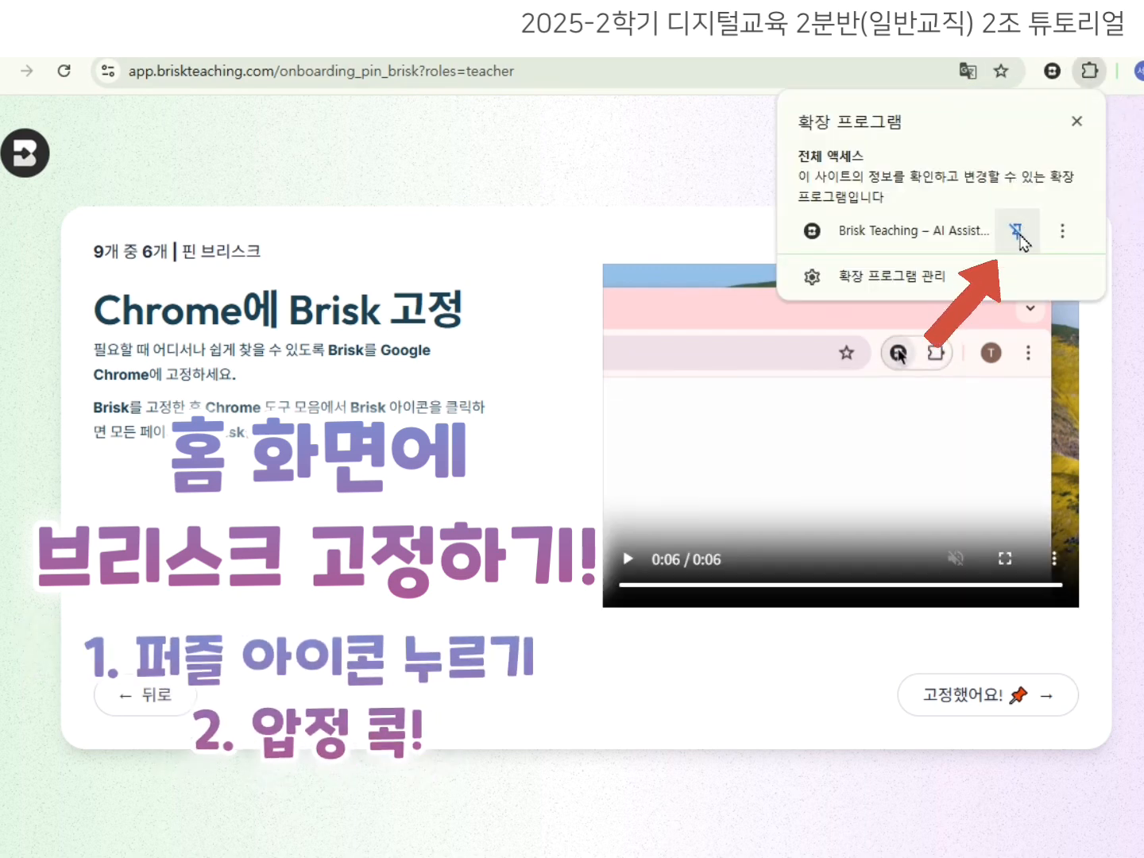
click(1058, 85)
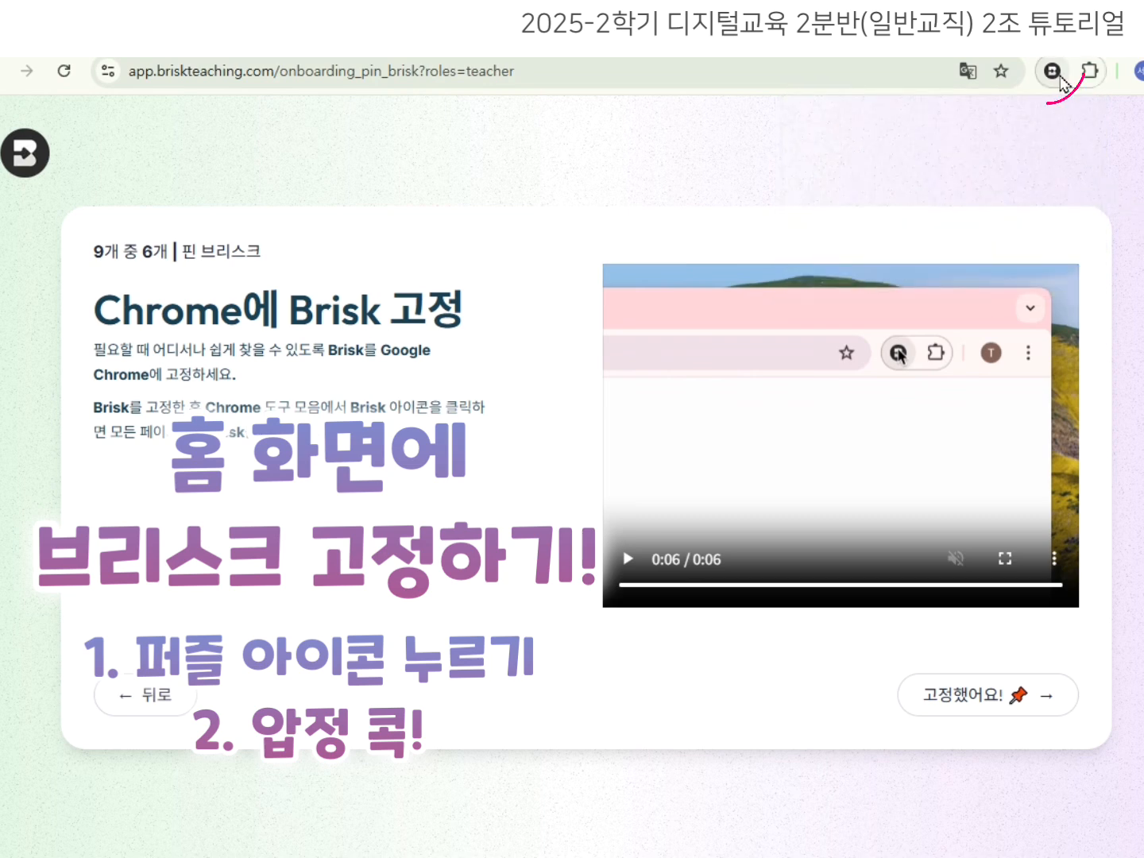
click(1030, 704)
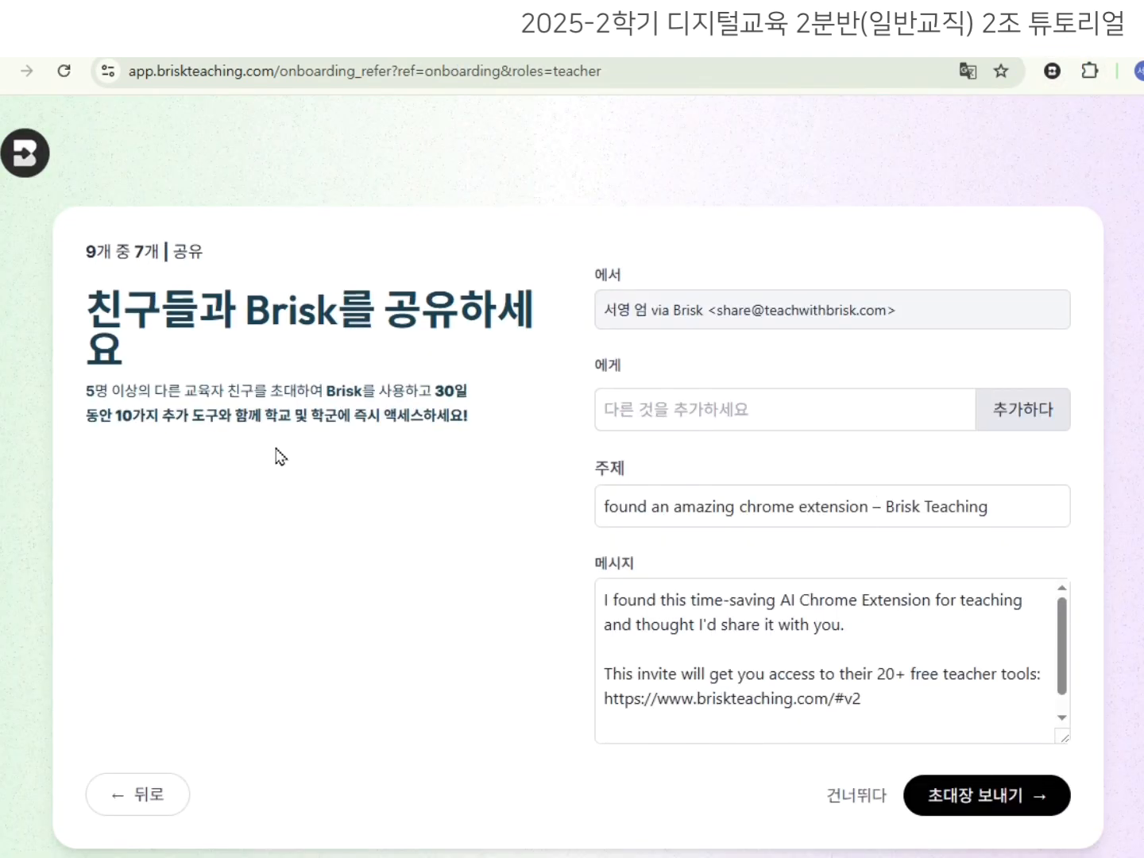
Skip sharing, choose feedback on student work, and open the Great Gatsby sample document.
click(915, 804)
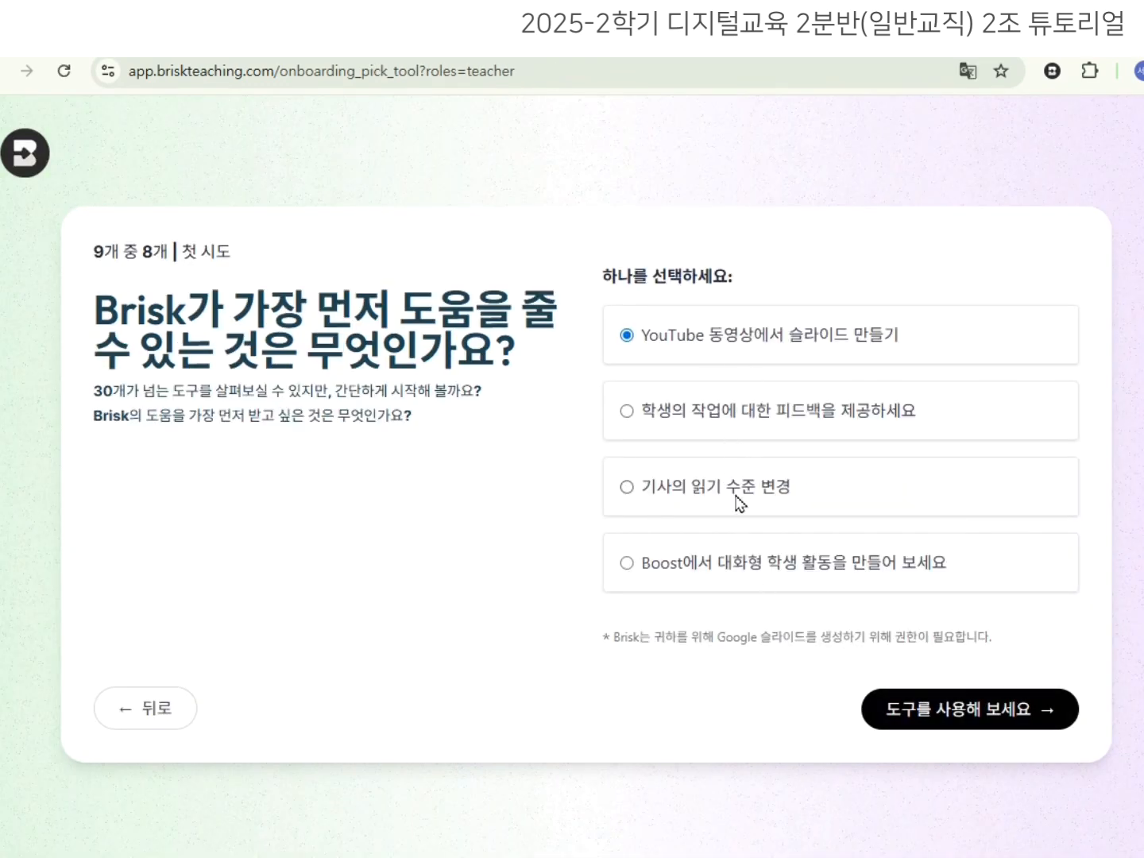
click(747, 421)
click(948, 708)
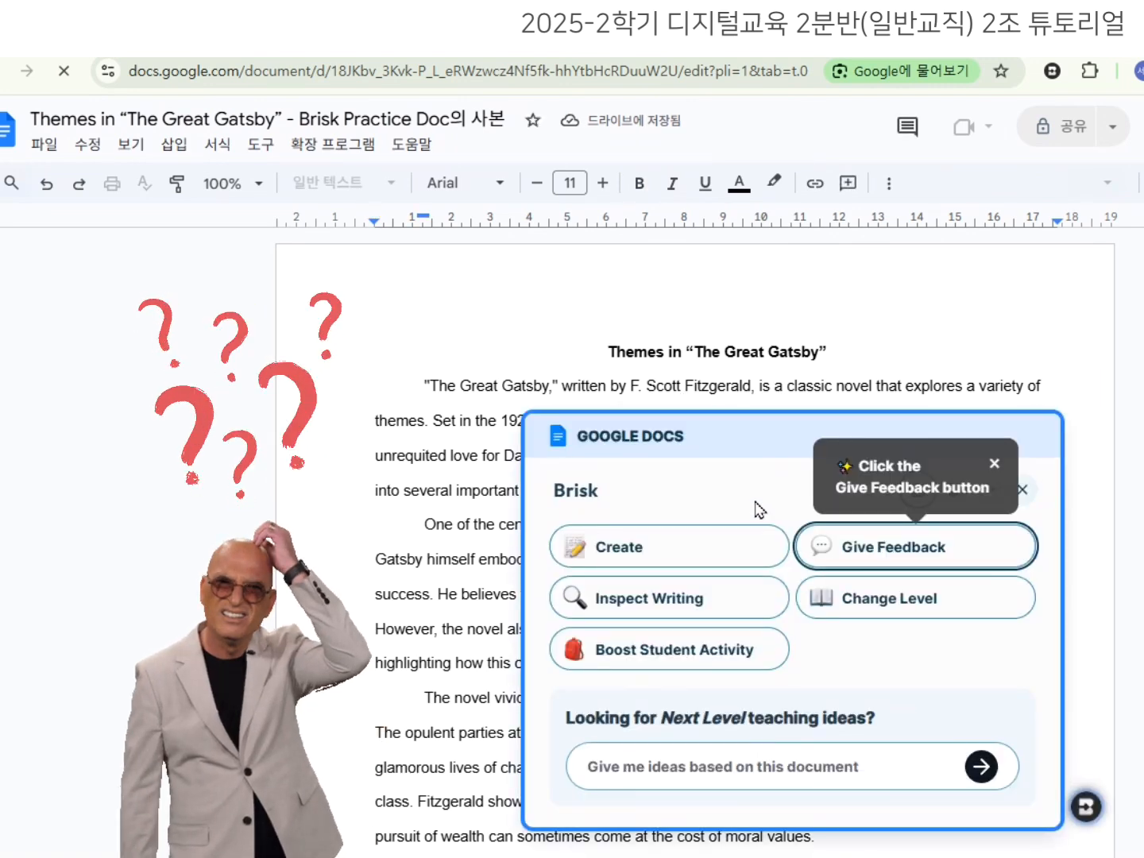
Switch Brisk's interface language to 한국어 under Language & Region and apply it.
click(995, 464)
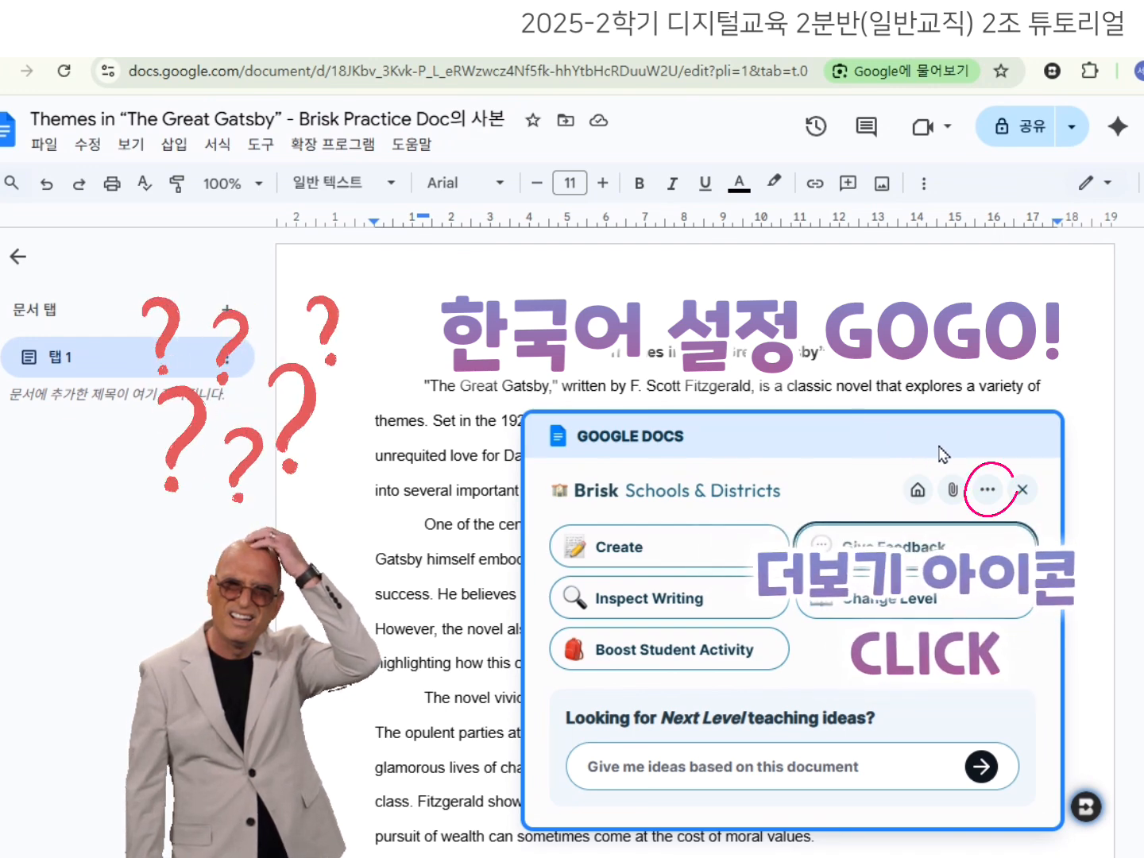
click(988, 476)
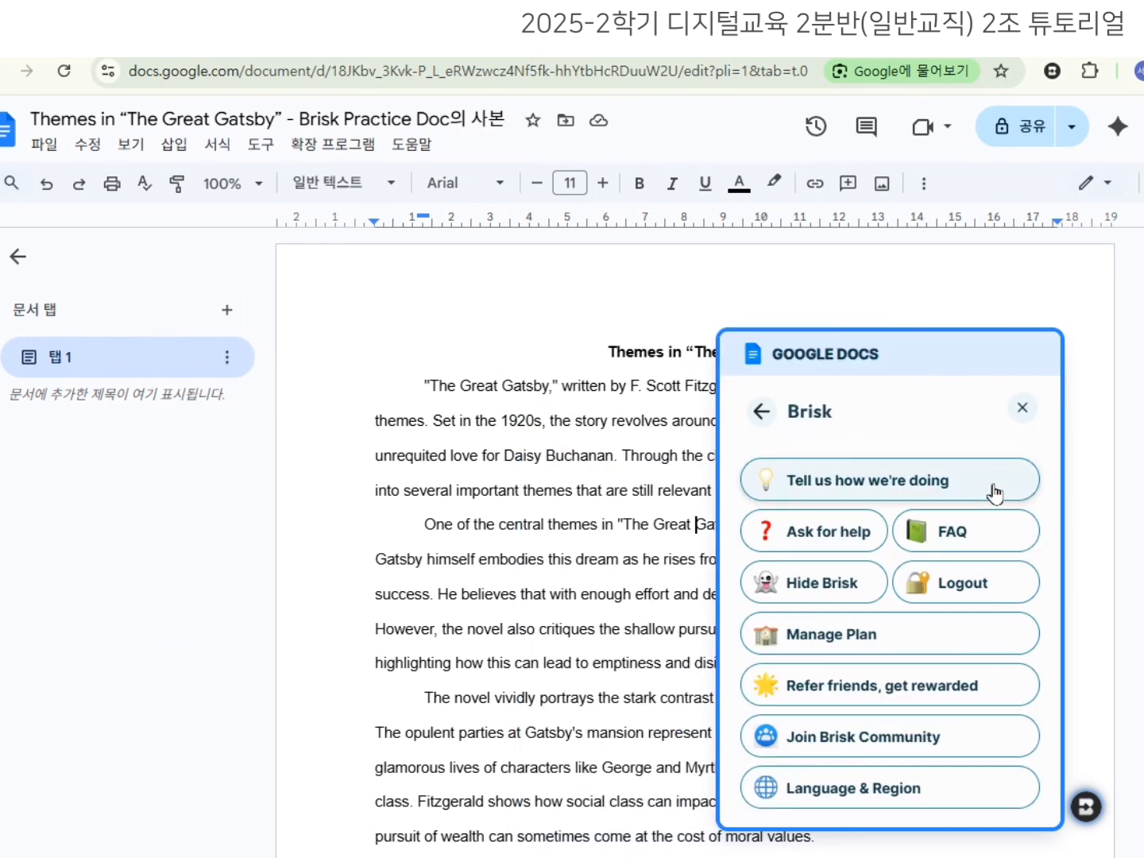
click(952, 791)
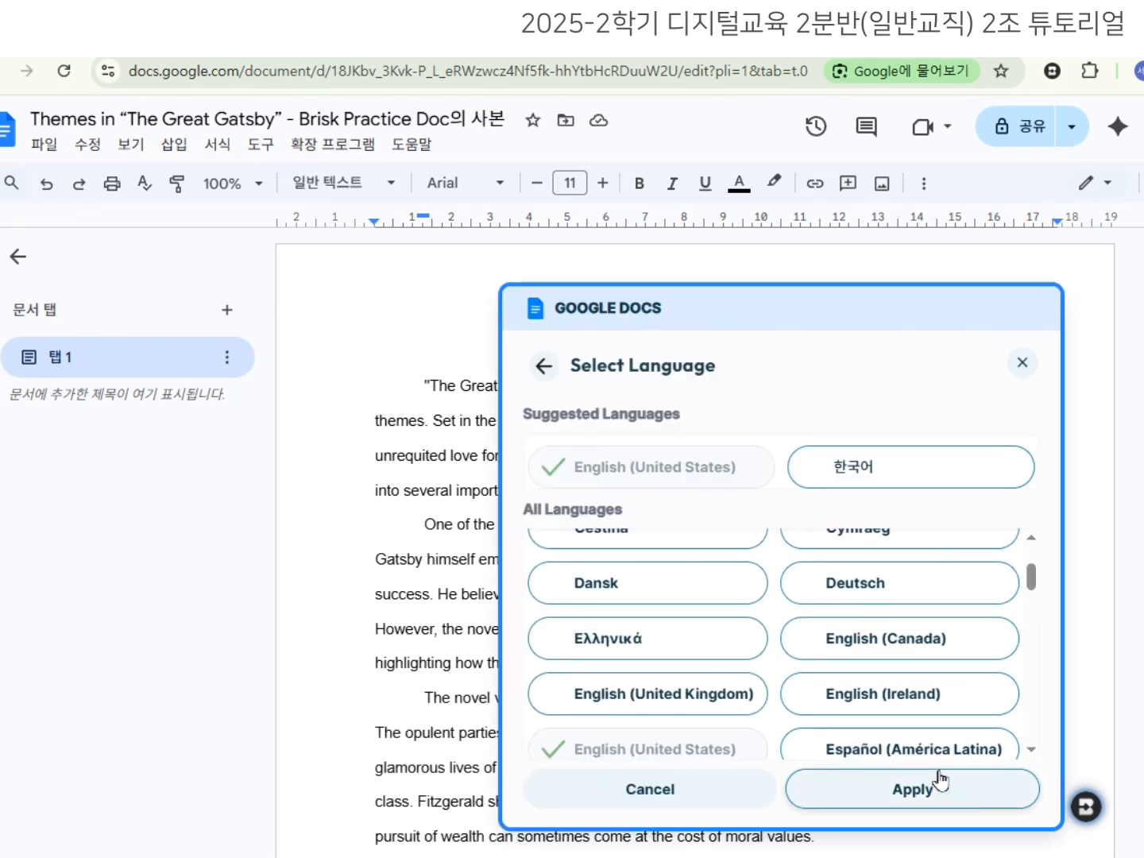
scroll(866, 713, down, 5)
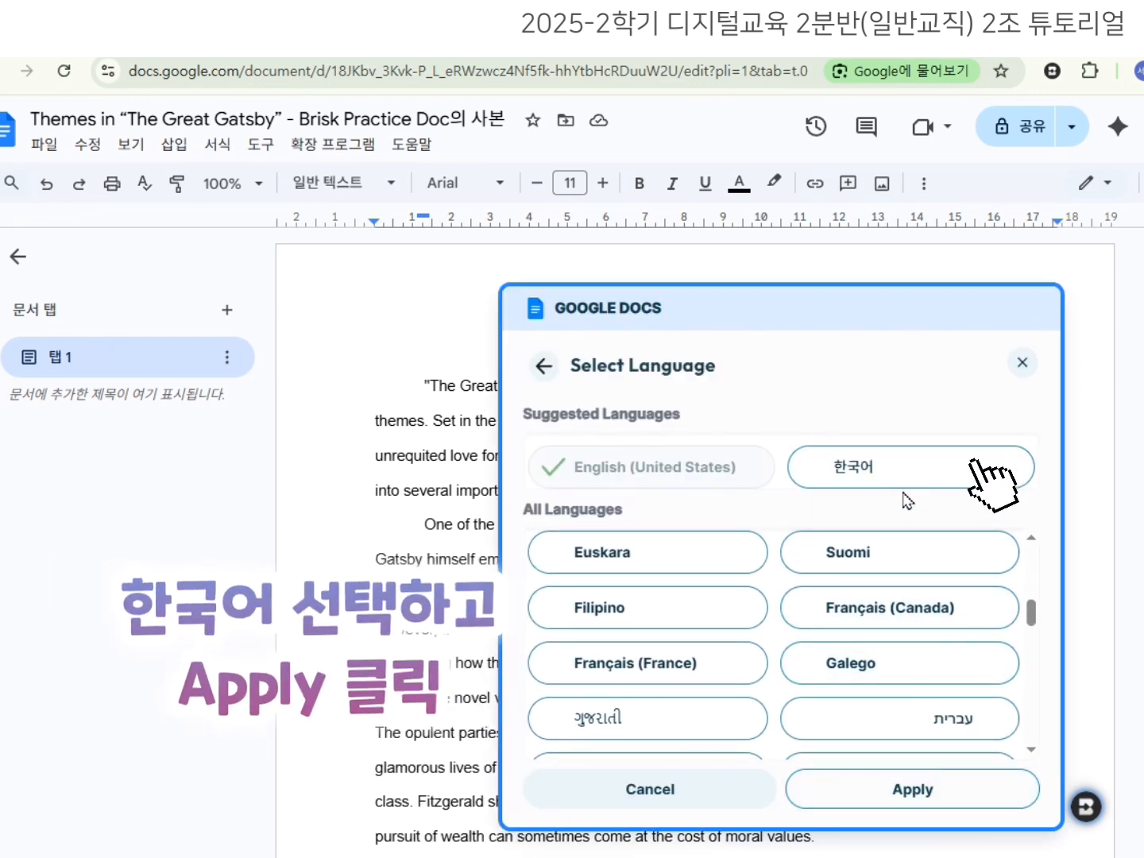
click(903, 477)
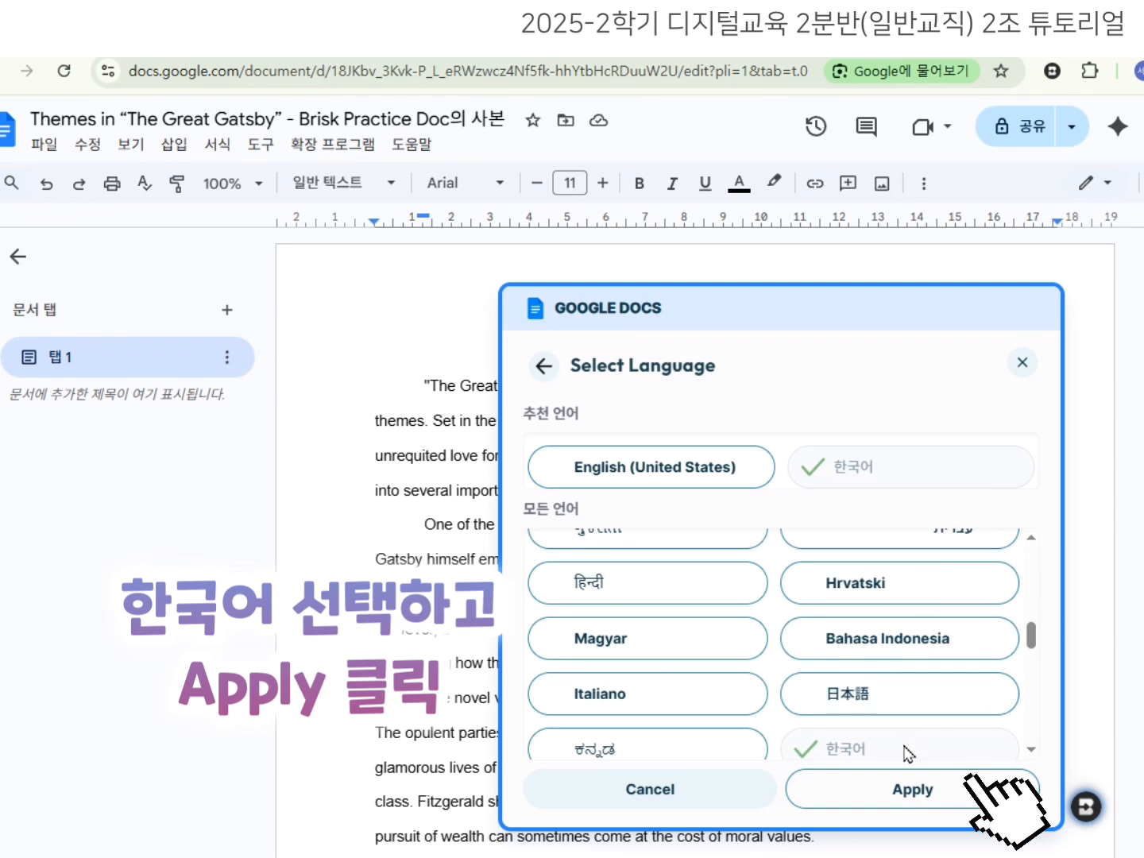
click(895, 801)
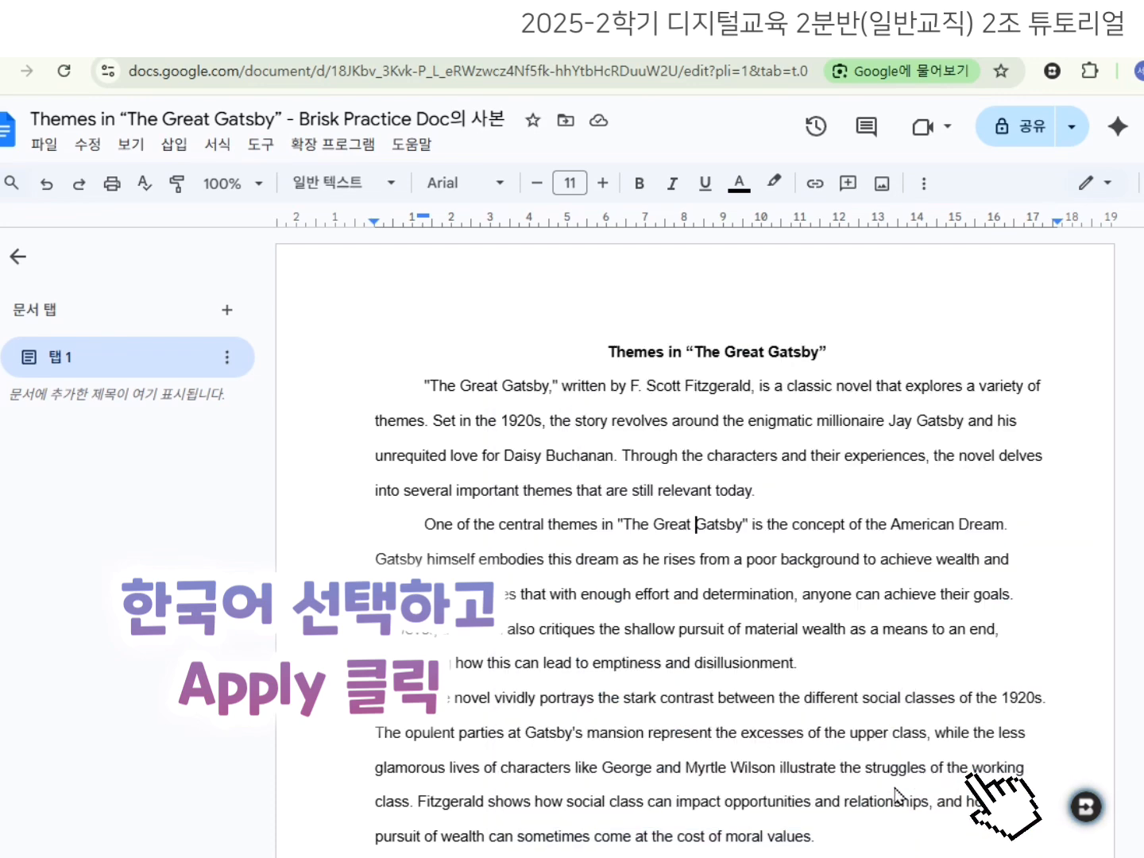
click(1085, 807)
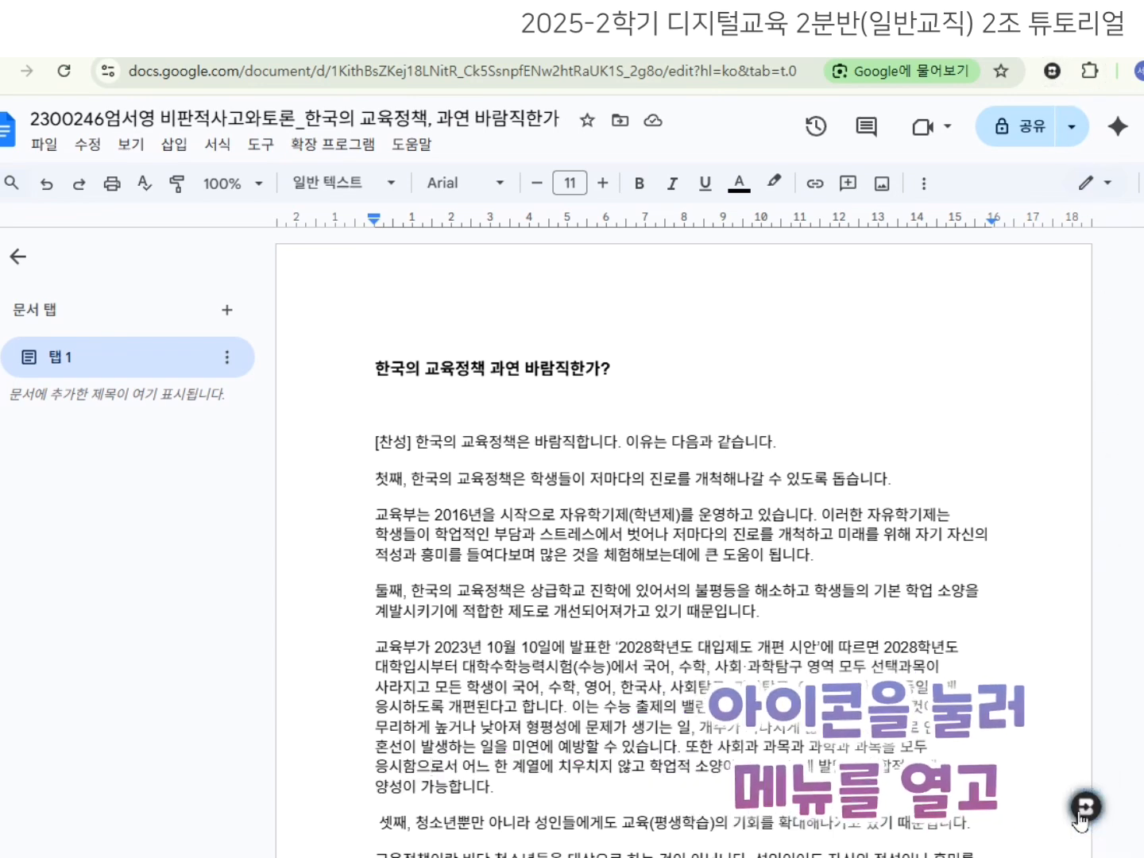
Bring up the Brisk panel on the education-policy essay, closing the Batch Feedback and onboarding tips.
click(1085, 807)
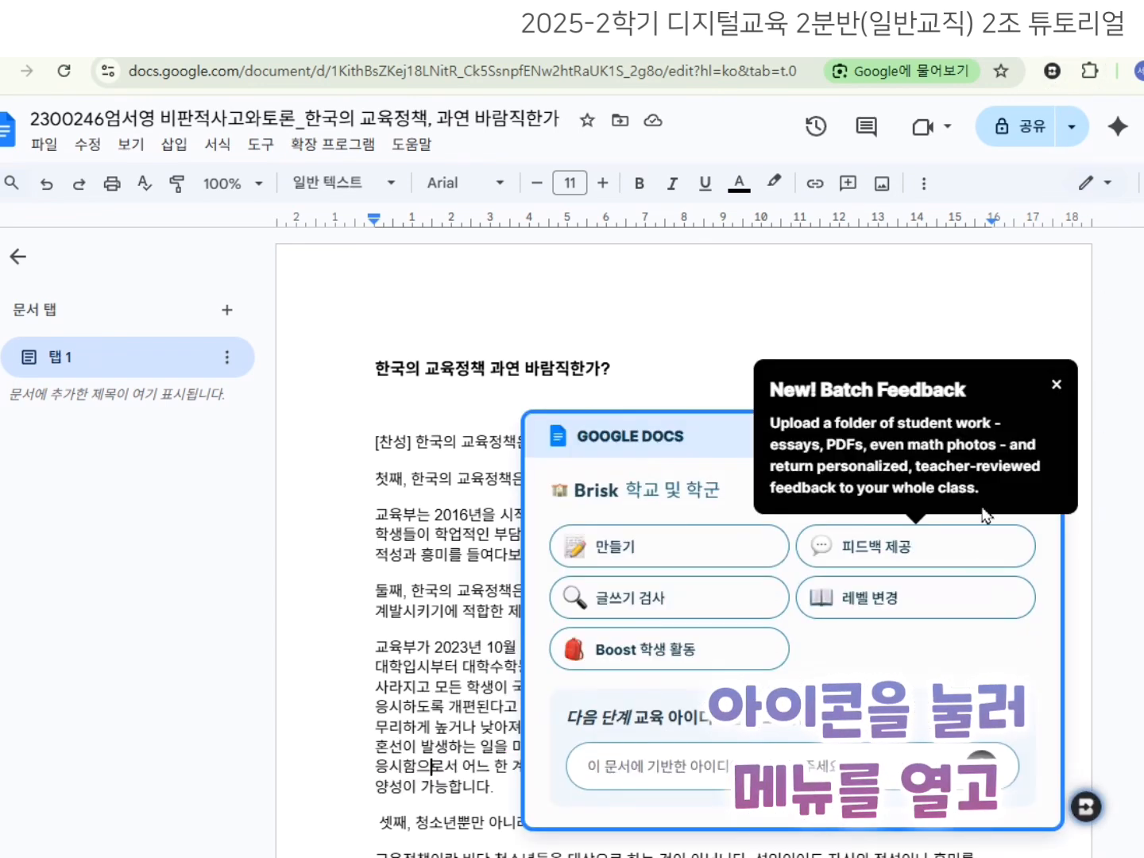
click(1006, 547)
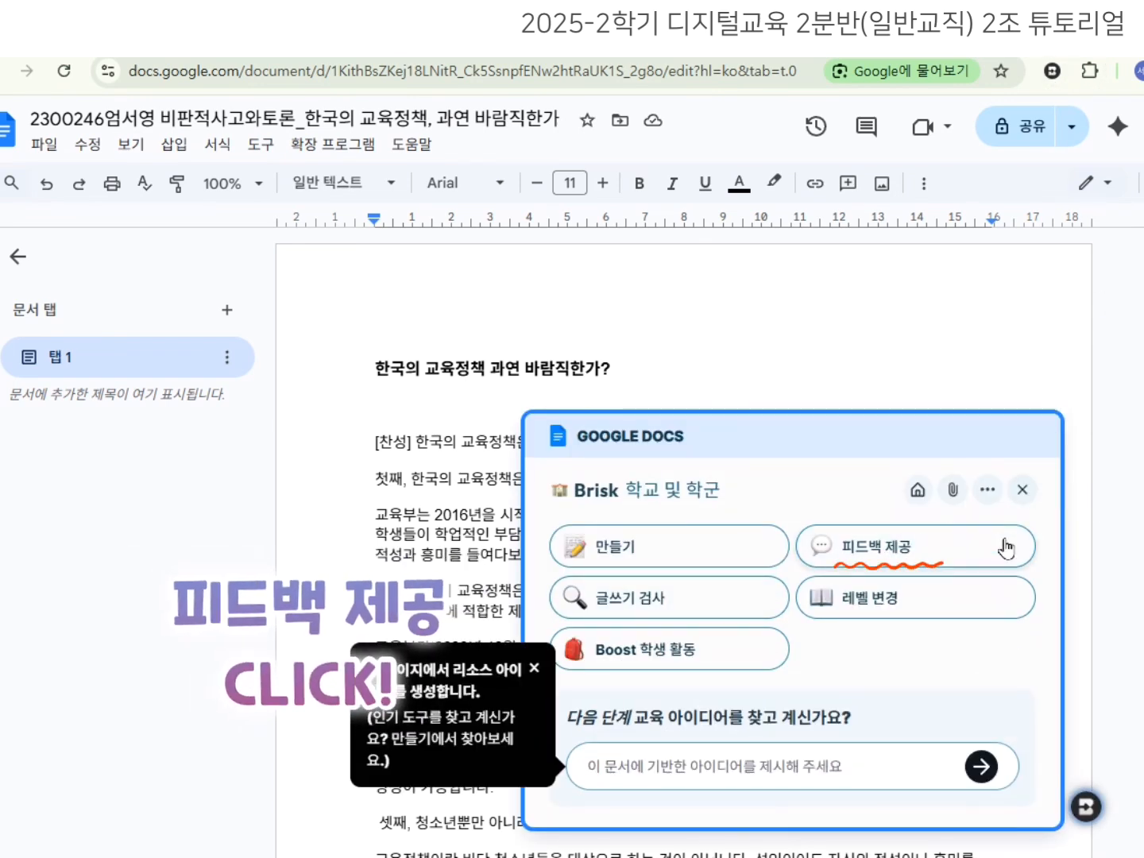
click(534, 671)
Choose 대상 지정 feedback for the essay with 한국어 language and student level 대학.
click(932, 564)
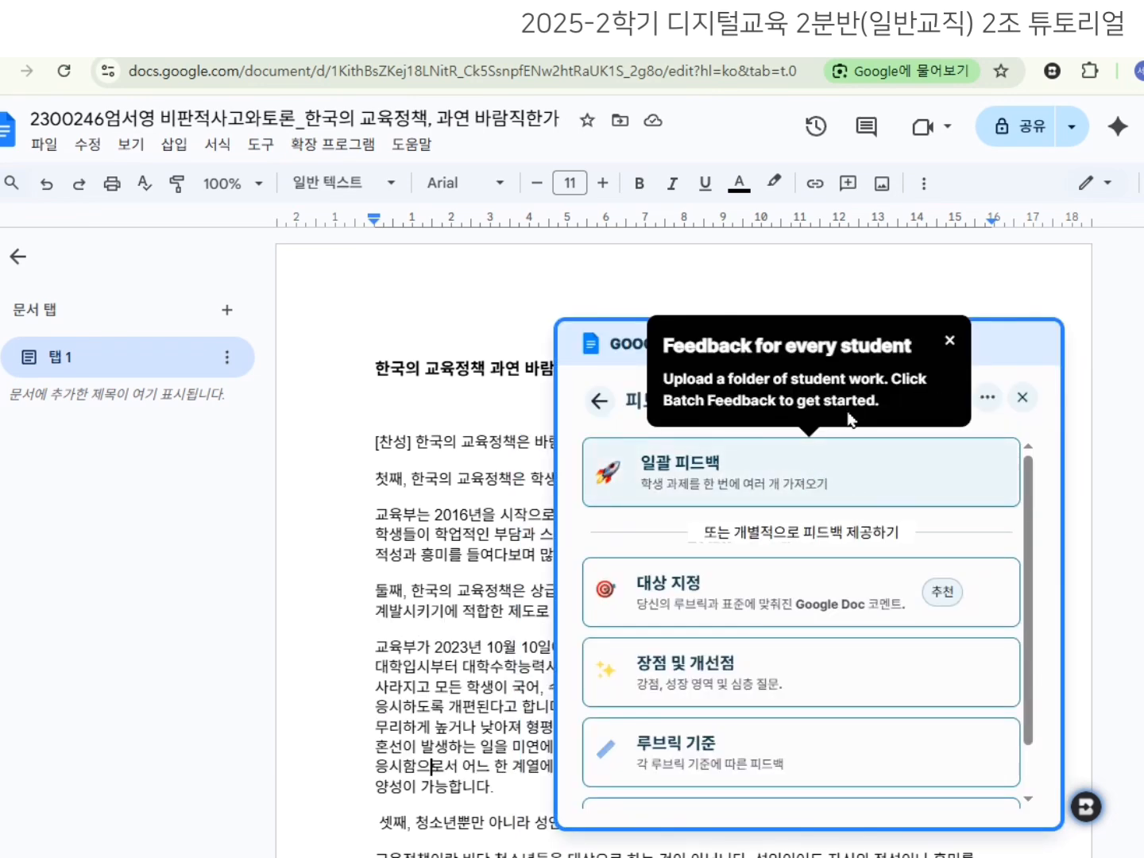
click(948, 342)
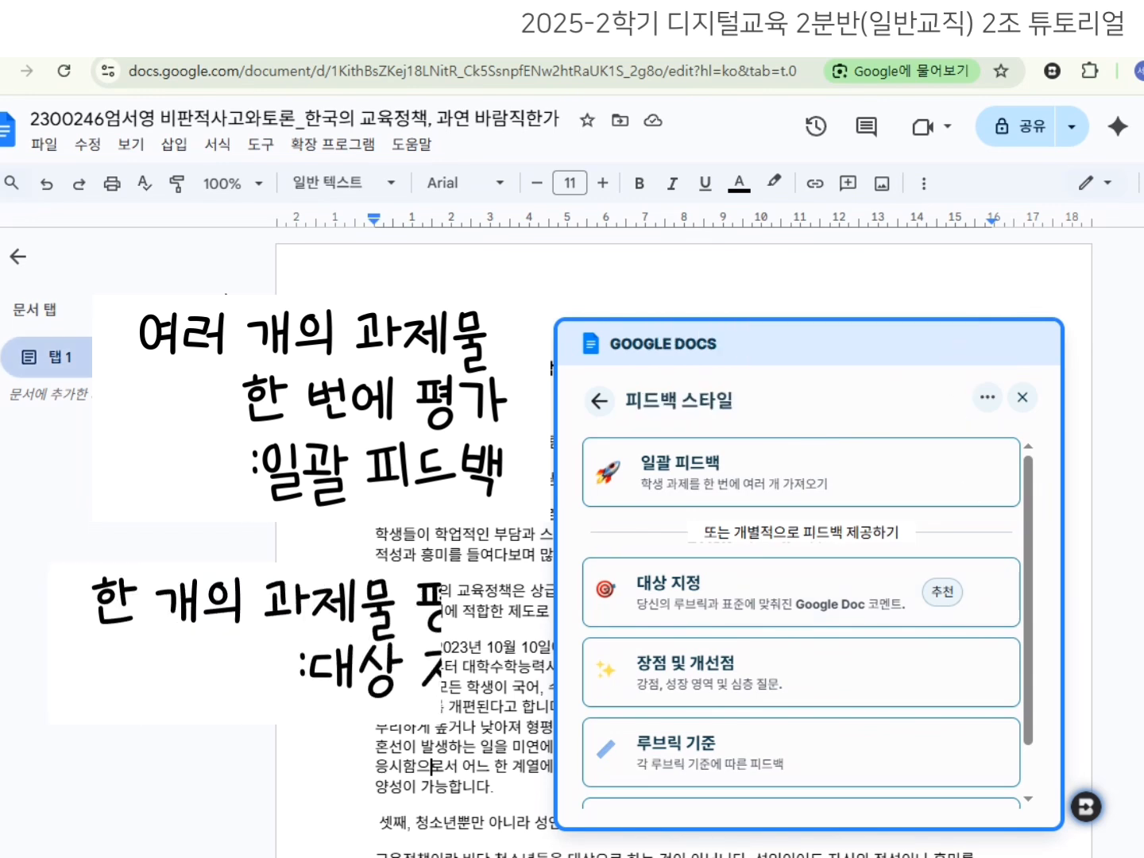
click(769, 609)
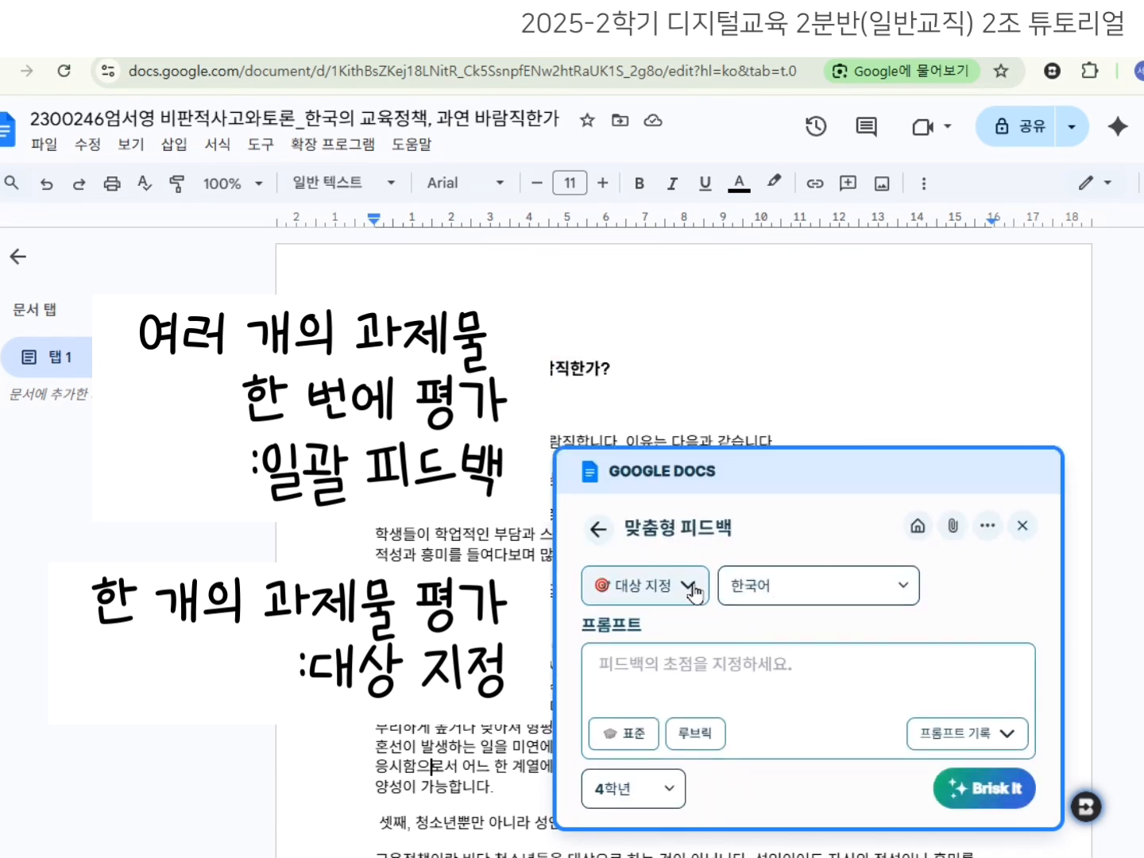
click(695, 591)
click(695, 590)
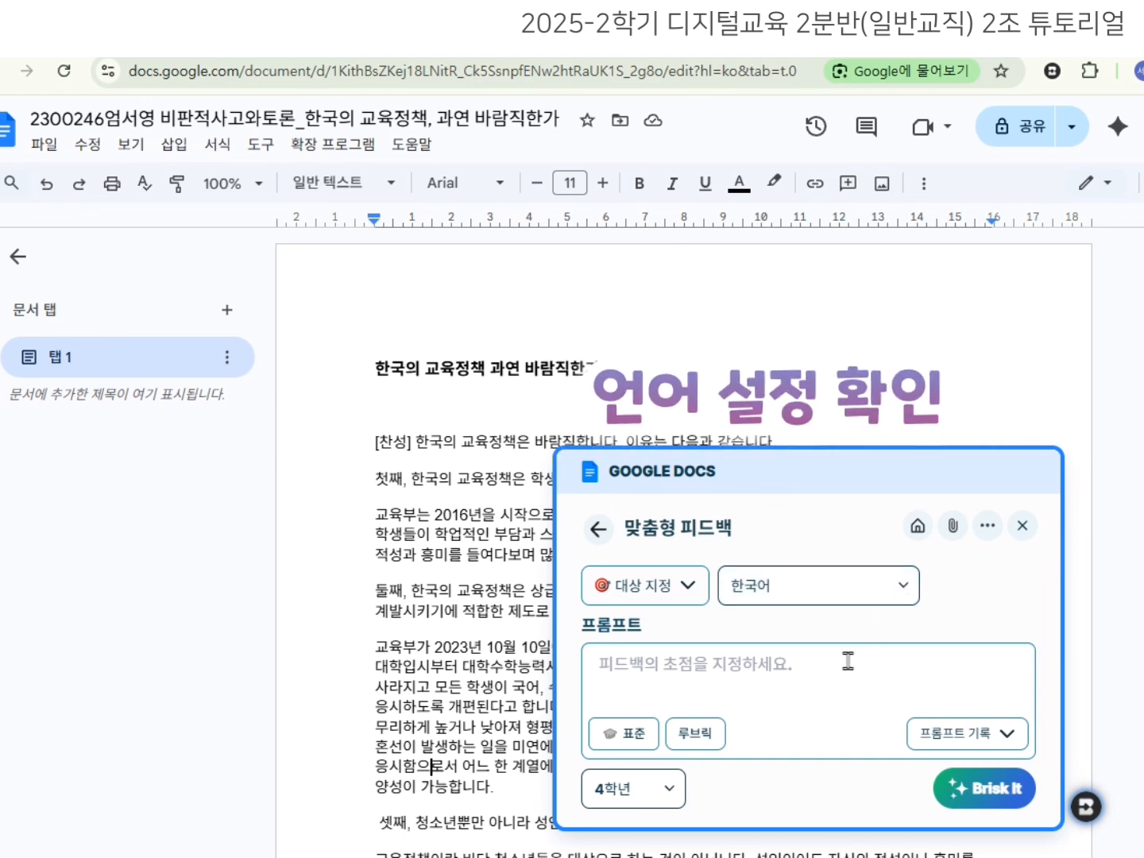
click(670, 795)
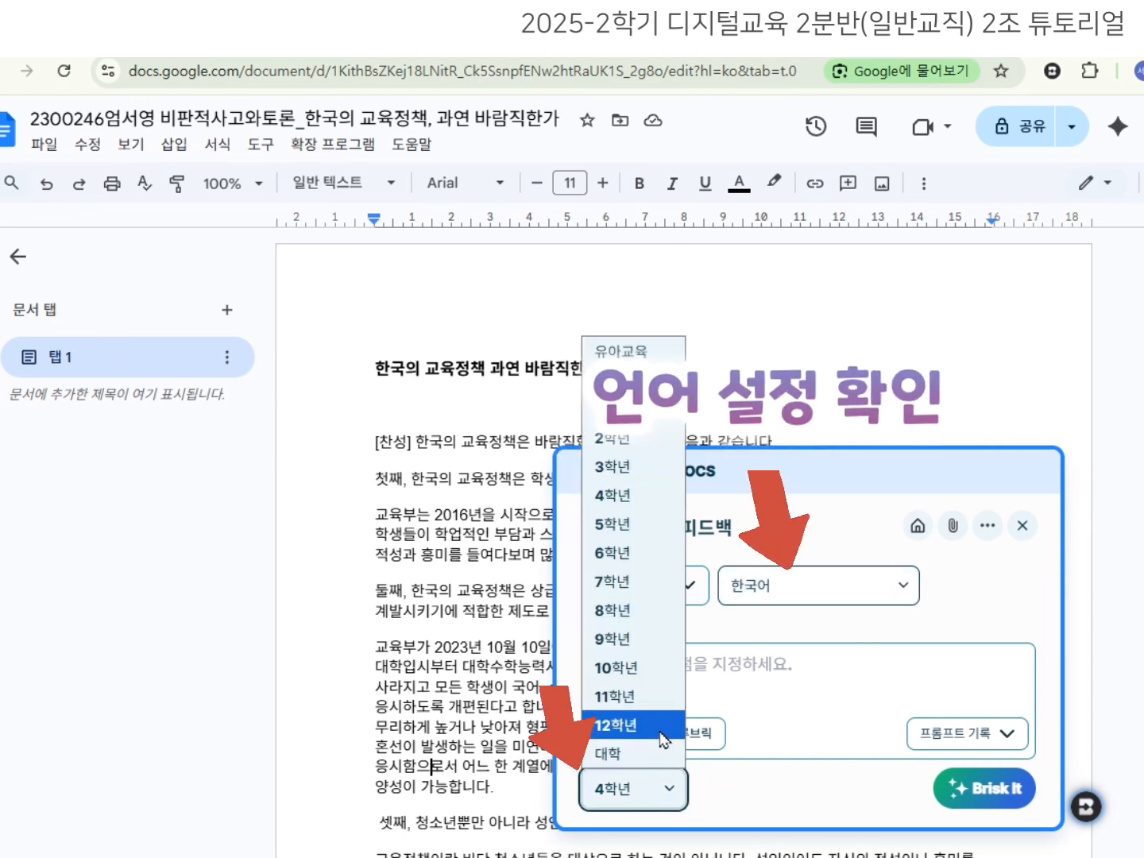
click(624, 754)
click(834, 686)
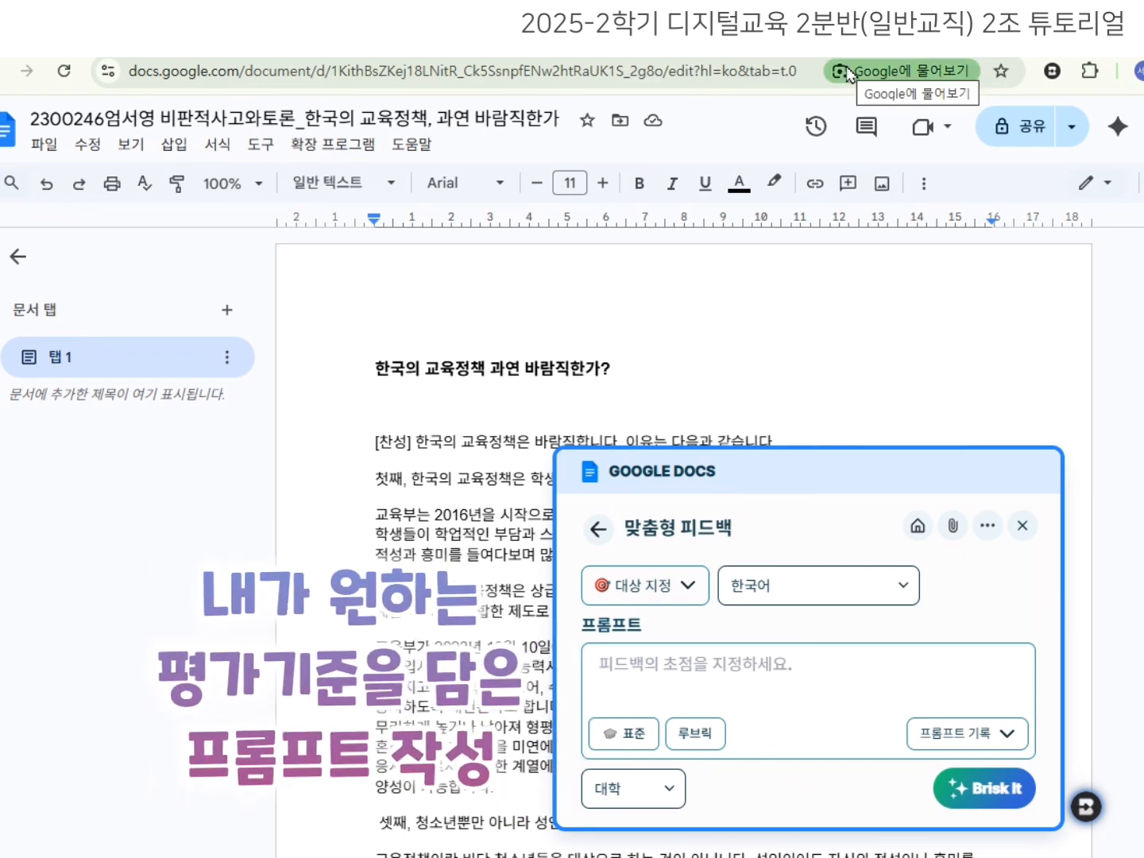
Prompt Brisk for 1. logical contradictions and 2. invalid or insufficient evidence, then generate the comments.
text(뇌)
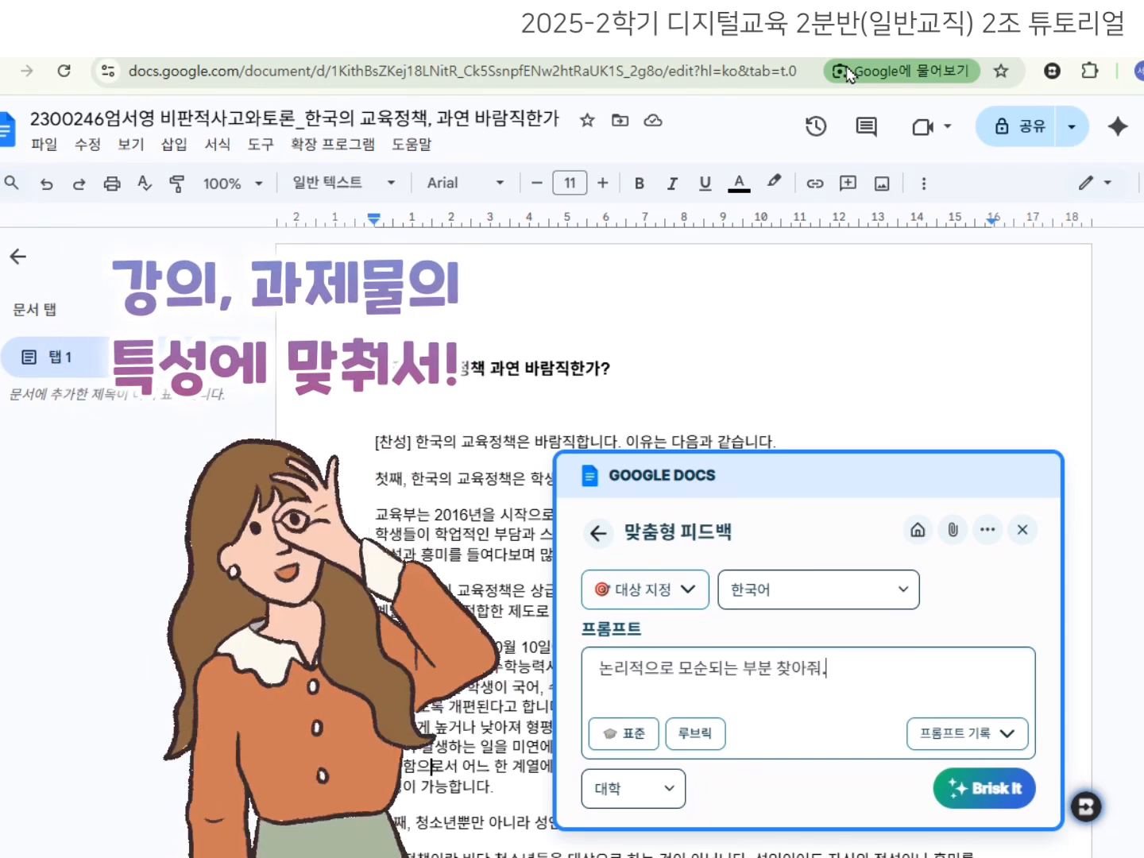
key(Home)
text(1.)
key(End)
text(2)
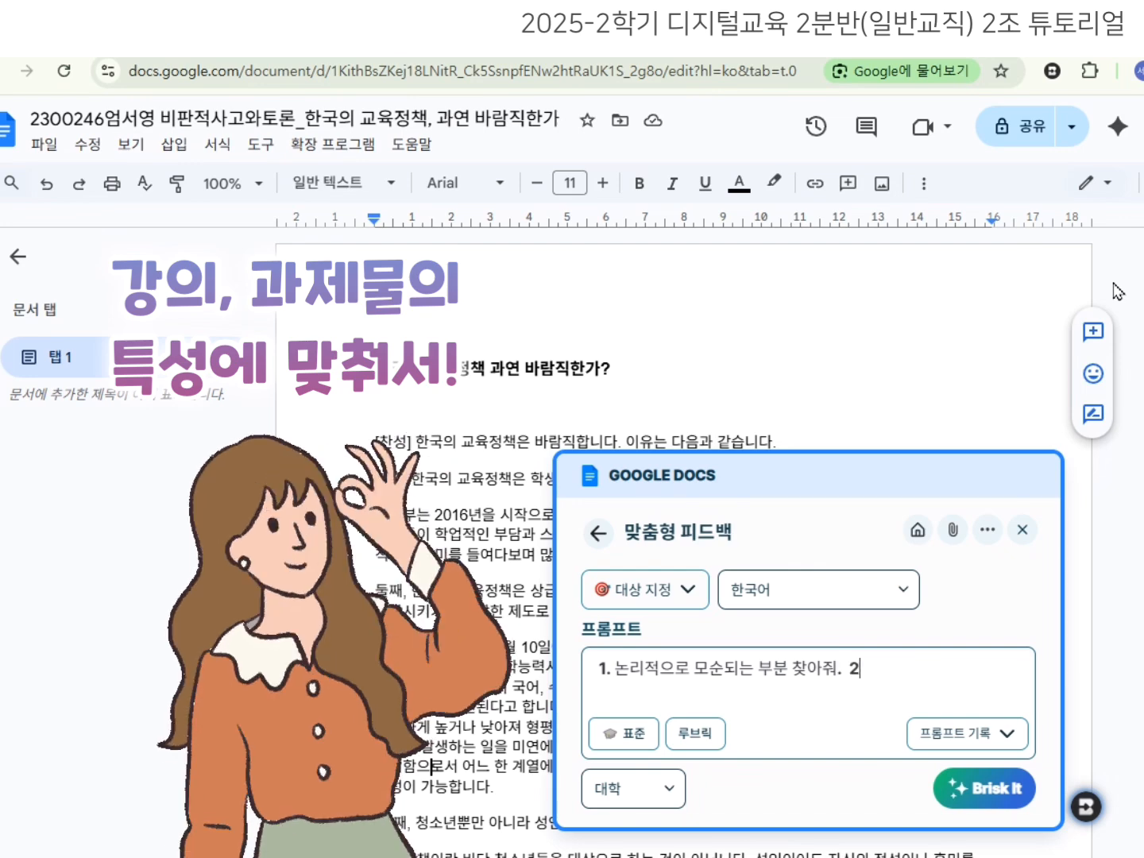
text(.)
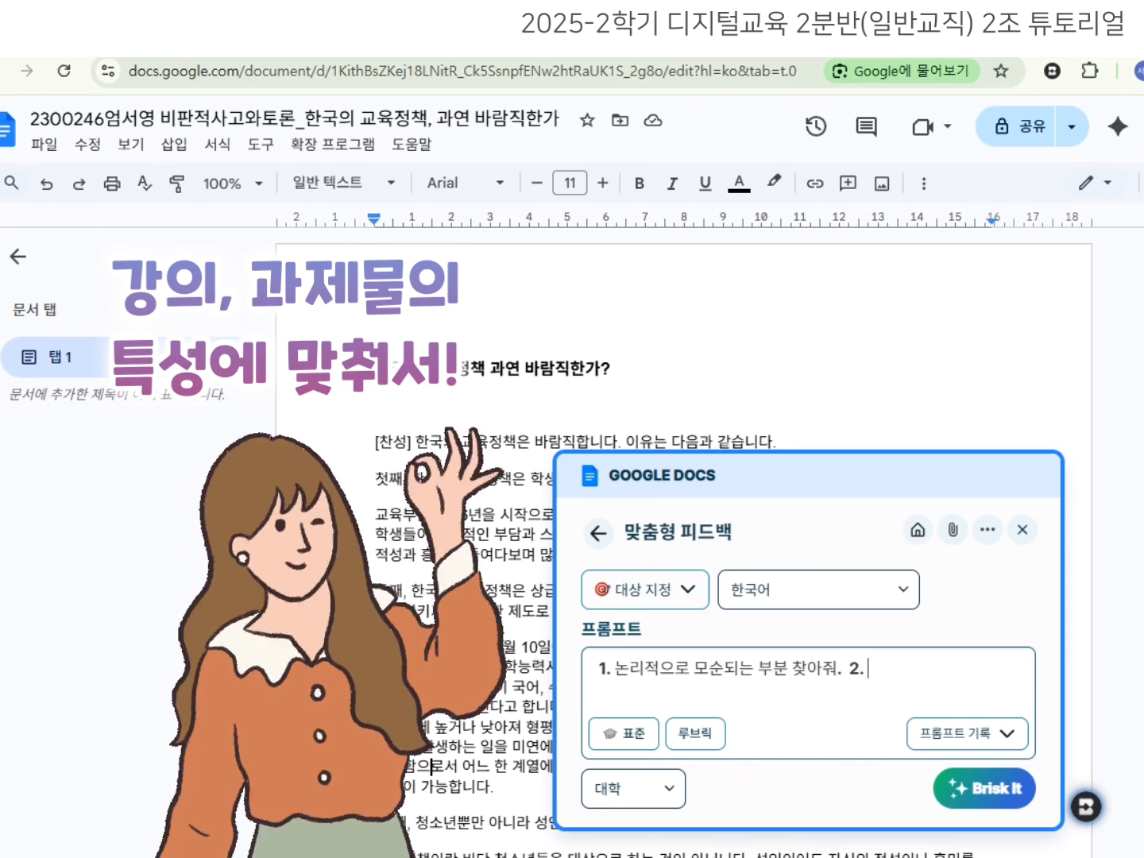
text( 근거가 타당하지 않)
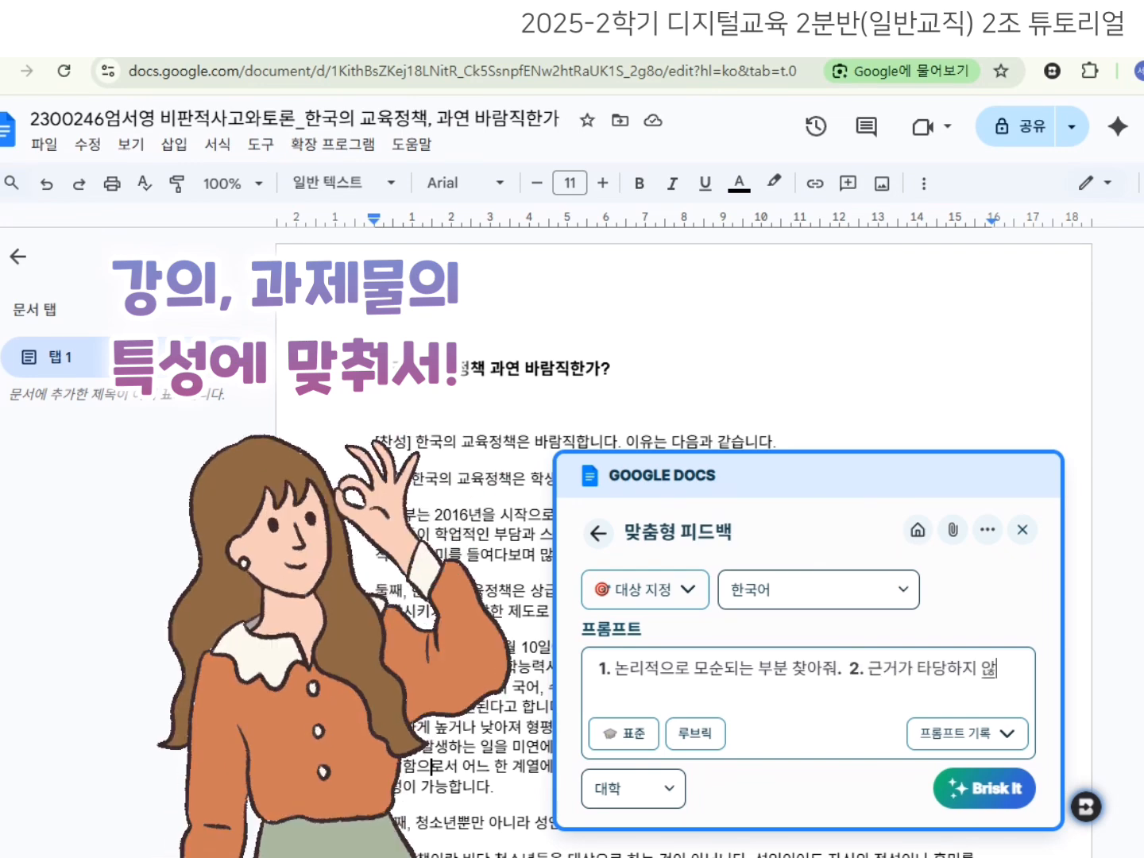
text(거나 부족해보이는 부분 찾아줘. 3.)
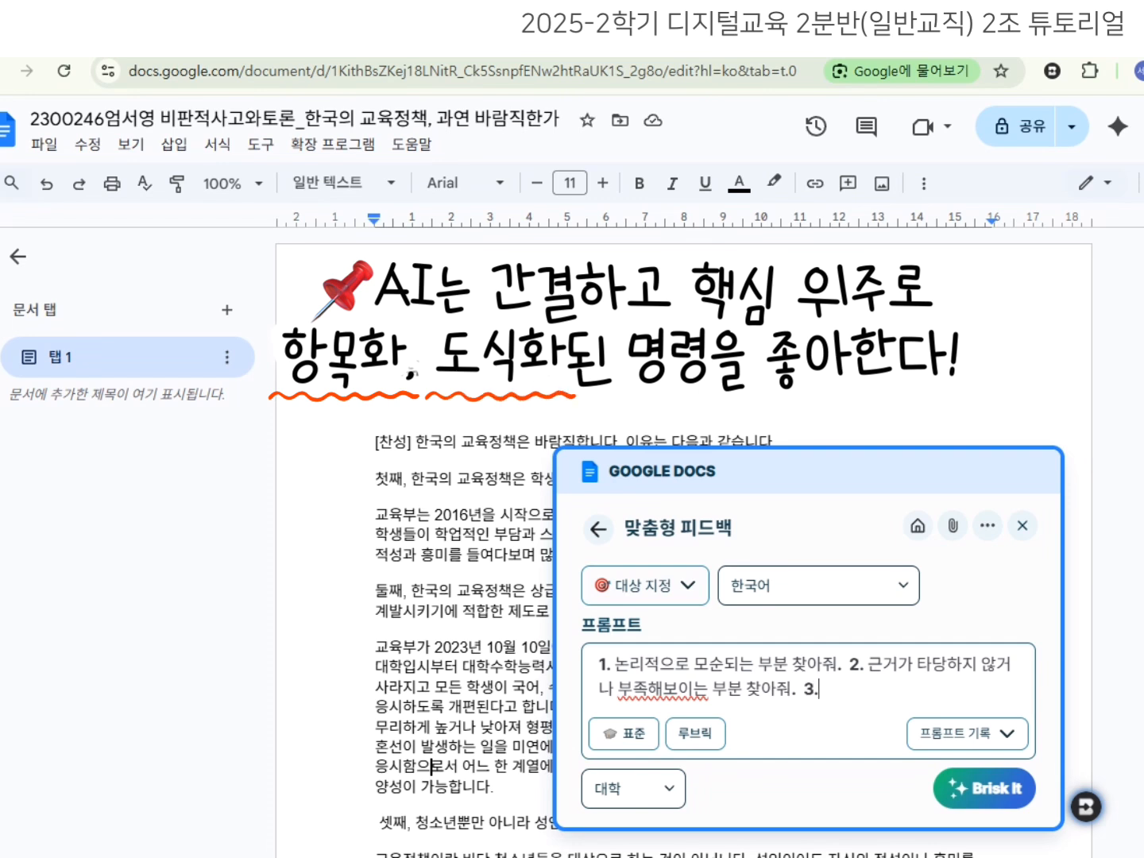
text(한)
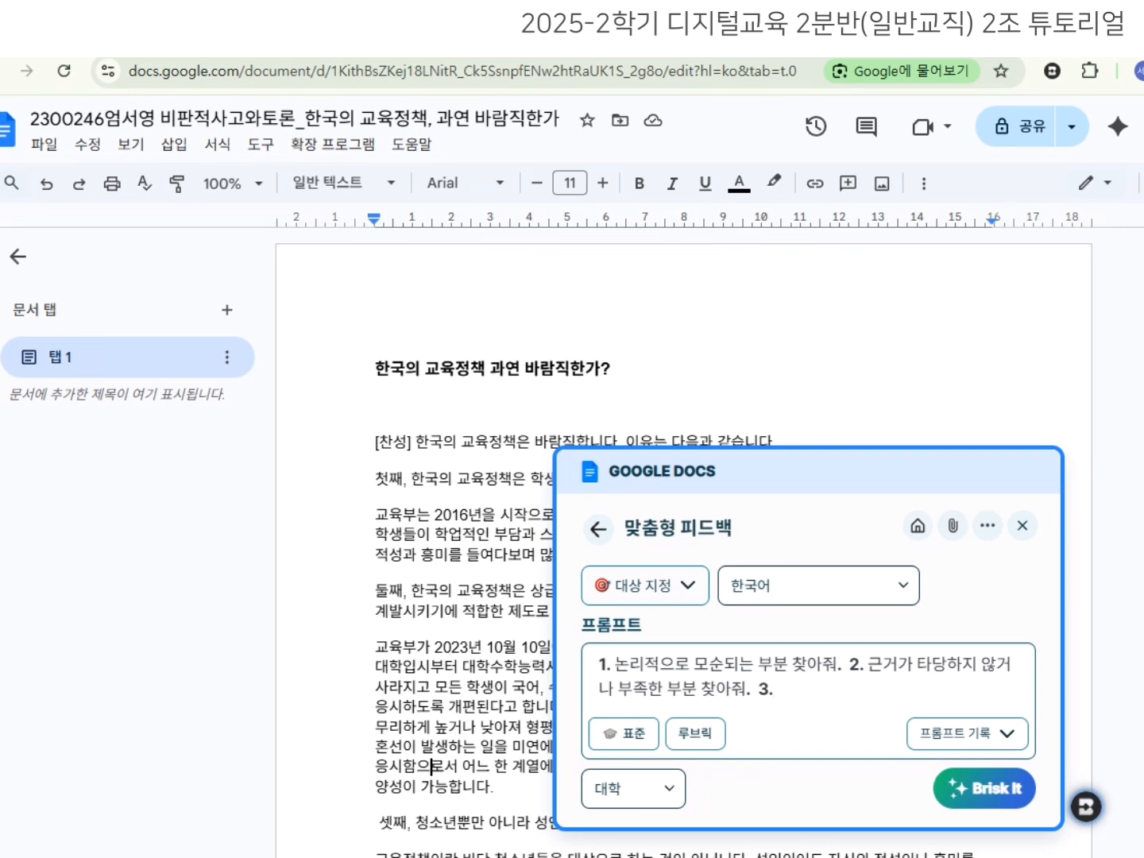
click(970, 805)
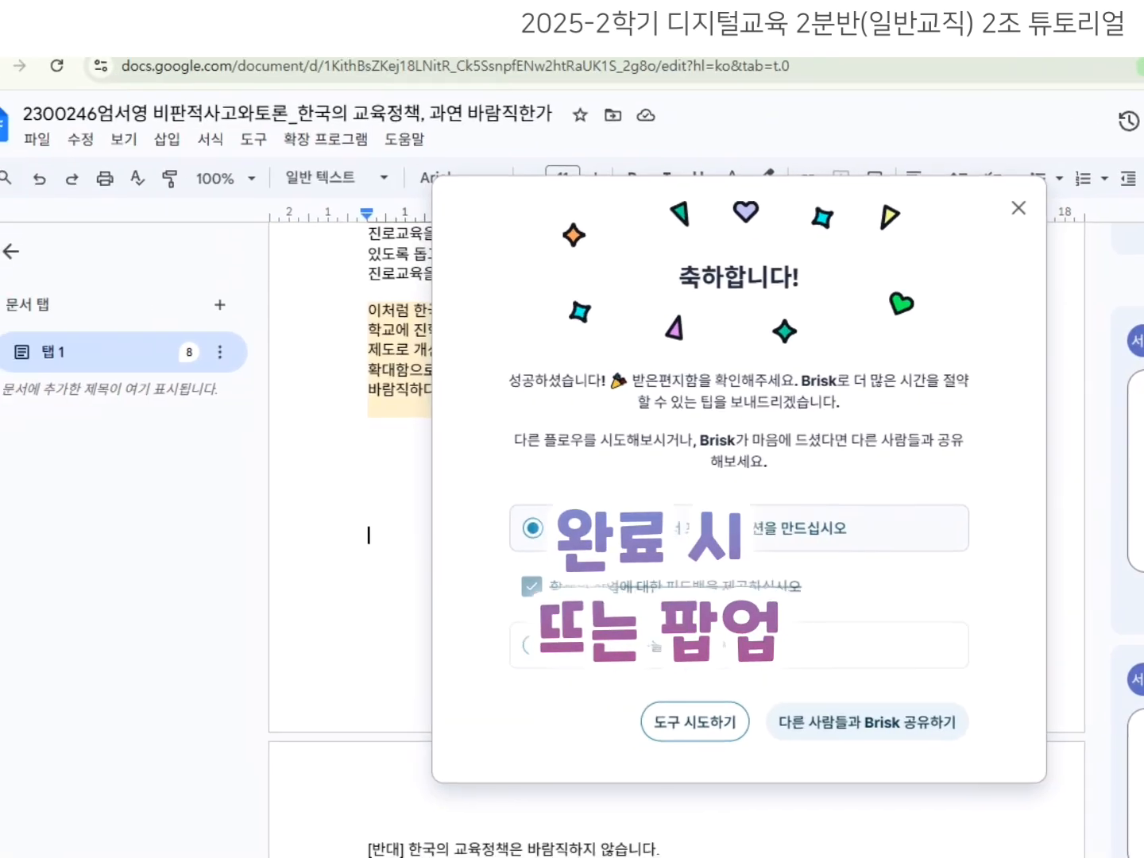
click(1019, 208)
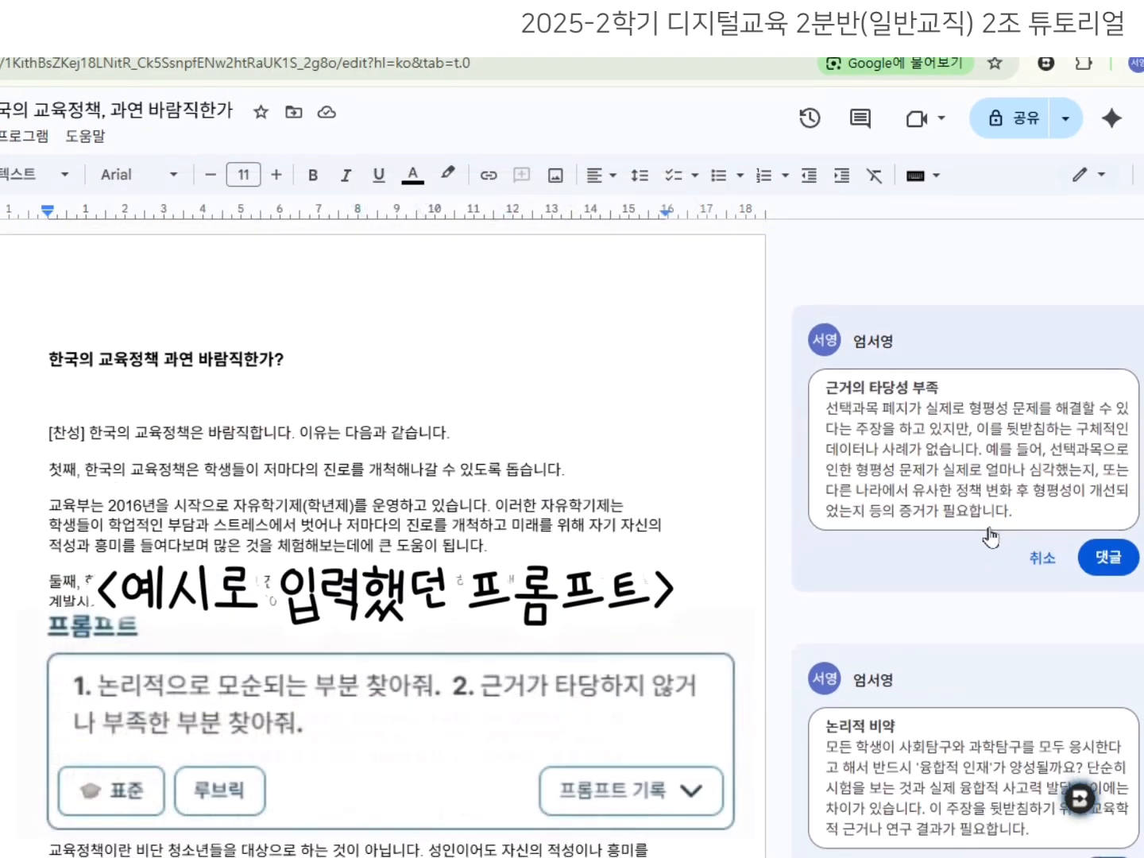
Review the weak-evidence and 논리적 비약 comment drafts, selecting their research-evidence requests.
scroll(990, 538, down, 2)
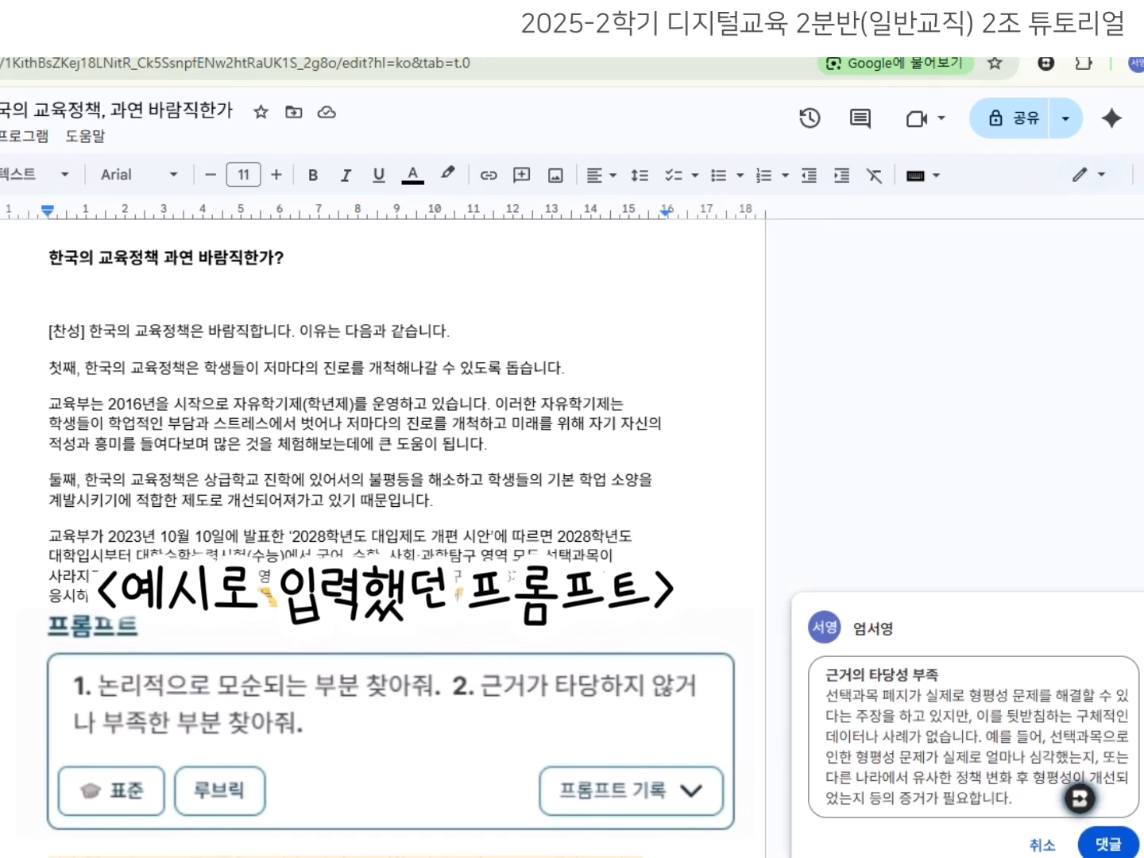
click(1007, 573)
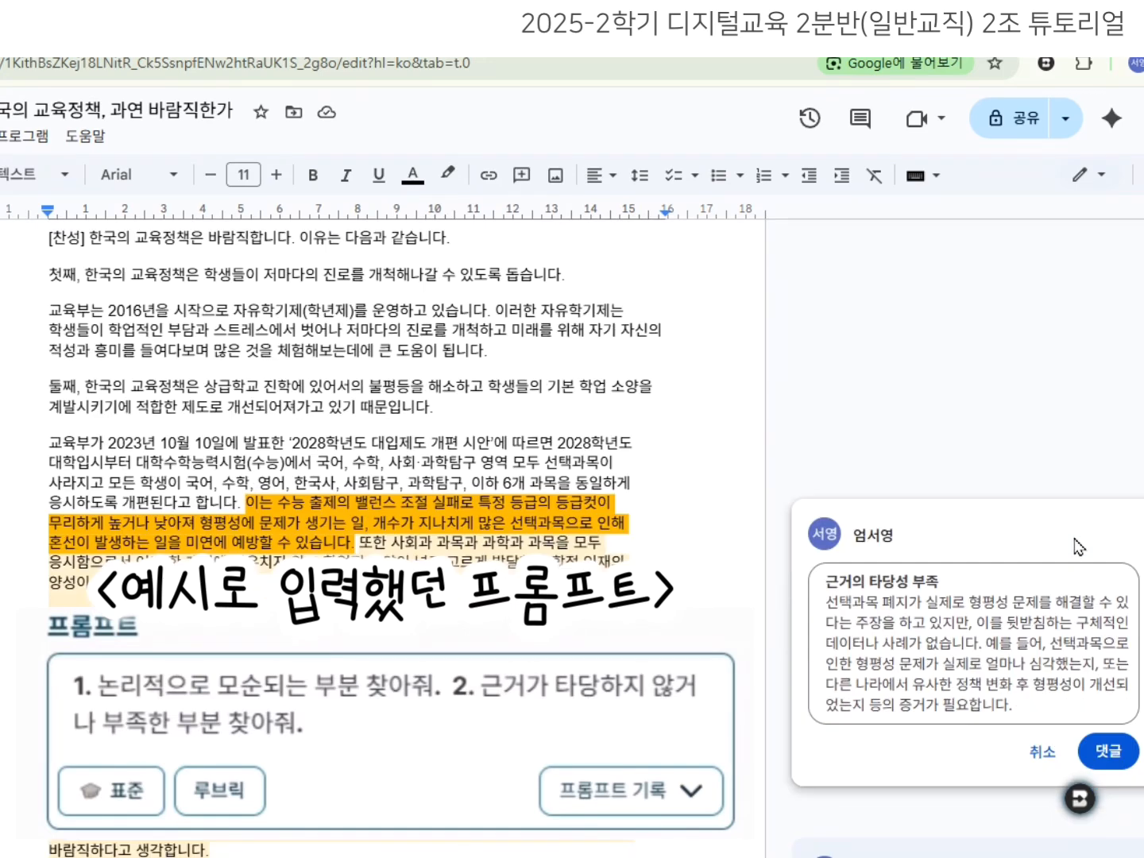
mouse_move(982, 511)
mouse_down()
mouse_move(1030, 554)
mouse_move(983, 533)
mouse_up()
click(1014, 439)
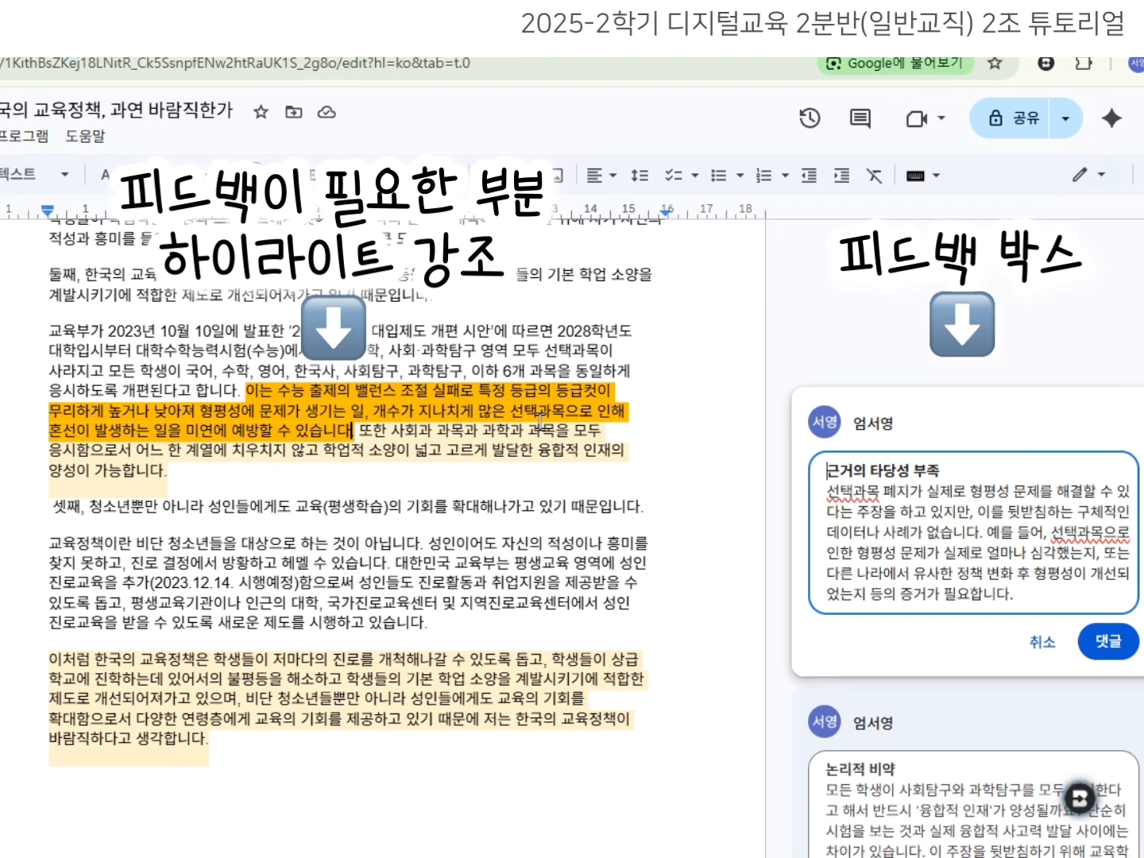
scroll(942, 640, down, 1)
click(947, 637)
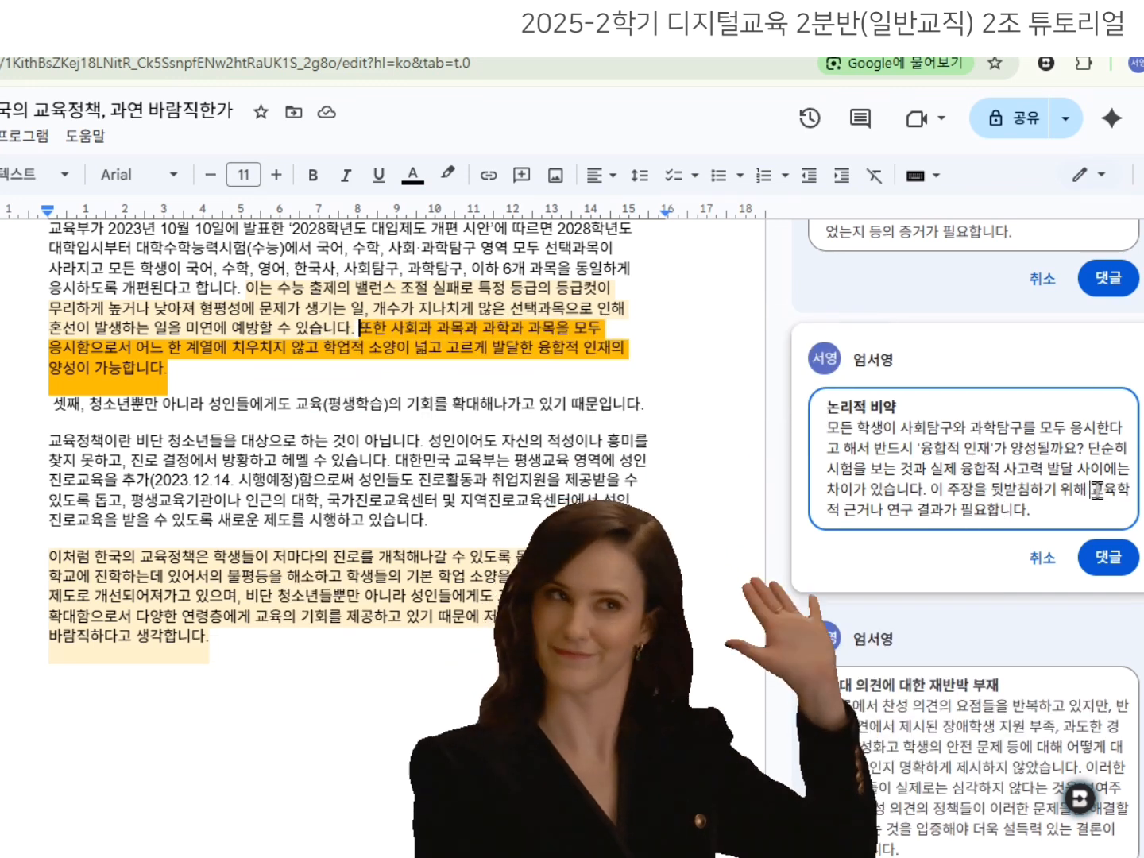
drag(1090, 495, 1033, 510)
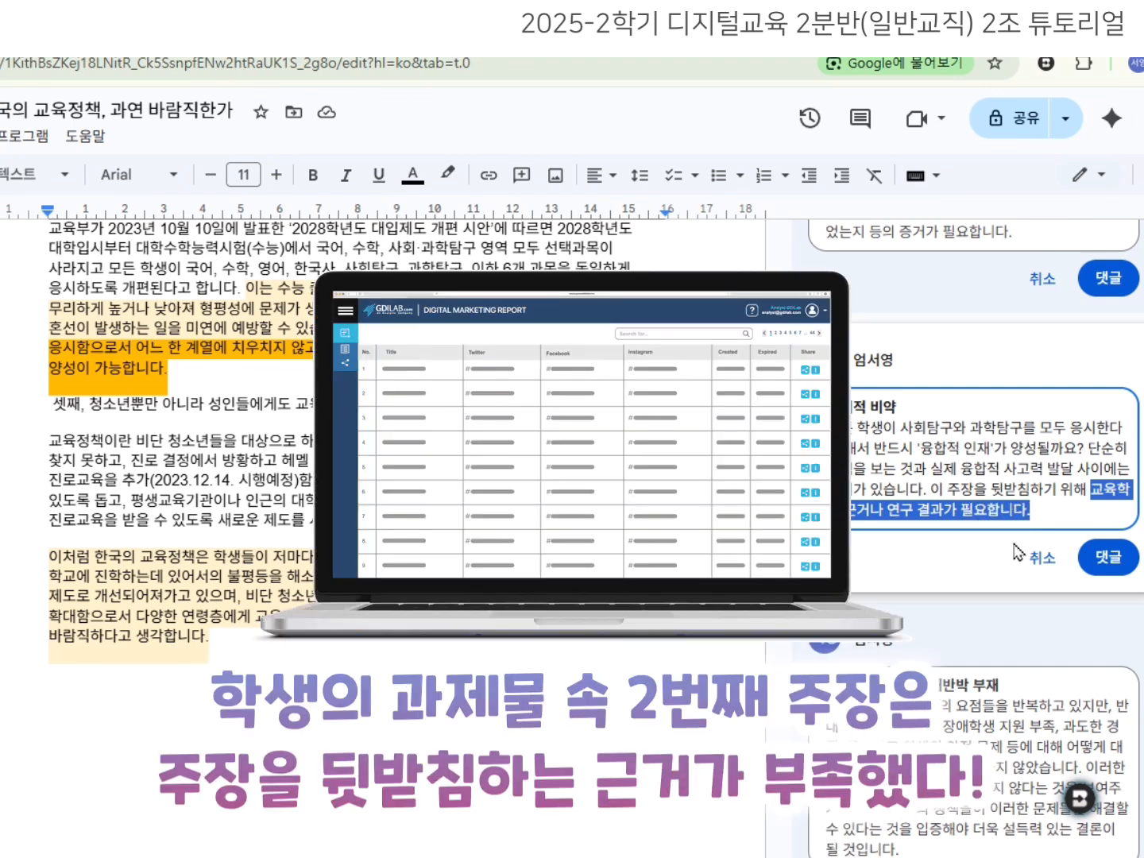
click(982, 560)
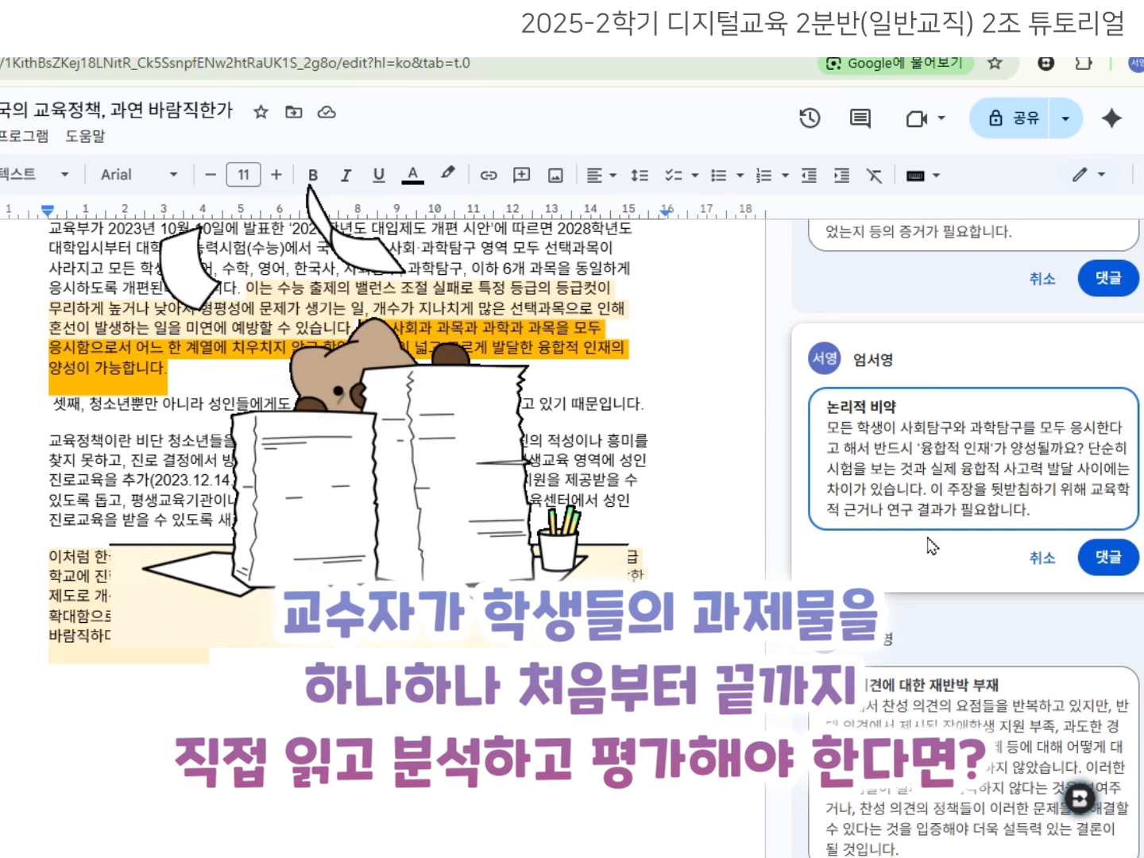
drag(1097, 492, 1039, 511)
click(986, 569)
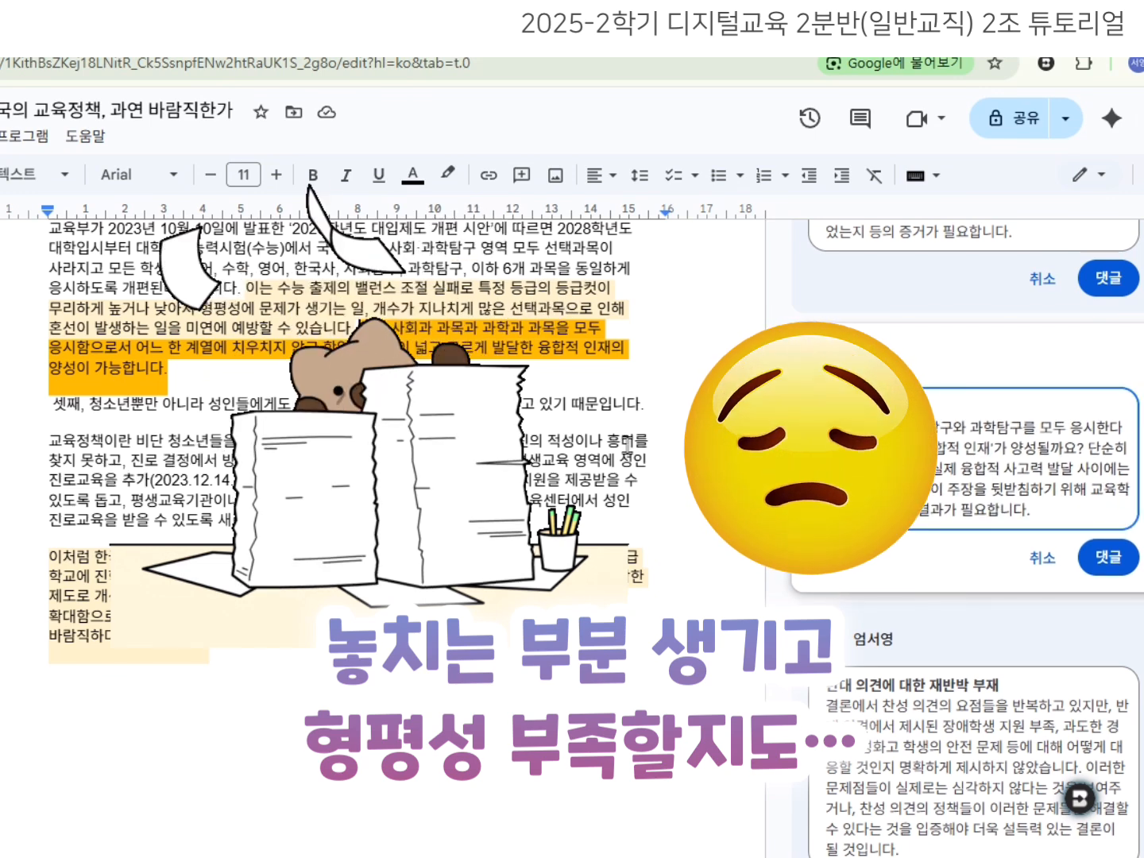
Review the 반대 의견에 대한 재반박 부재 comment and open the 원인과 결과의 인과관계 불명확 draft.
scroll(922, 445, down, 3)
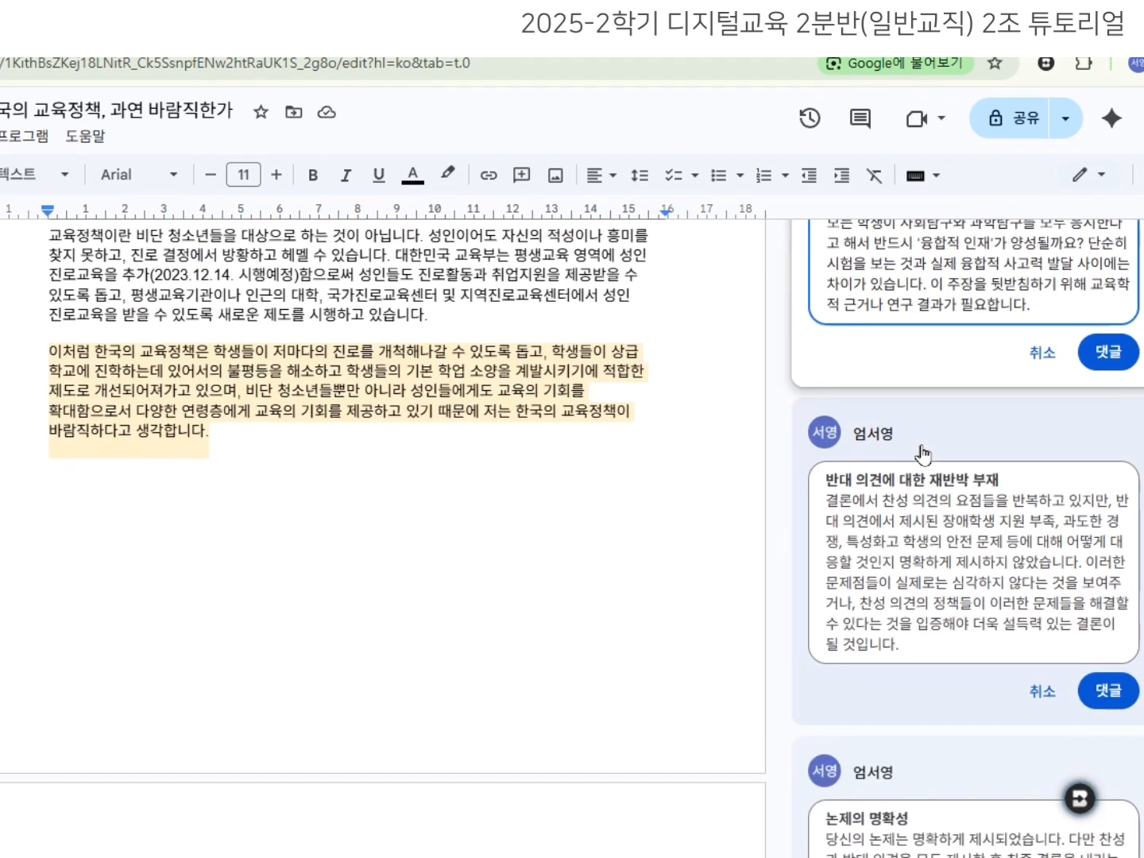
click(921, 466)
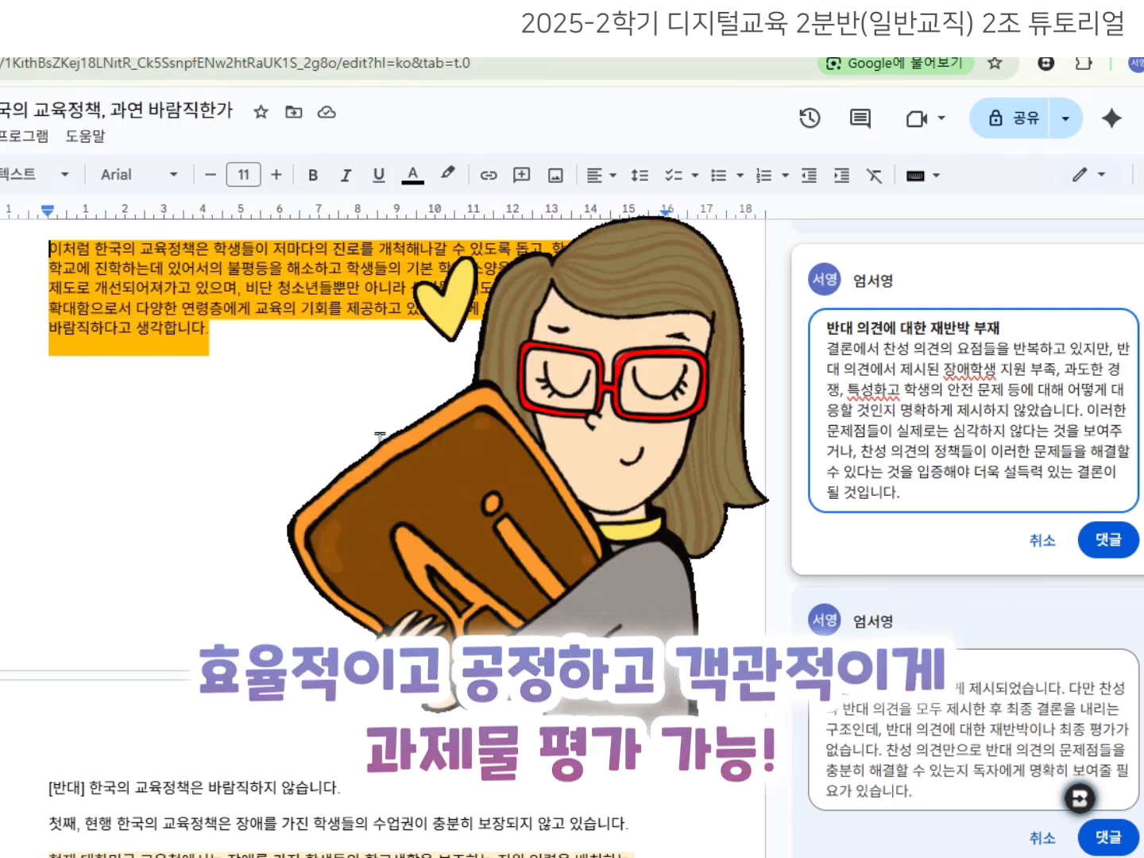
scroll(319, 475, up, 6)
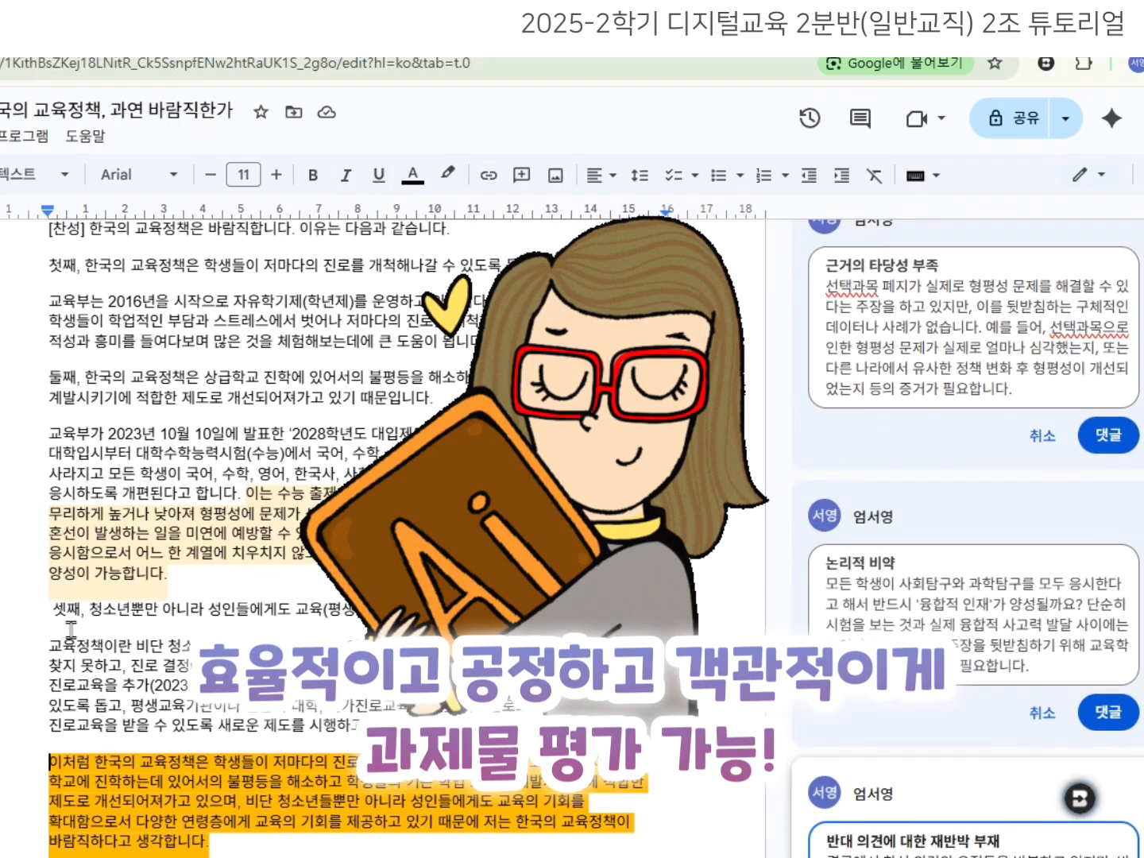
scroll(171, 548, up, 3)
scroll(154, 455, down, 4)
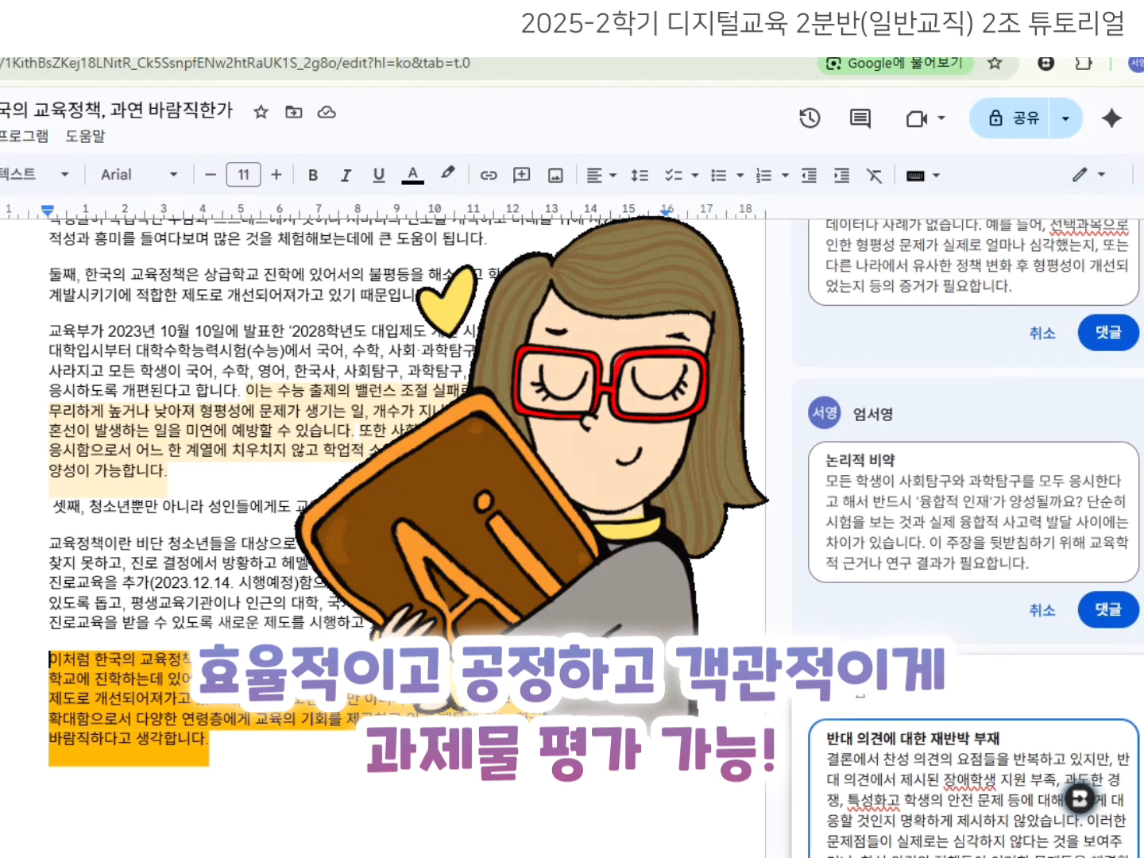
click(1108, 609)
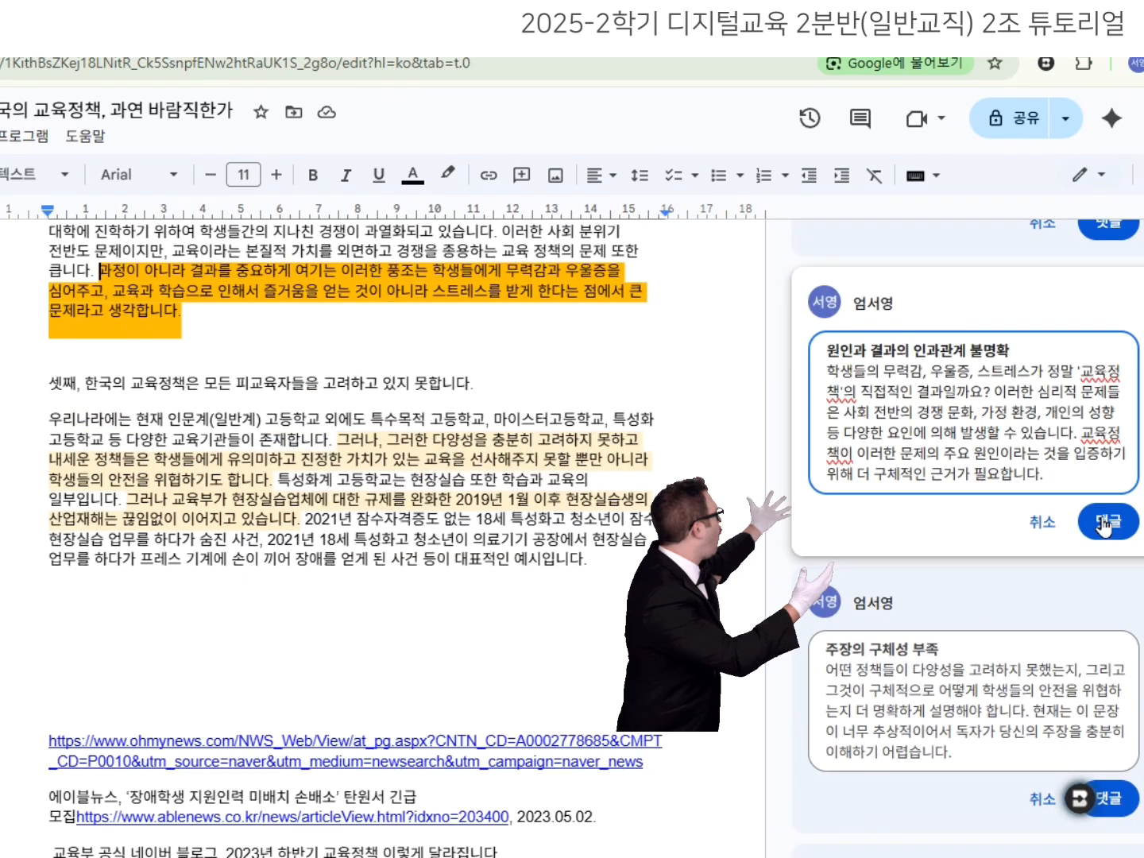
Add a bracketed note telling the student their weak evidence and contradictions will affect the score.
key(Return)
key(Return)
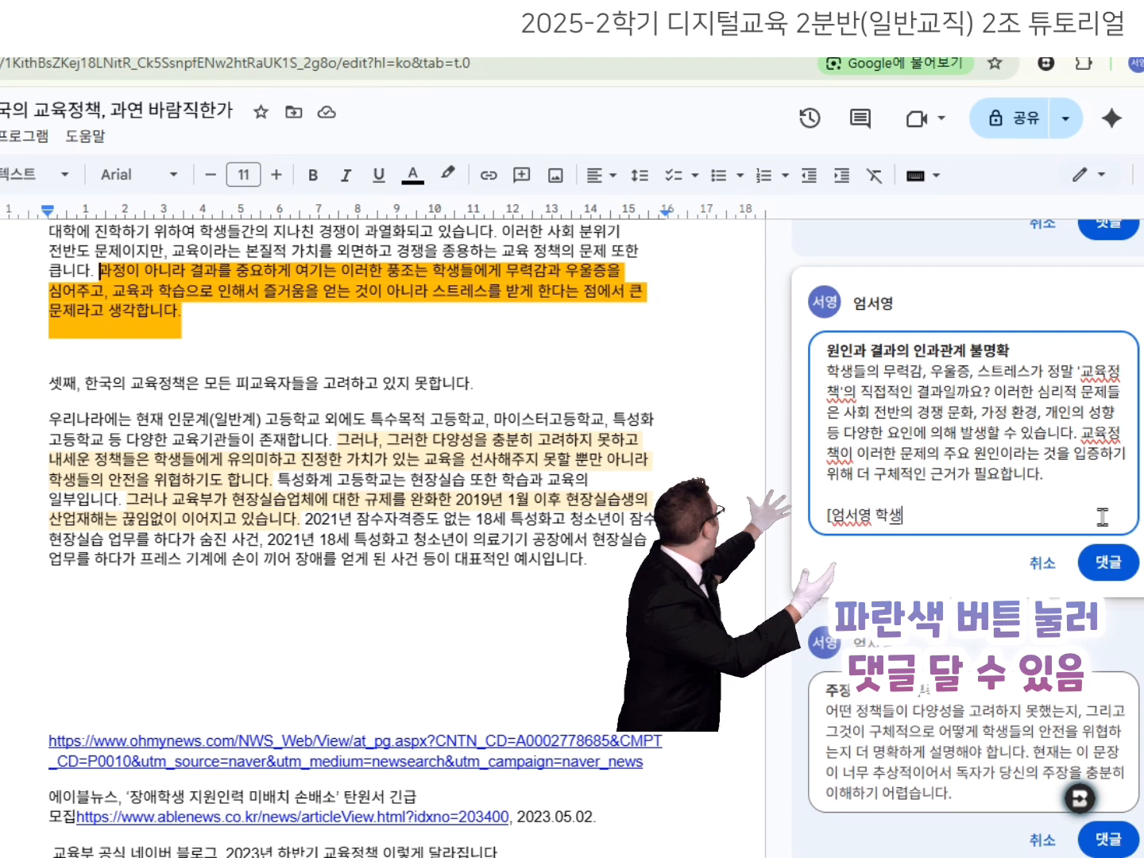
text(에게 근거의)
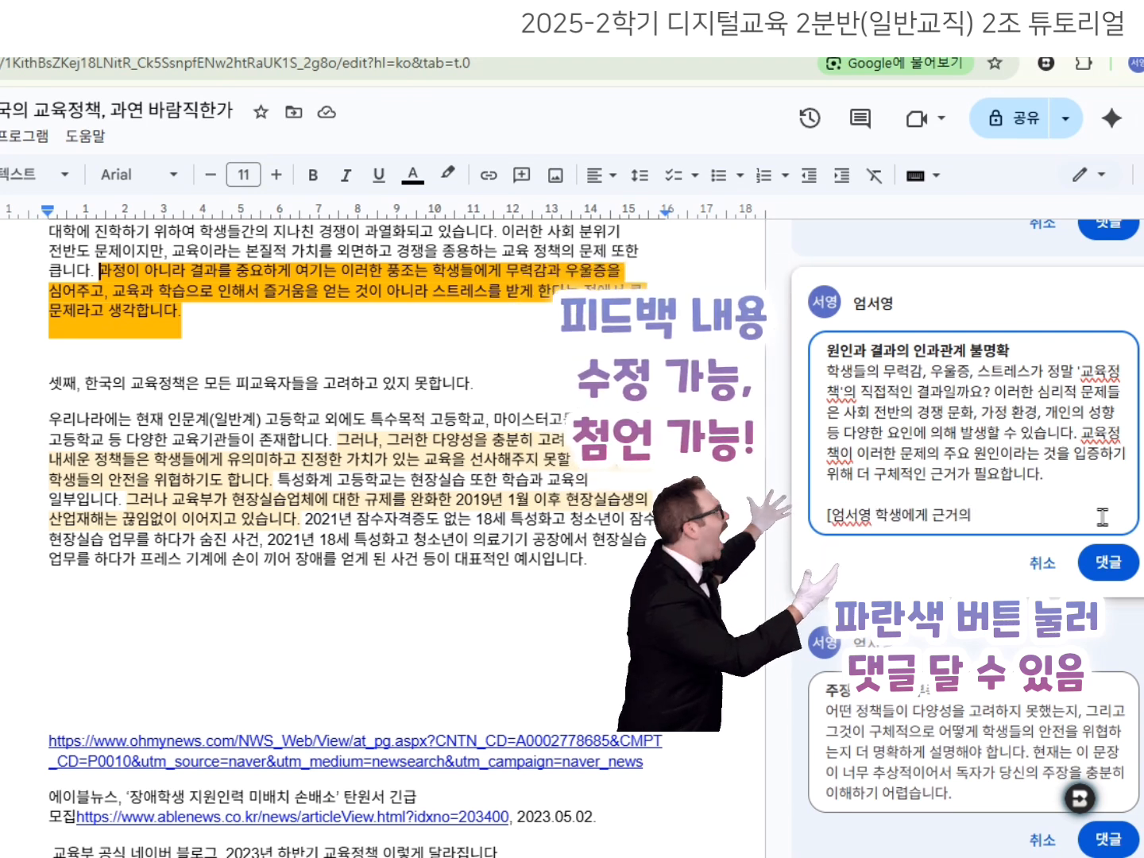
text( 부족함과)
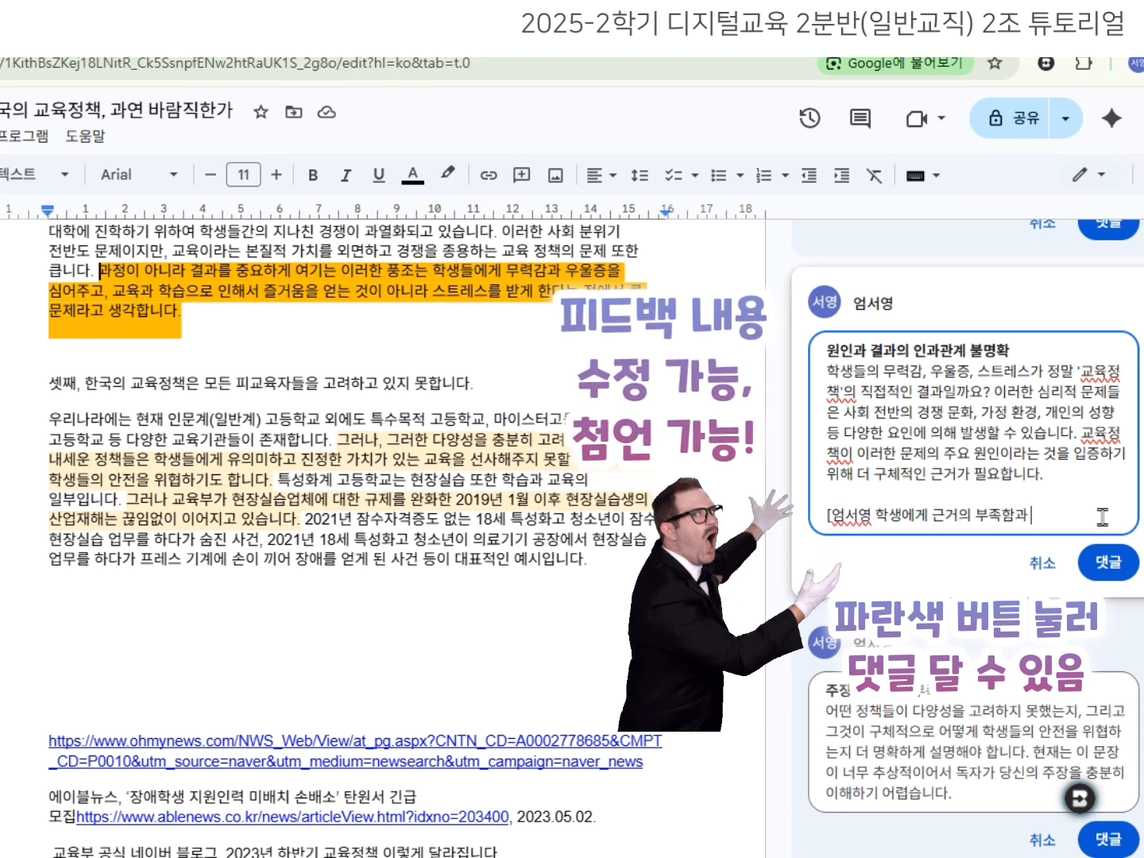
key(BackSpace)
text(, 논리적 모순점)
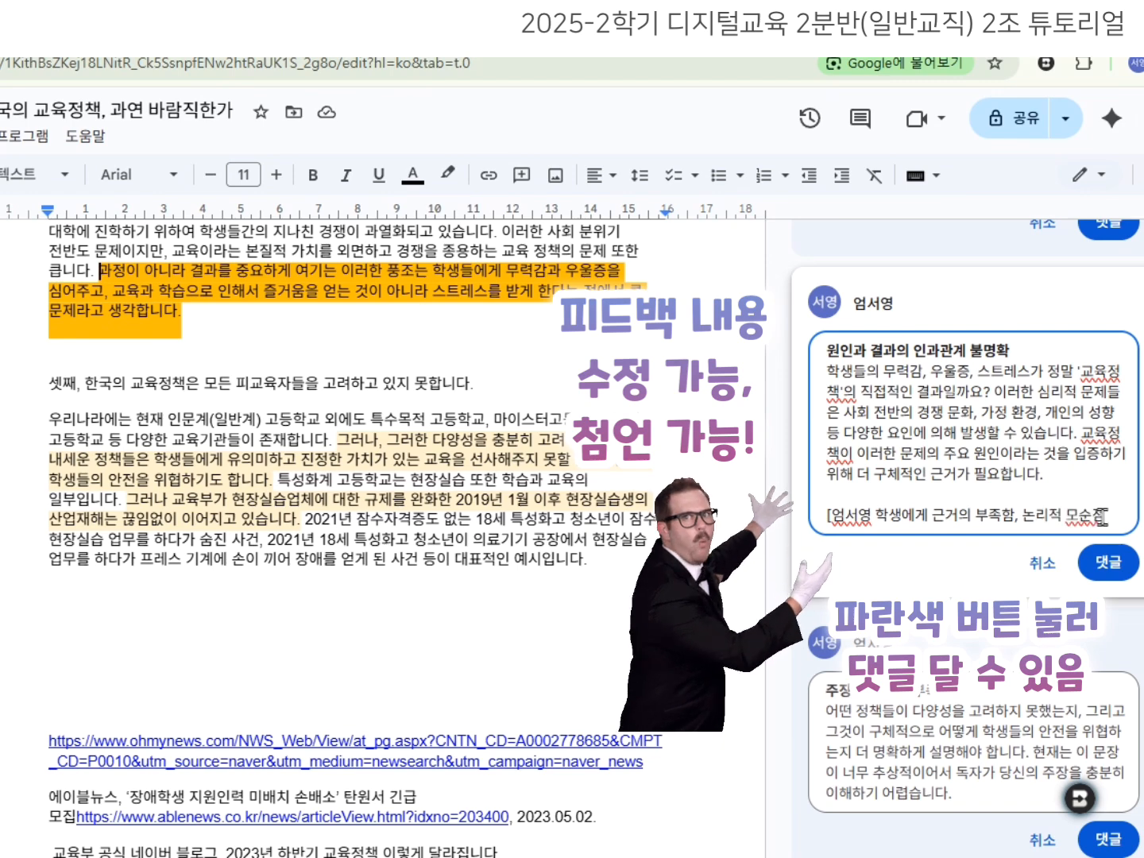
text( 설명하며 점수에 댈)
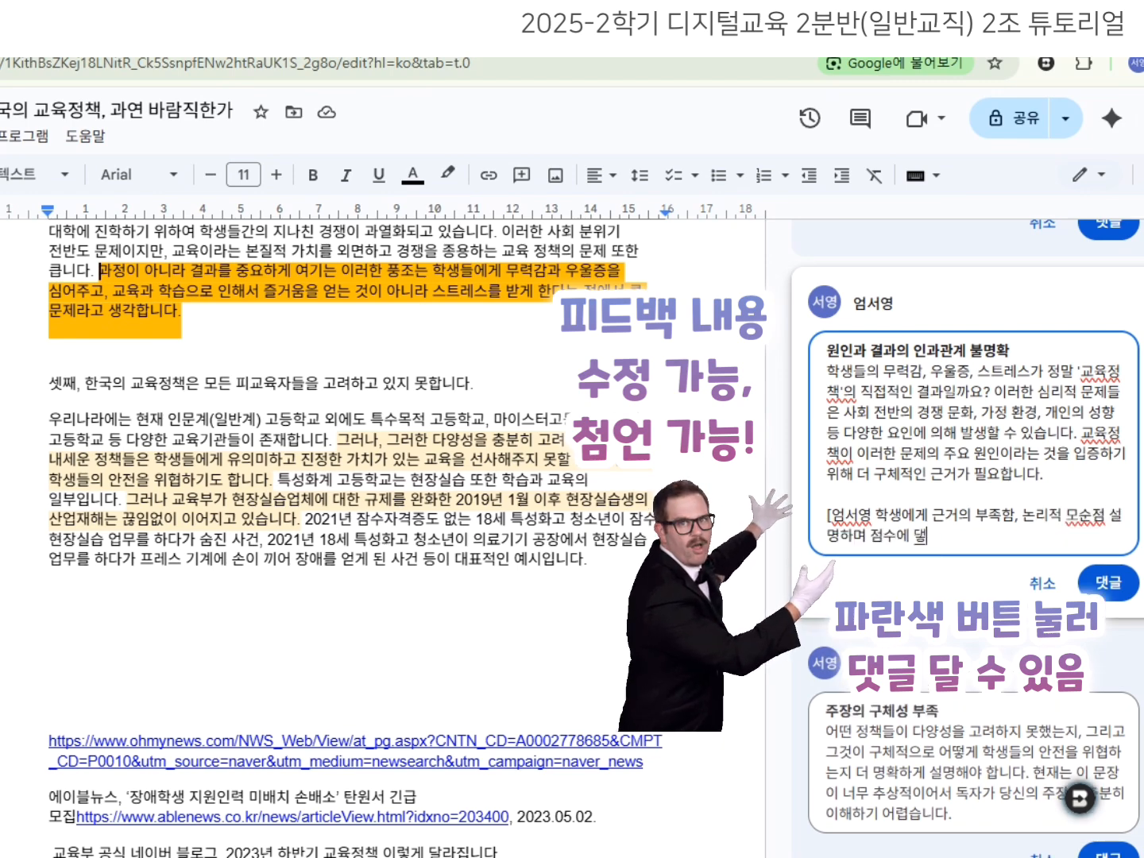
text(에 반영 안내하기)
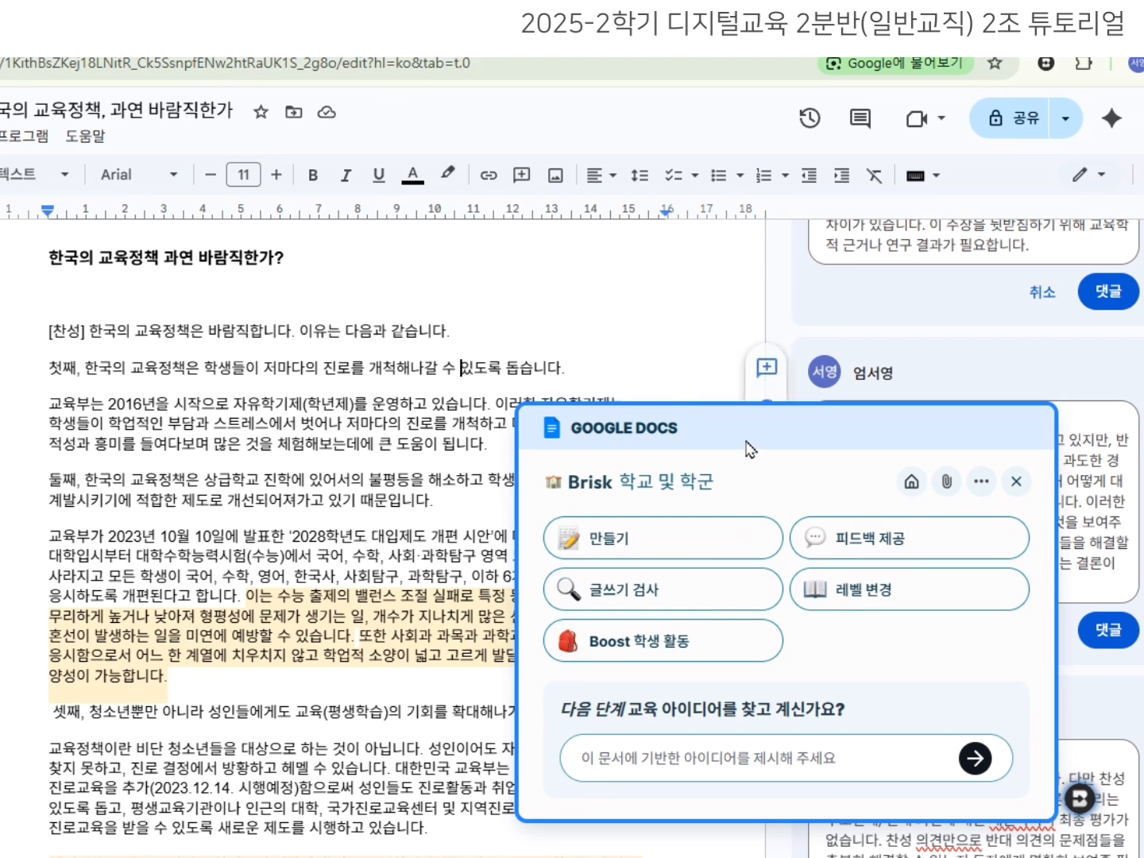
Generate 장점 및 개선점 feedback with a rewritten prompt asking for specific strengths.
click(850, 540)
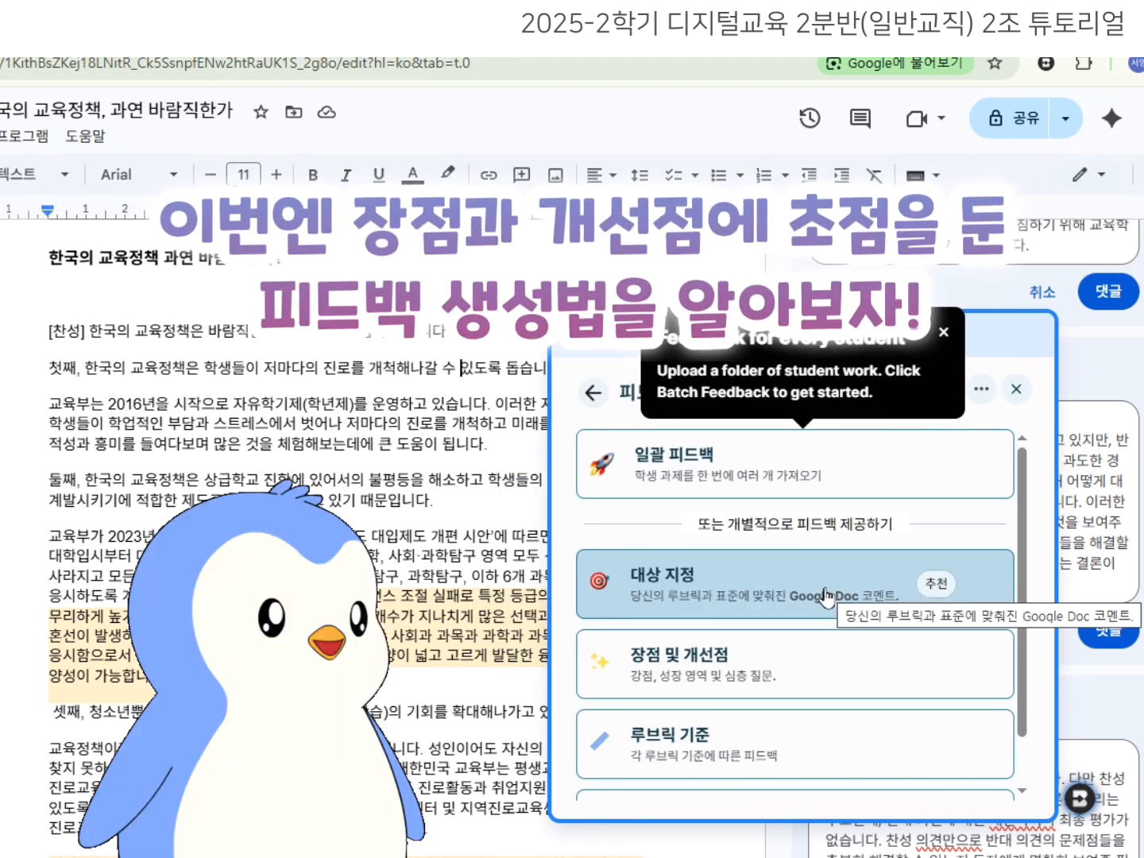
click(943, 333)
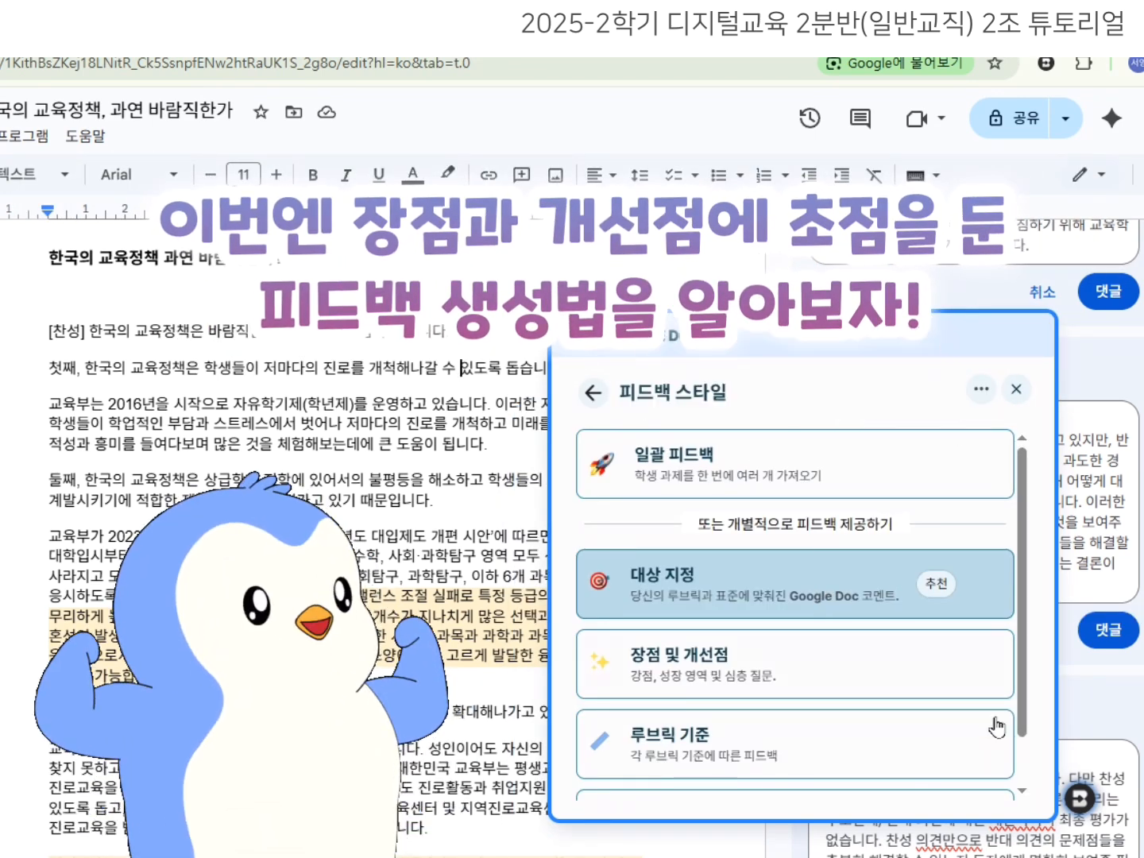
scroll(909, 699, down, 1)
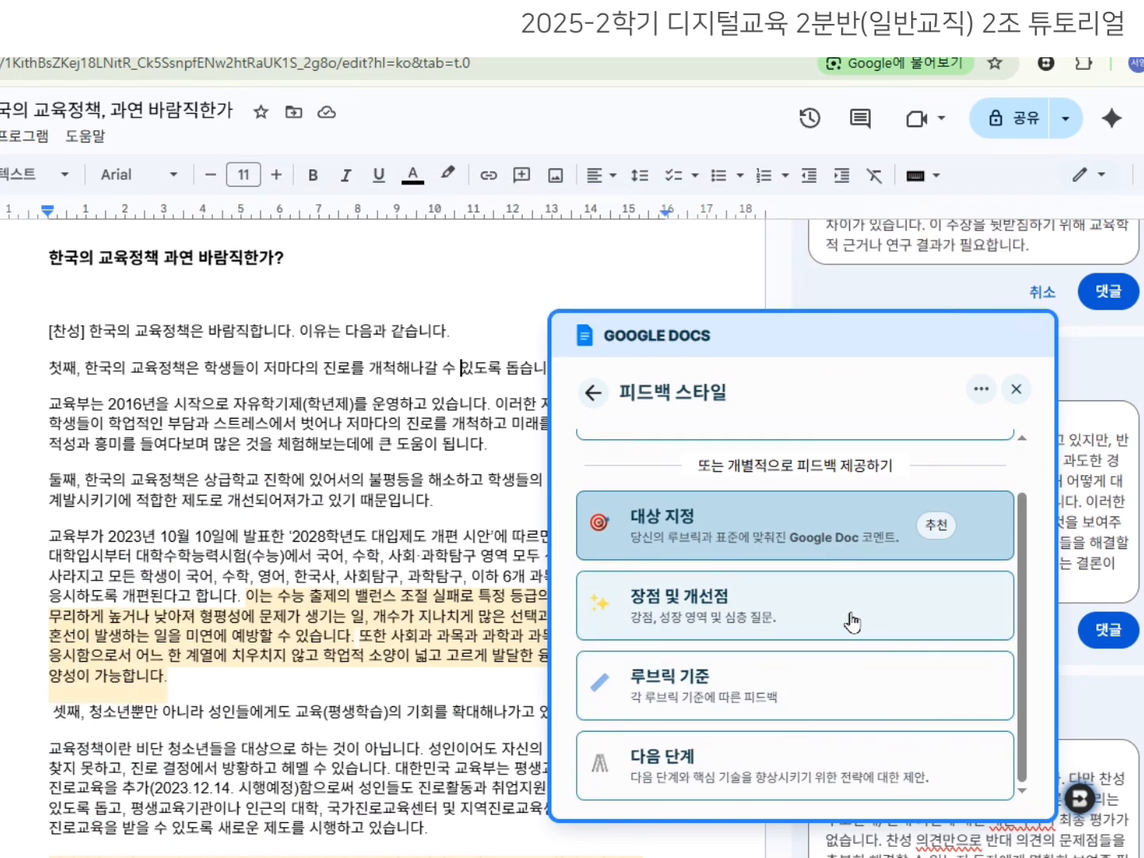
click(853, 624)
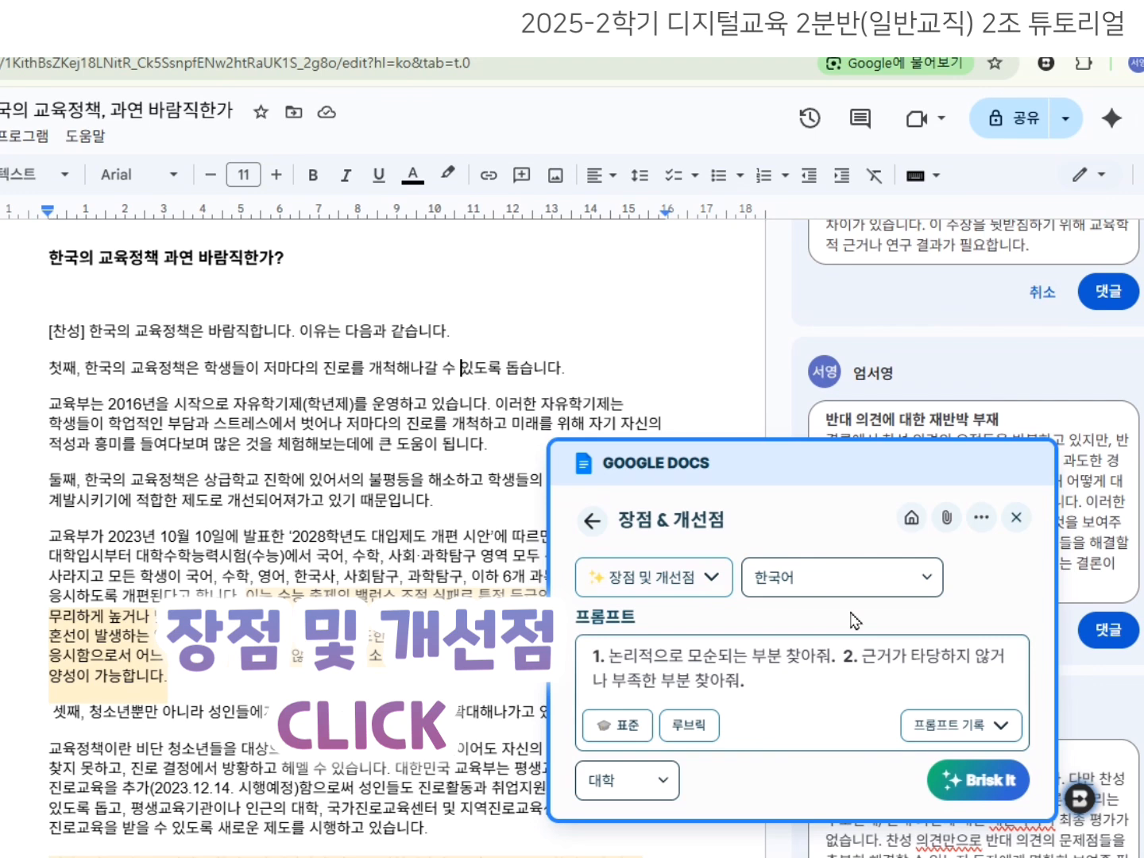
click(808, 667)
key(ctrl+a)
text(1. 잘한 점을 찾아주)
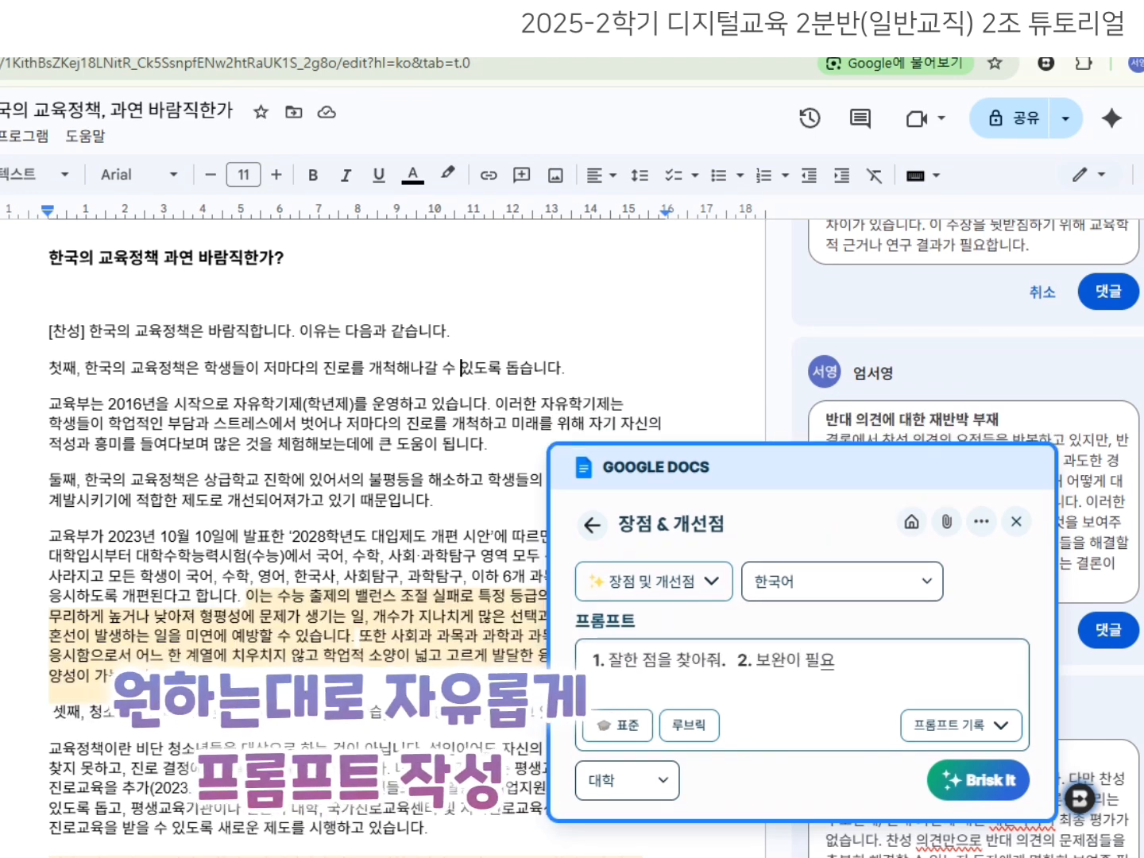
text('구체적으로' )
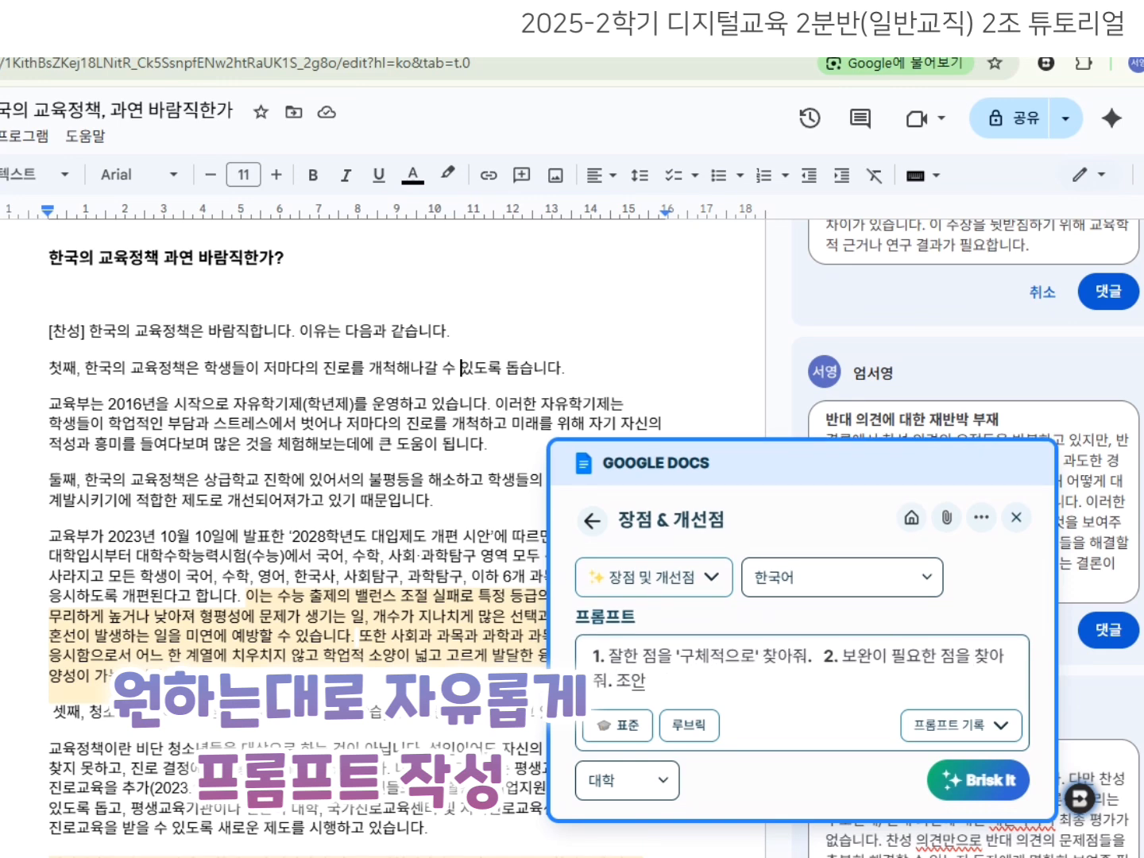
text(도 명시해줘.)
click(977, 780)
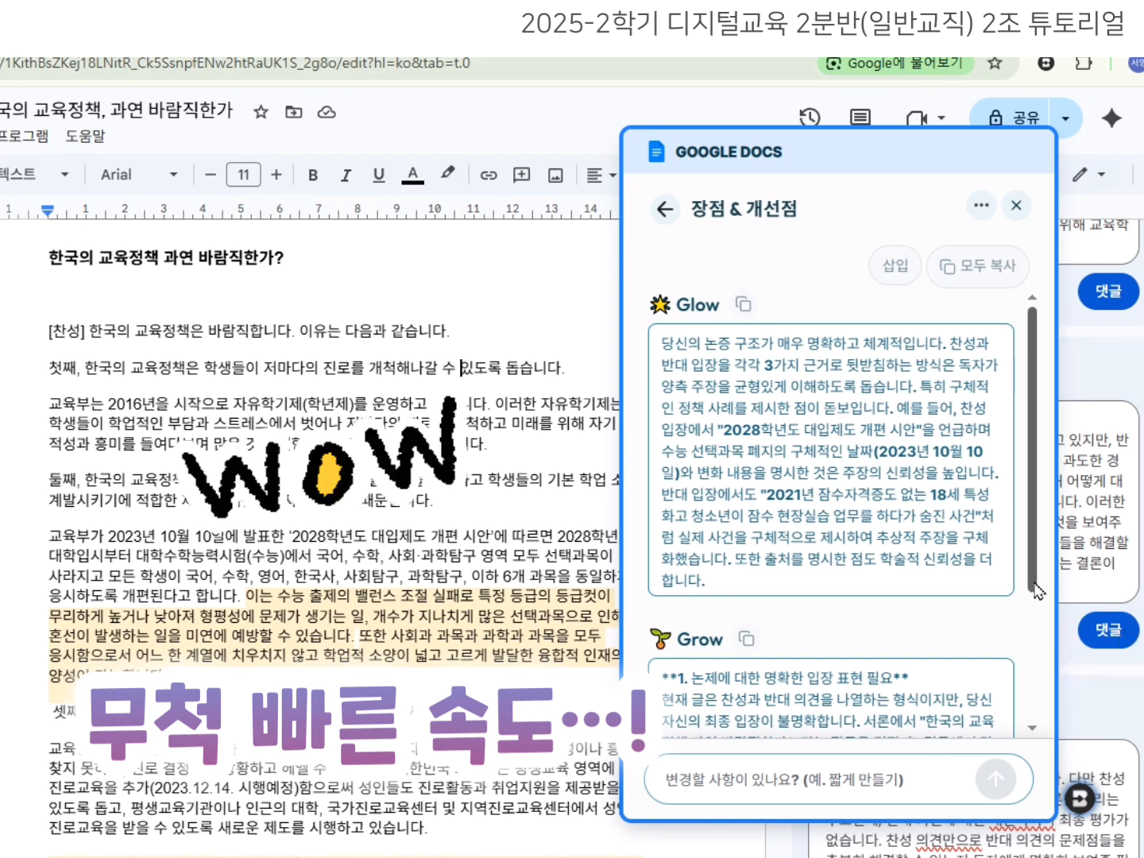
Review the generated Glow, Grow and Wondering feedback sections.
scroll(1033, 691, down, 3)
drag(1030, 698, 1012, 798)
drag(1031, 539, 1012, 705)
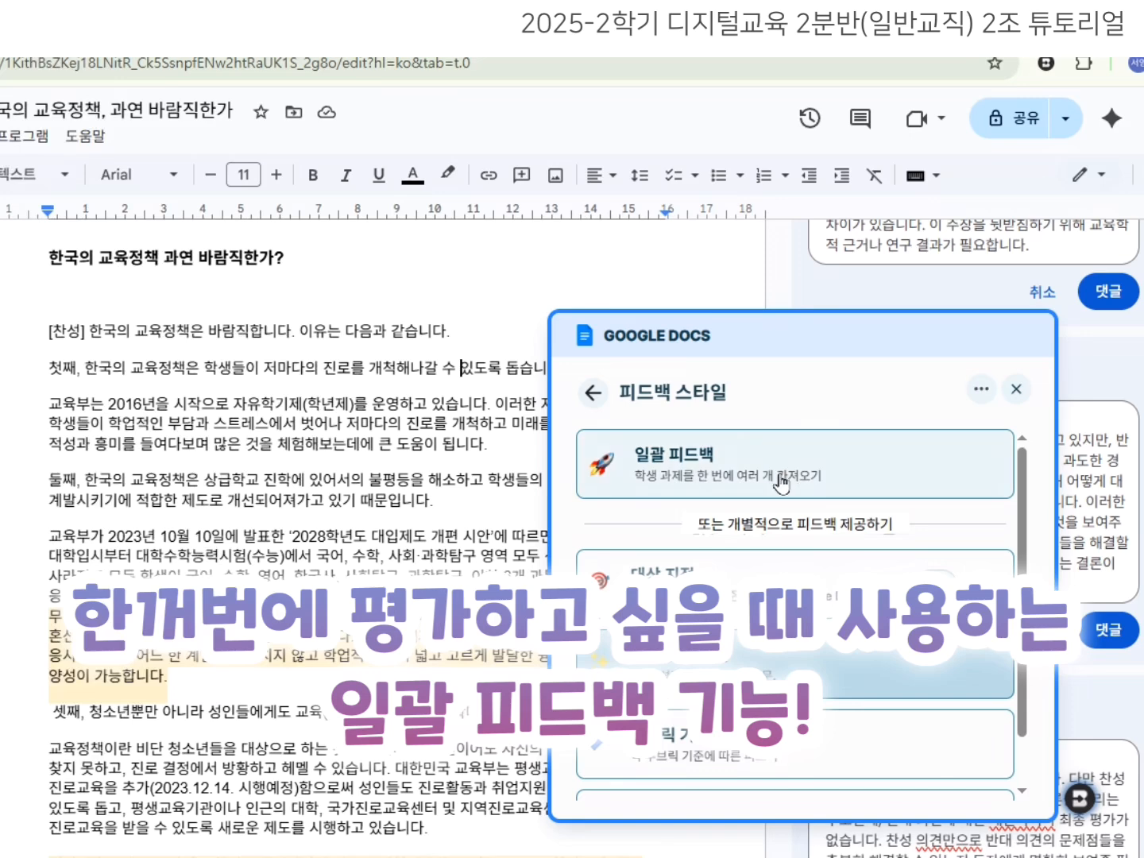
Open 일괄 피드백 and review the 학생 과제 가져오기 import sources for student work.
click(783, 483)
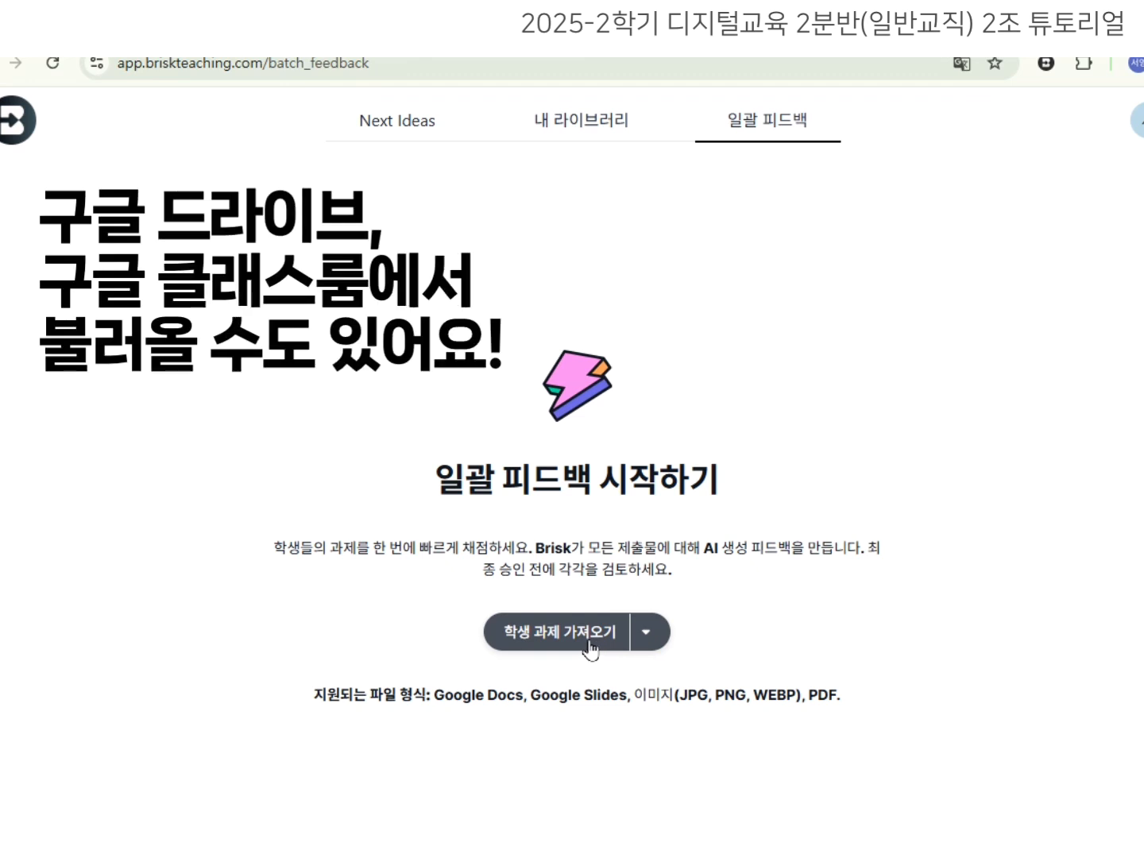
click(522, 642)
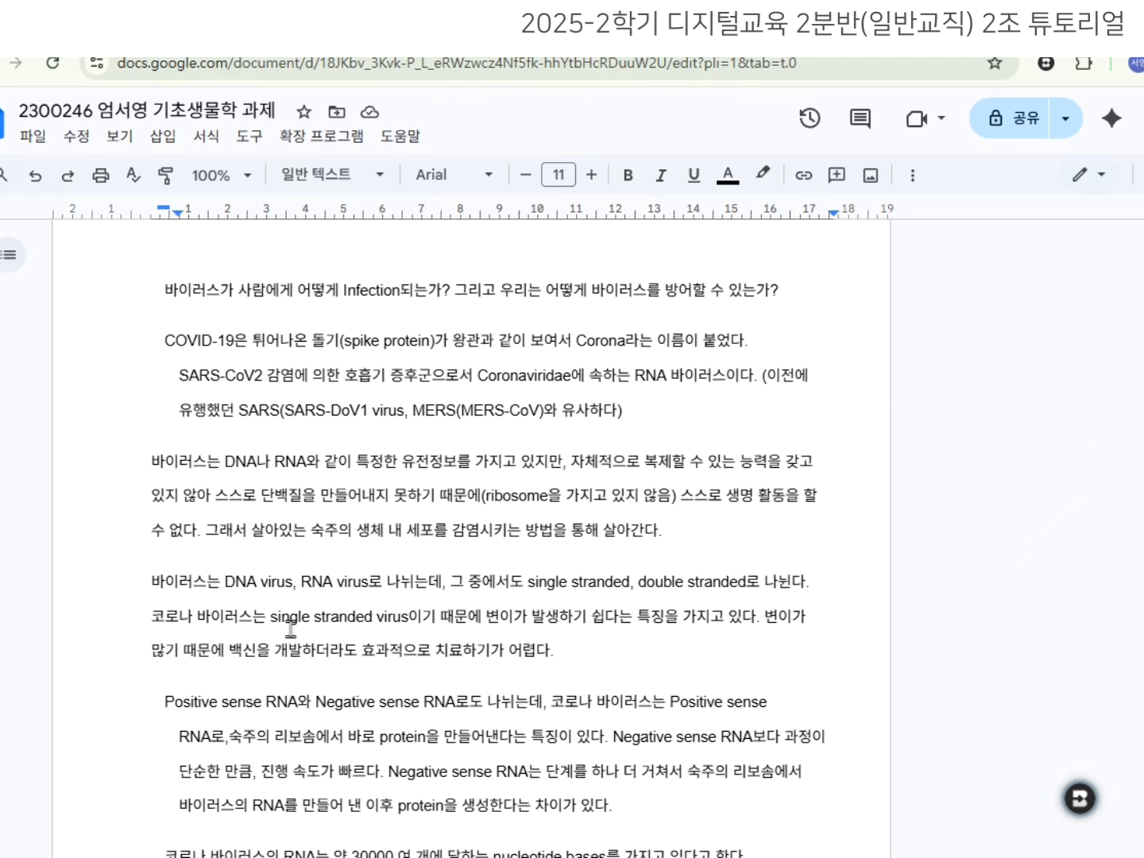
Open the biology assignment's 글쓰기 검사 replay: 3 pastes, 7 edits, 1 minute.
click(1080, 798)
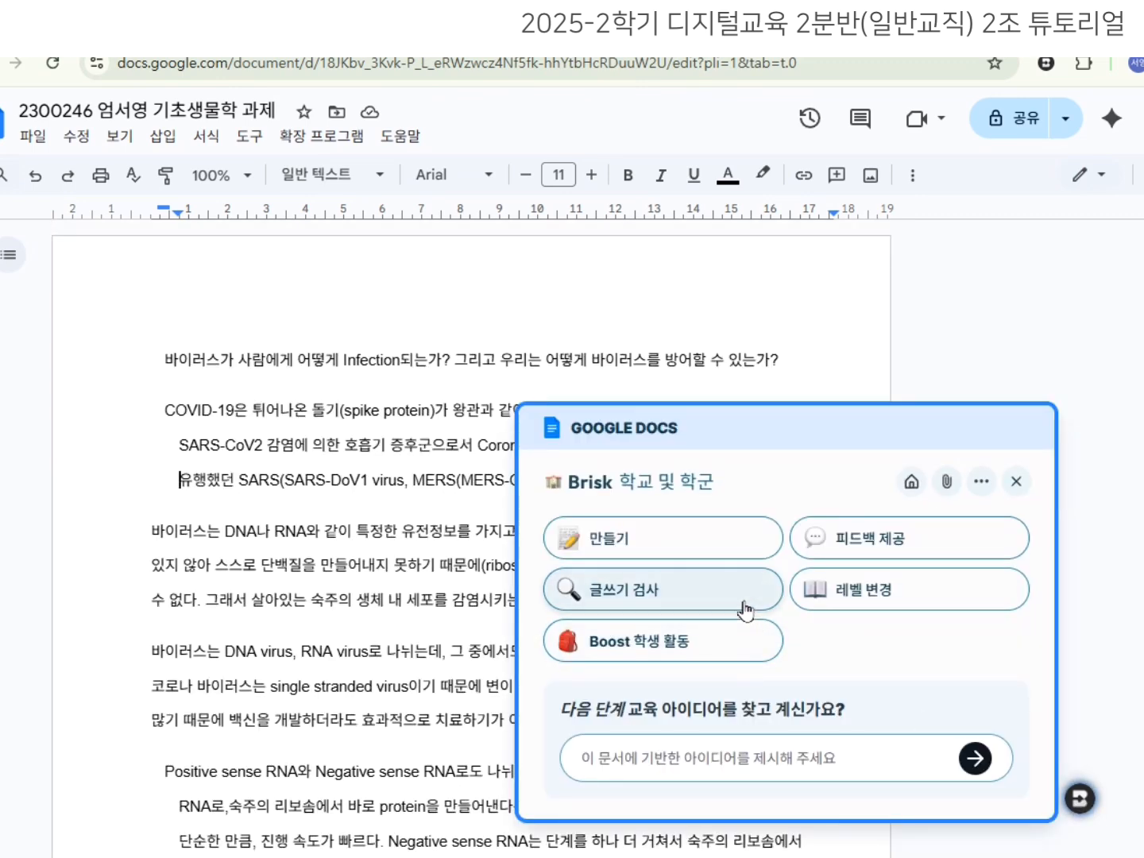
click(741, 604)
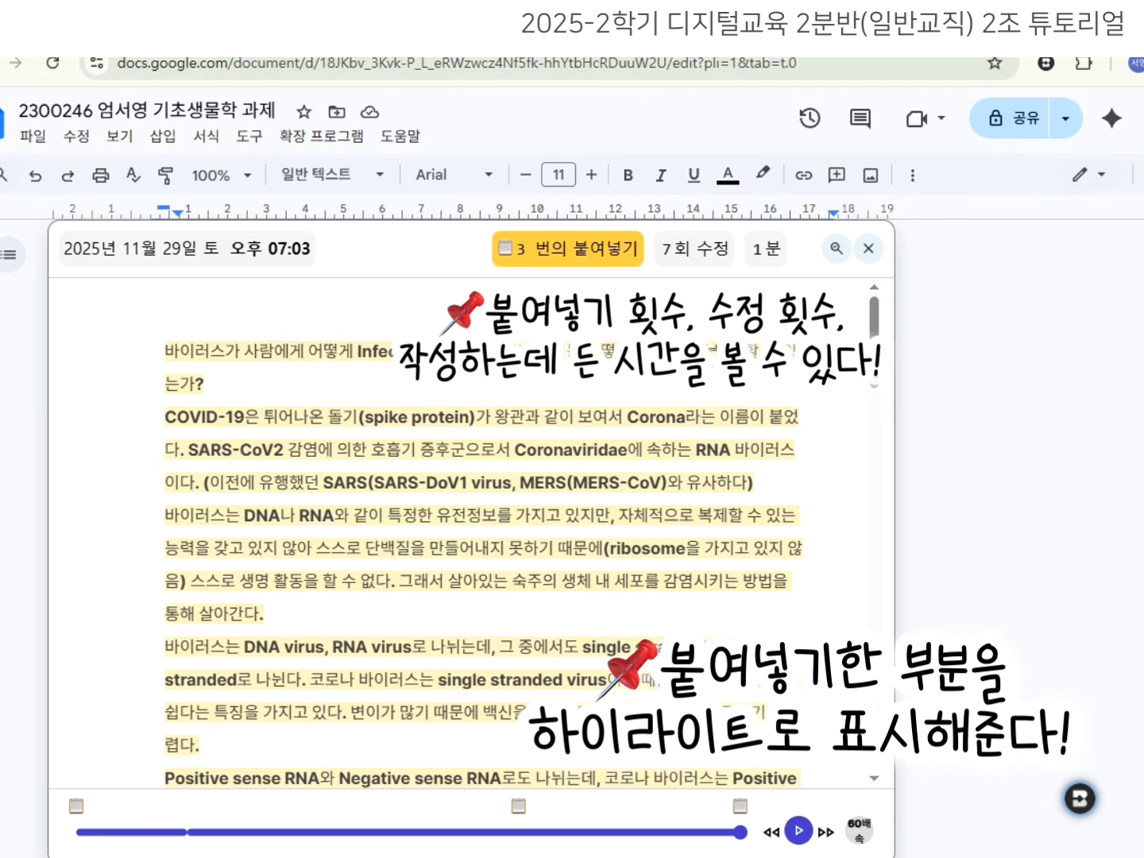
scroll(728, 447, down, 15)
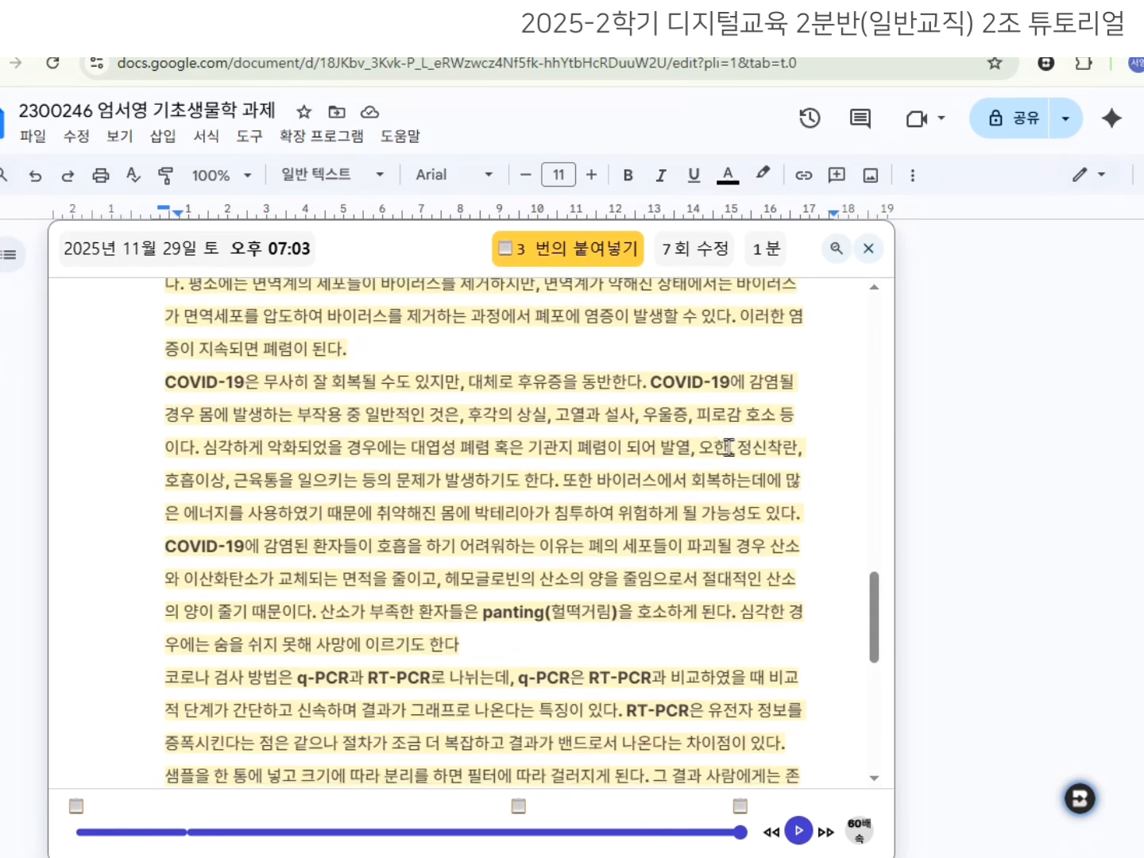
scroll(728, 447, down, 7)
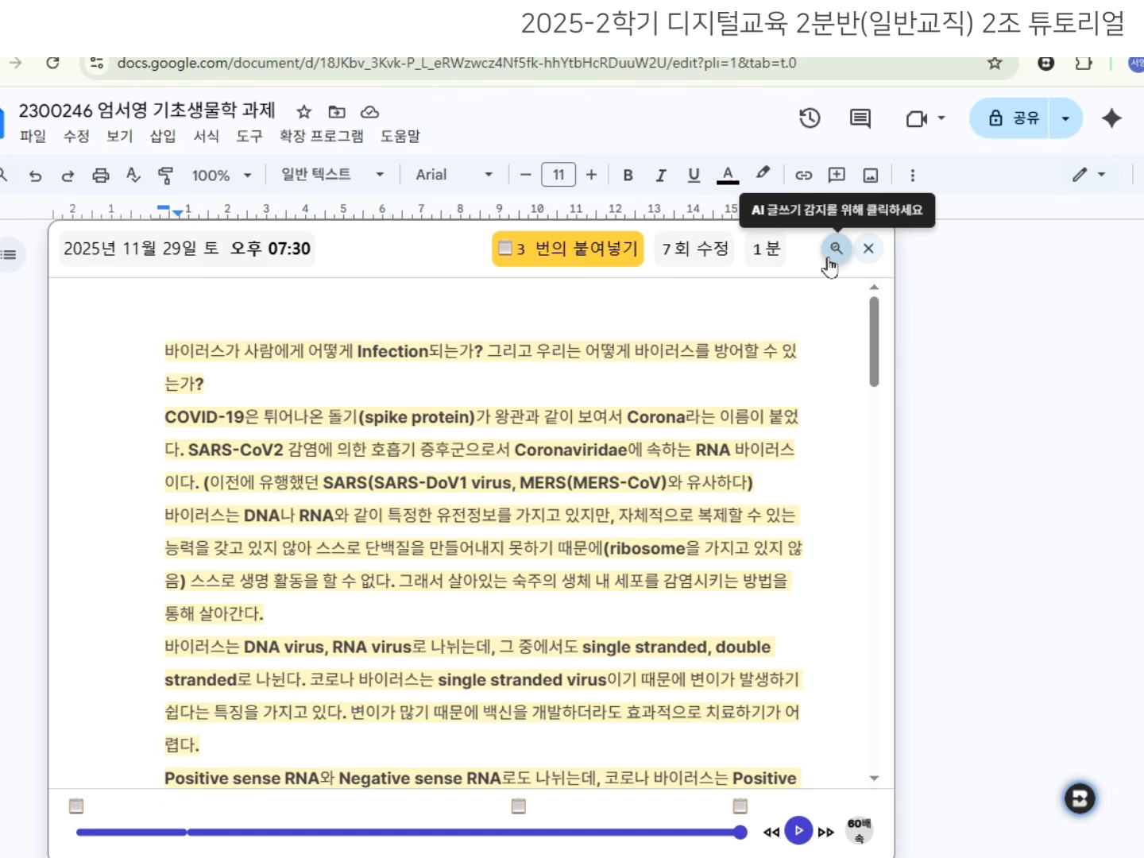
Check the biology assignment for AI writing, then review its pasted-text writing replay.
click(828, 261)
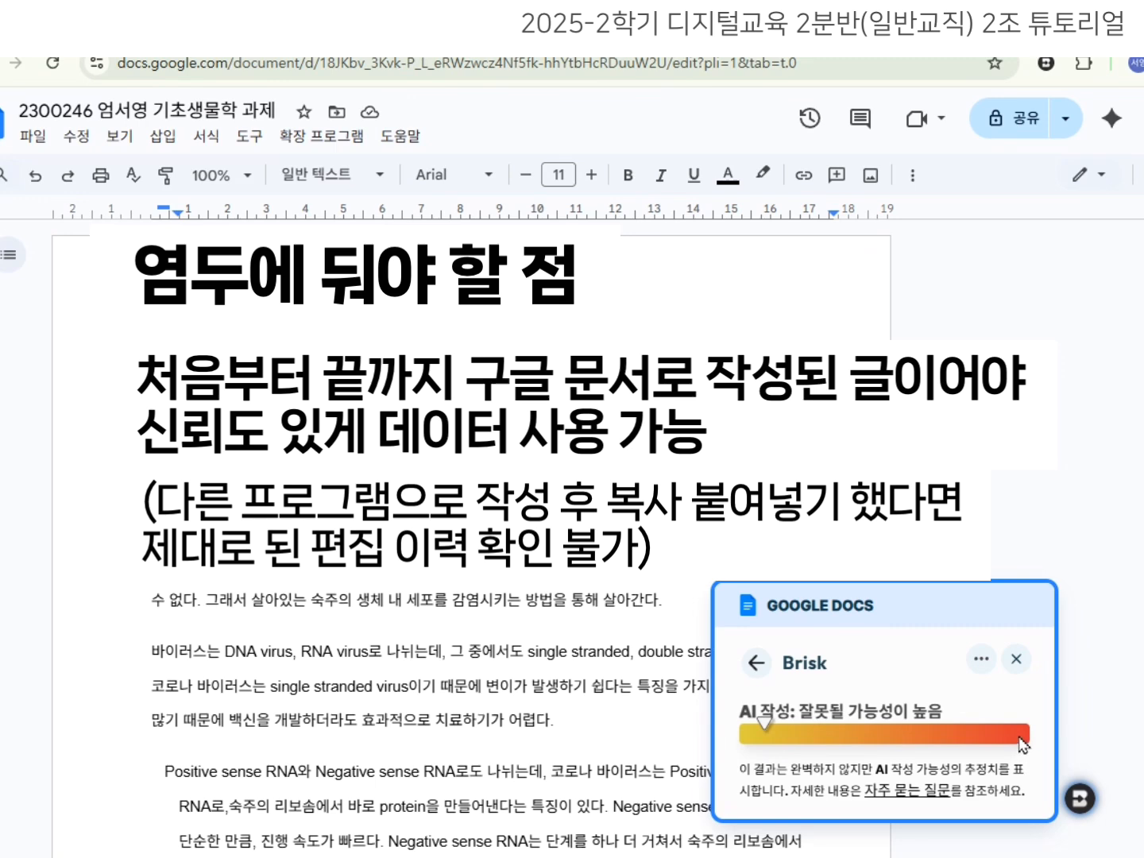
click(982, 661)
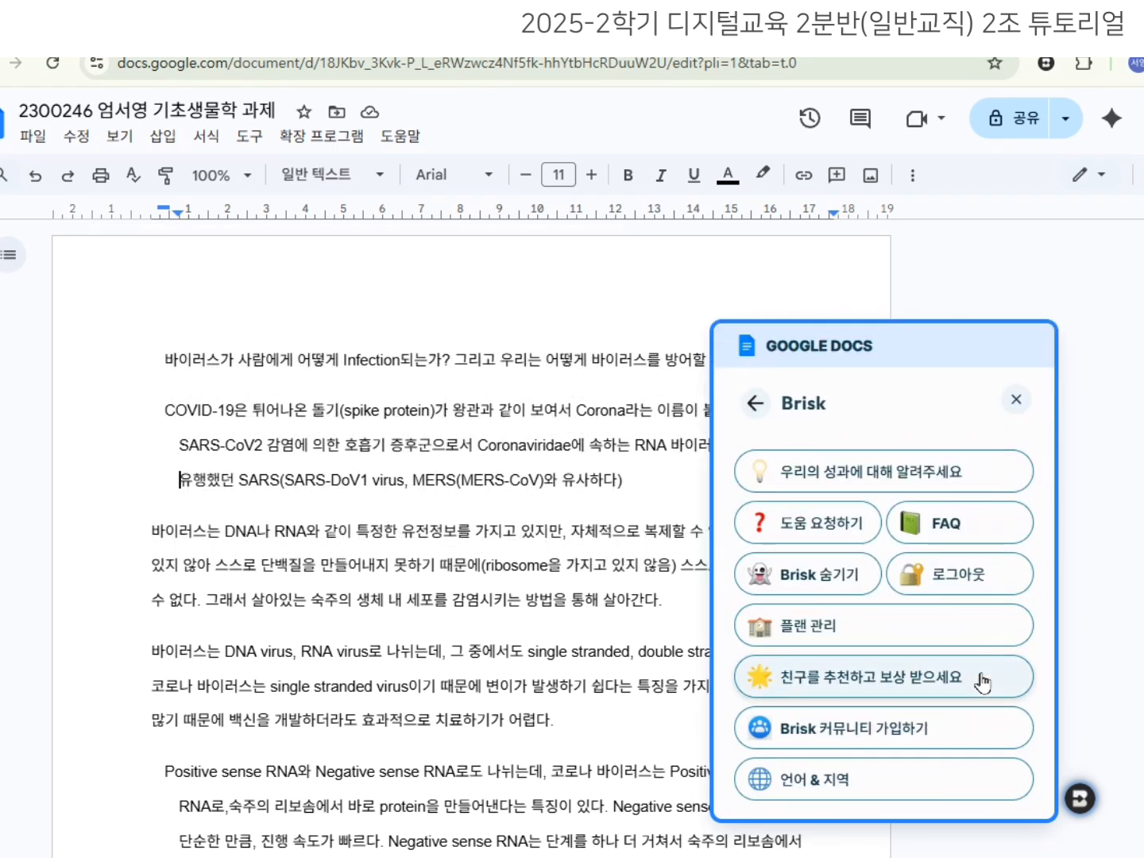
click(753, 407)
click(761, 661)
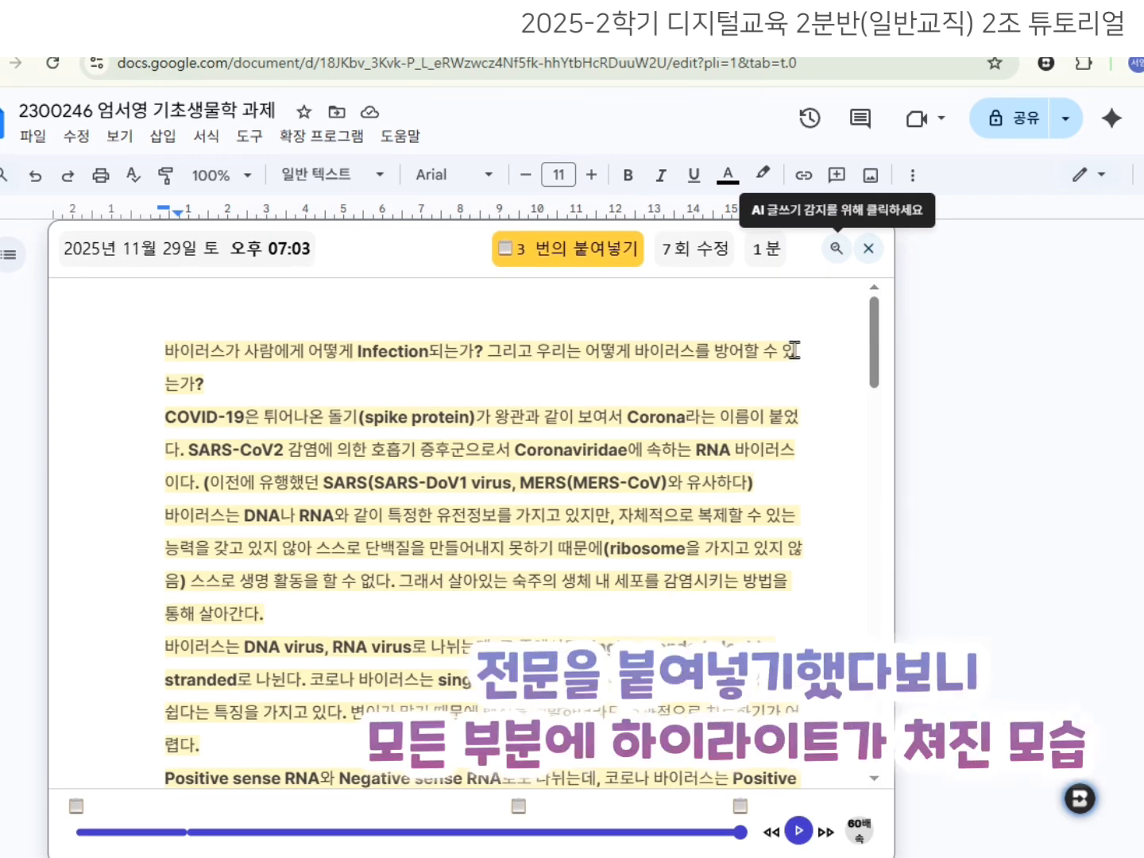
scroll(735, 395, down, 5)
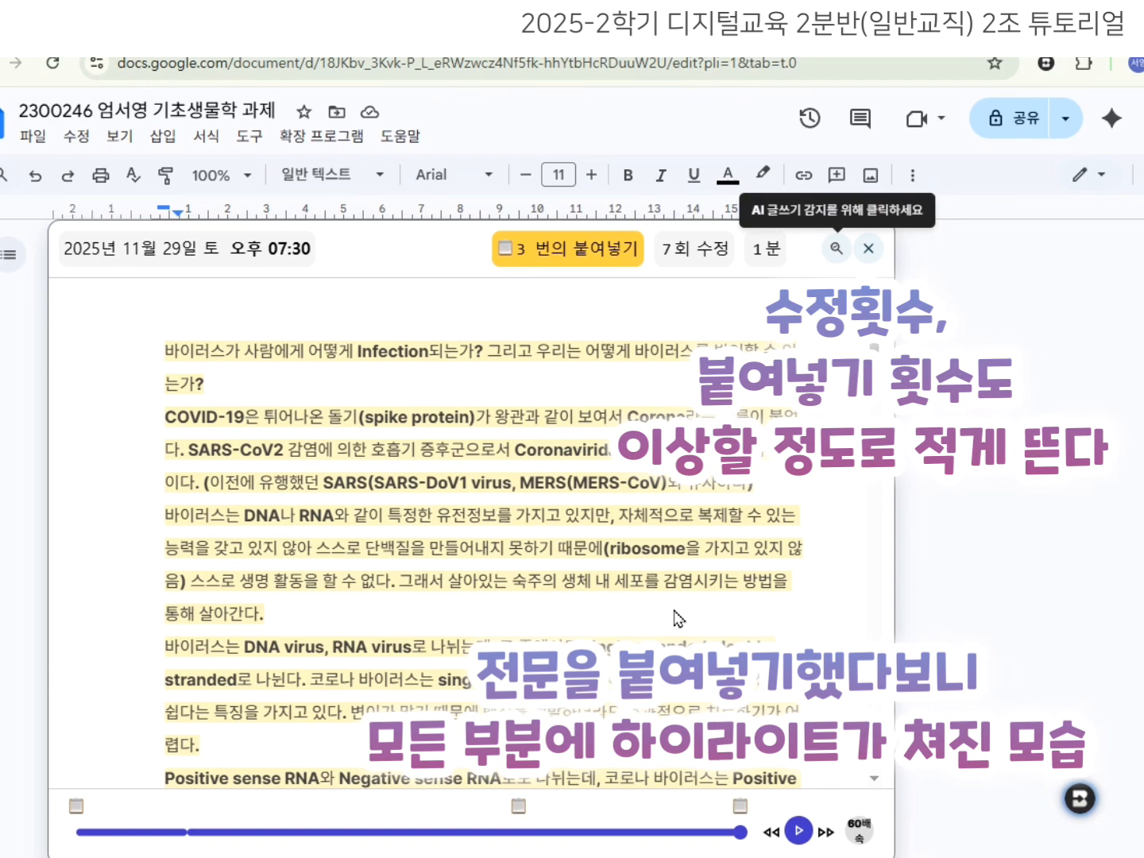
scroll(723, 472, down, 5)
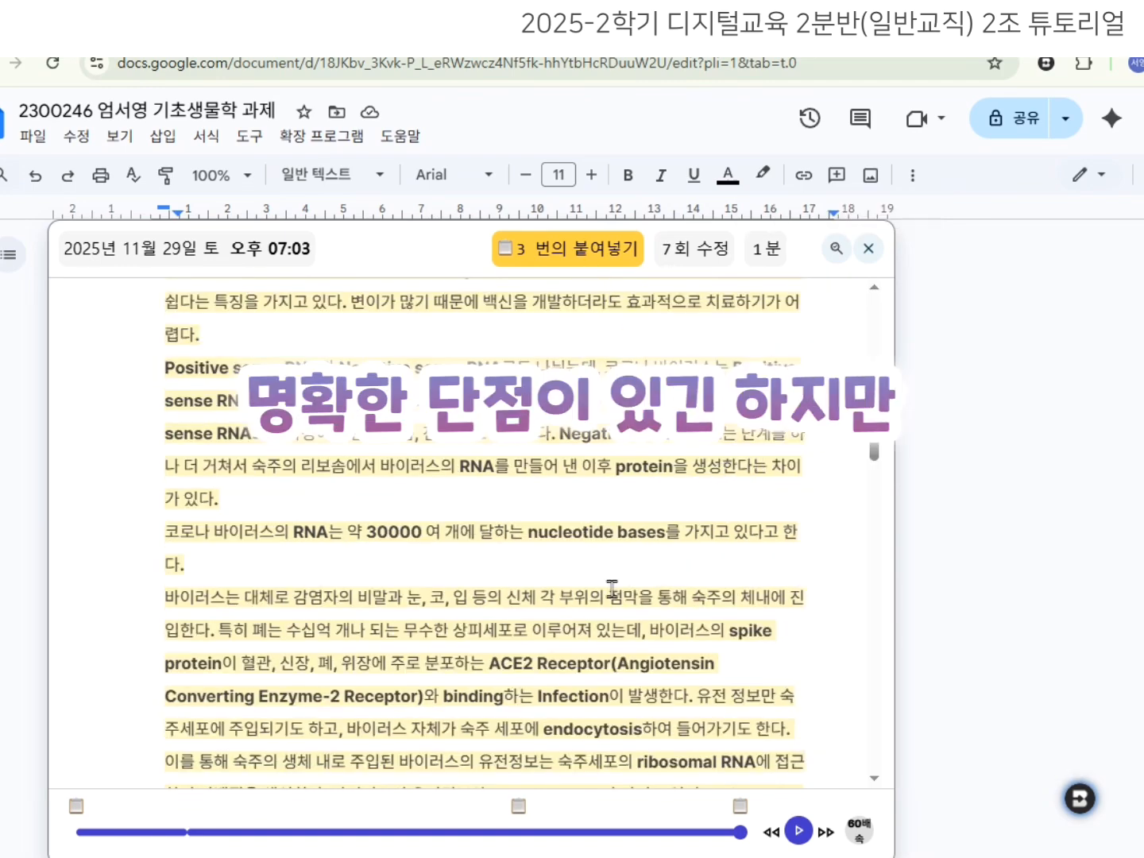
scroll(612, 587, down, 15)
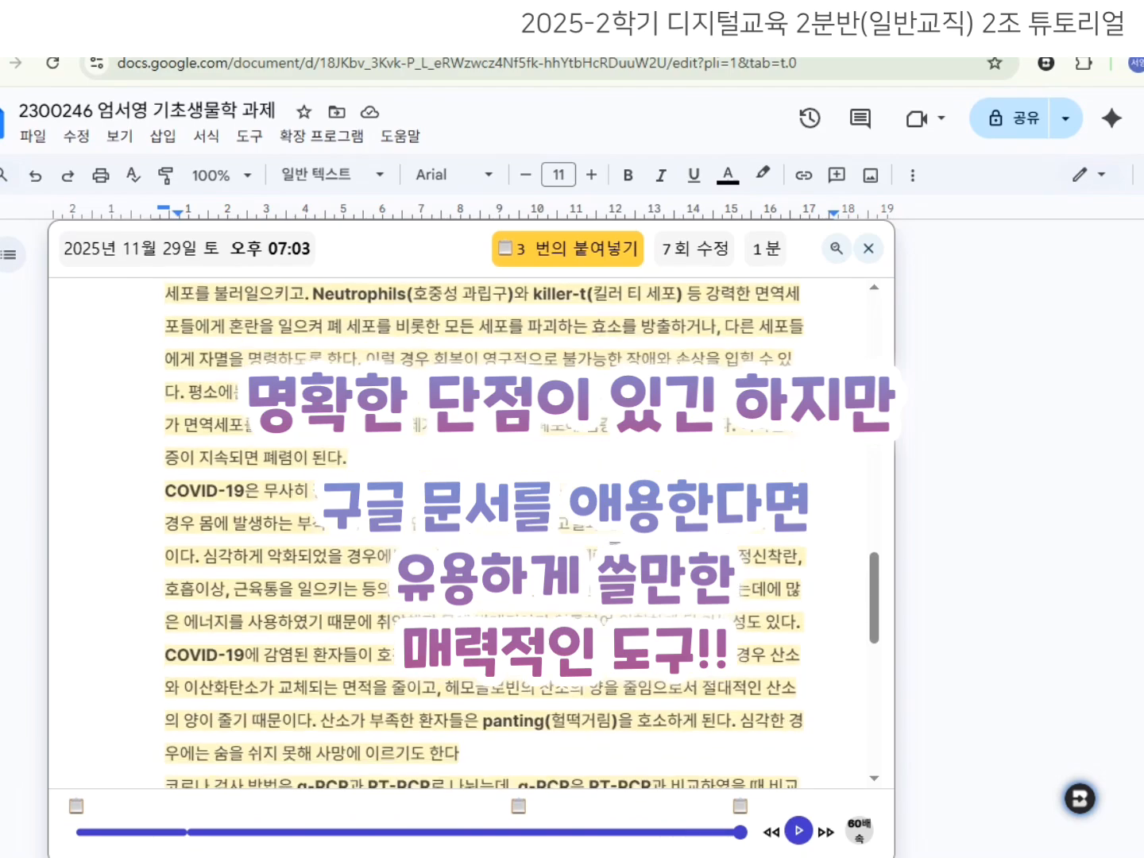
scroll(170, 639, down, 5)
scroll(169, 639, up, 20)
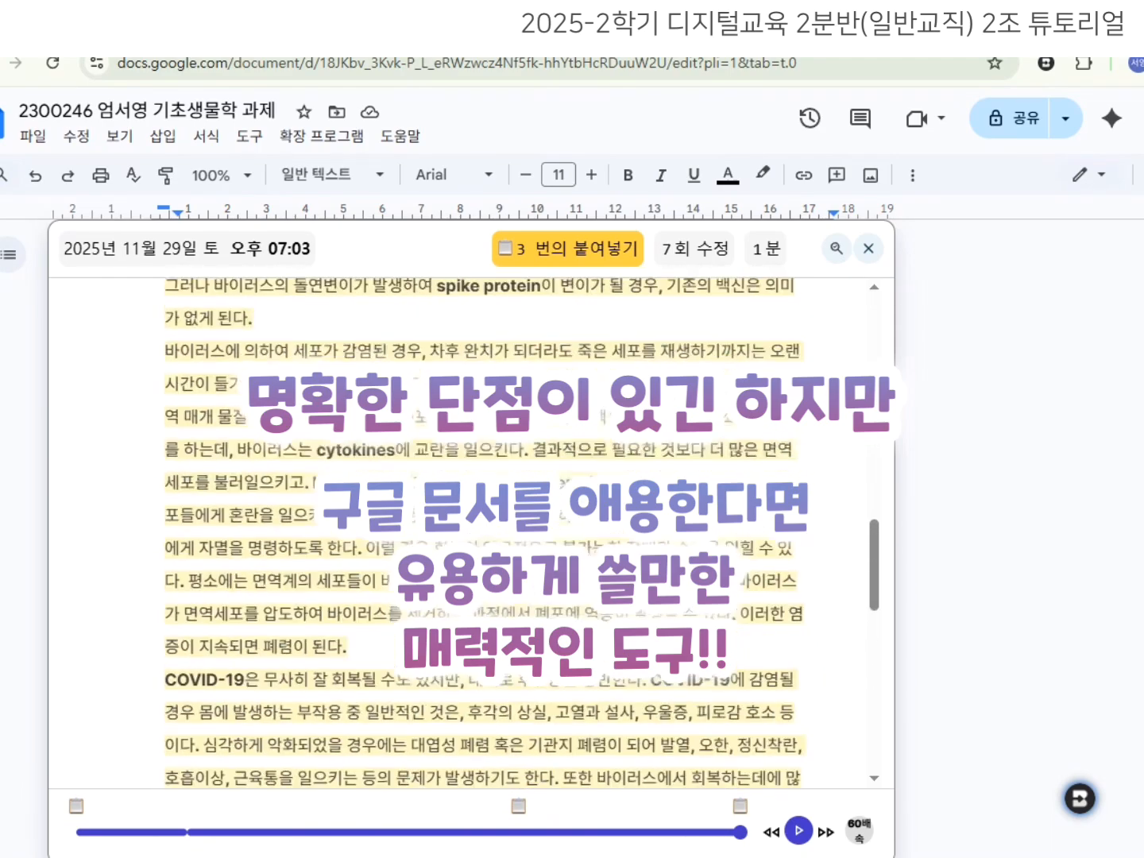
scroll(477, 525, up, 6)
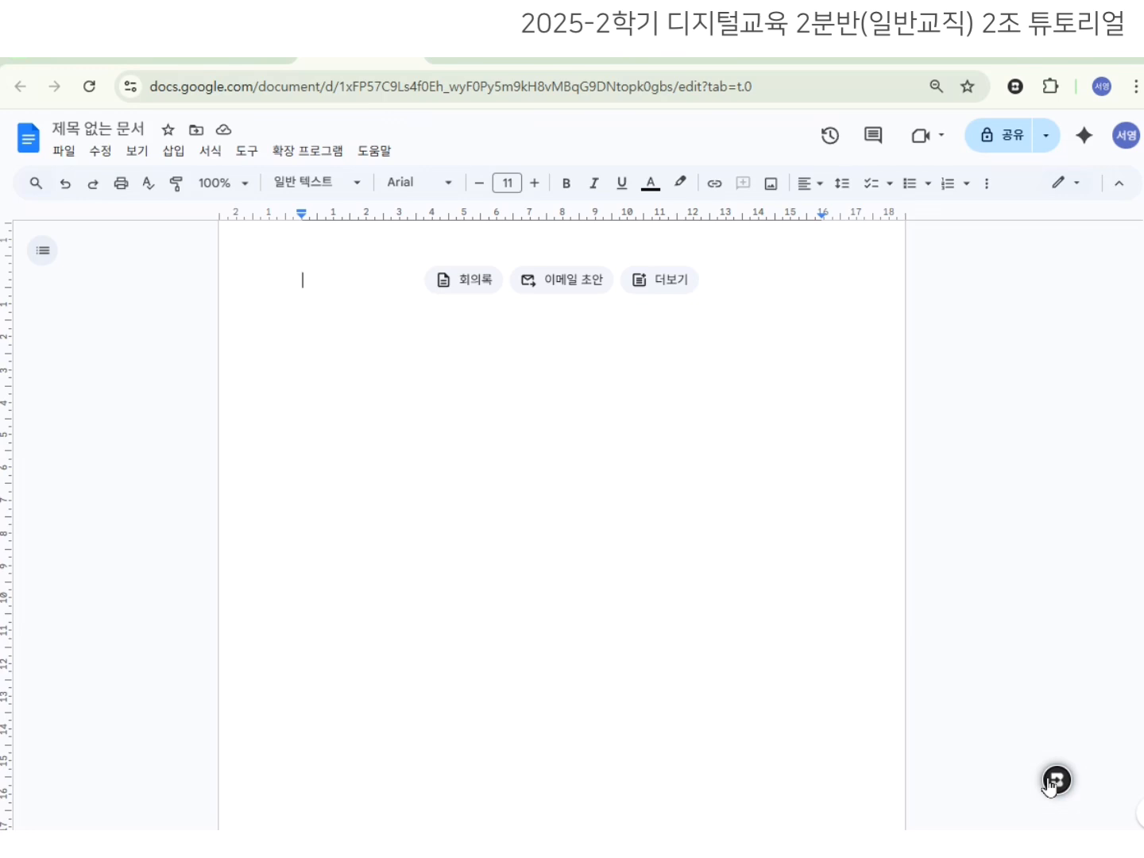
Pick Brisk's 이메일 tool under 만들기 › 행정 업무 to reach the email prompt form.
click(1055, 782)
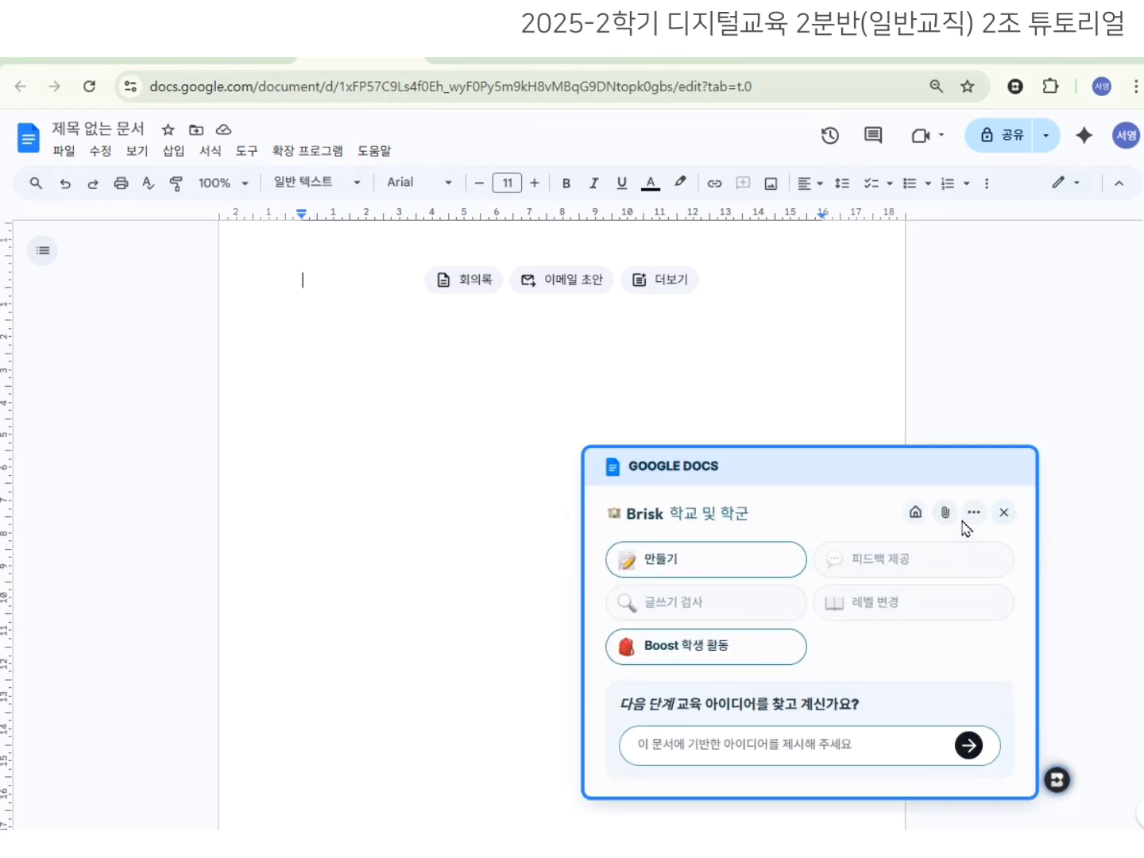
click(727, 570)
scroll(831, 597, down, 10)
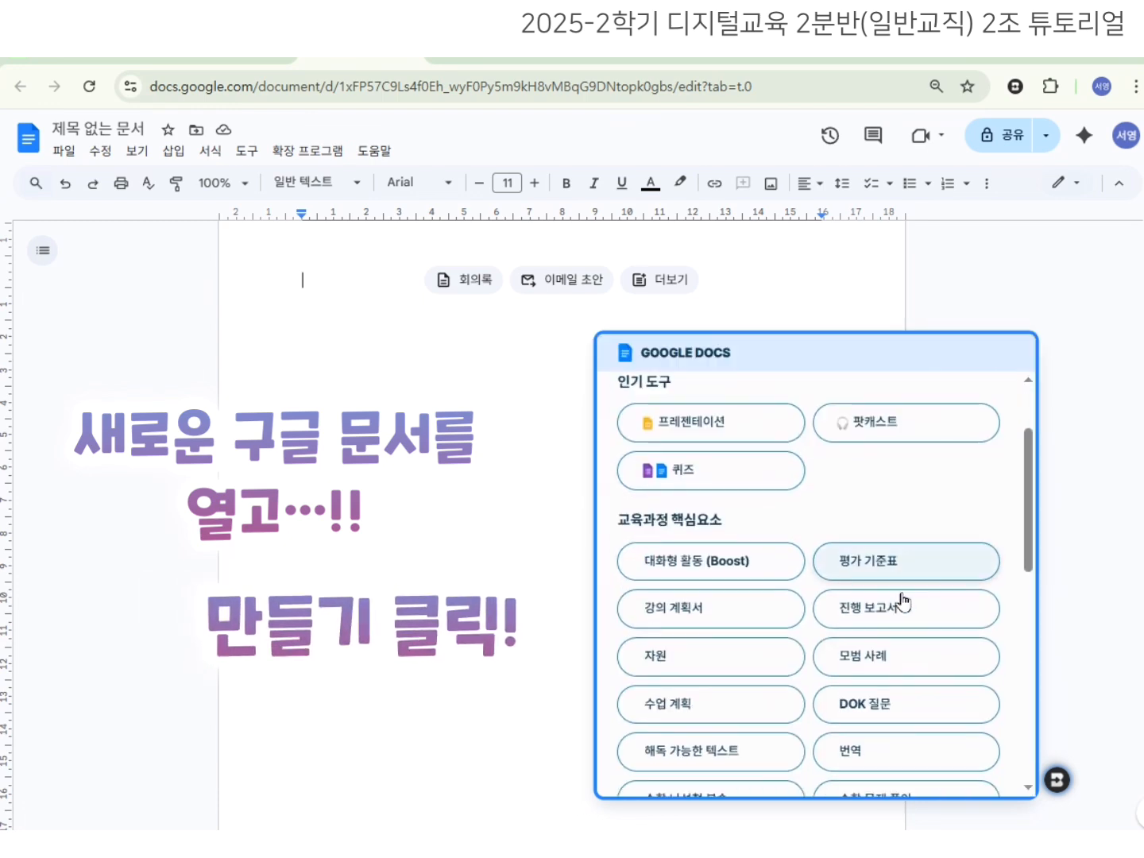
scroll(850, 626, down, 2)
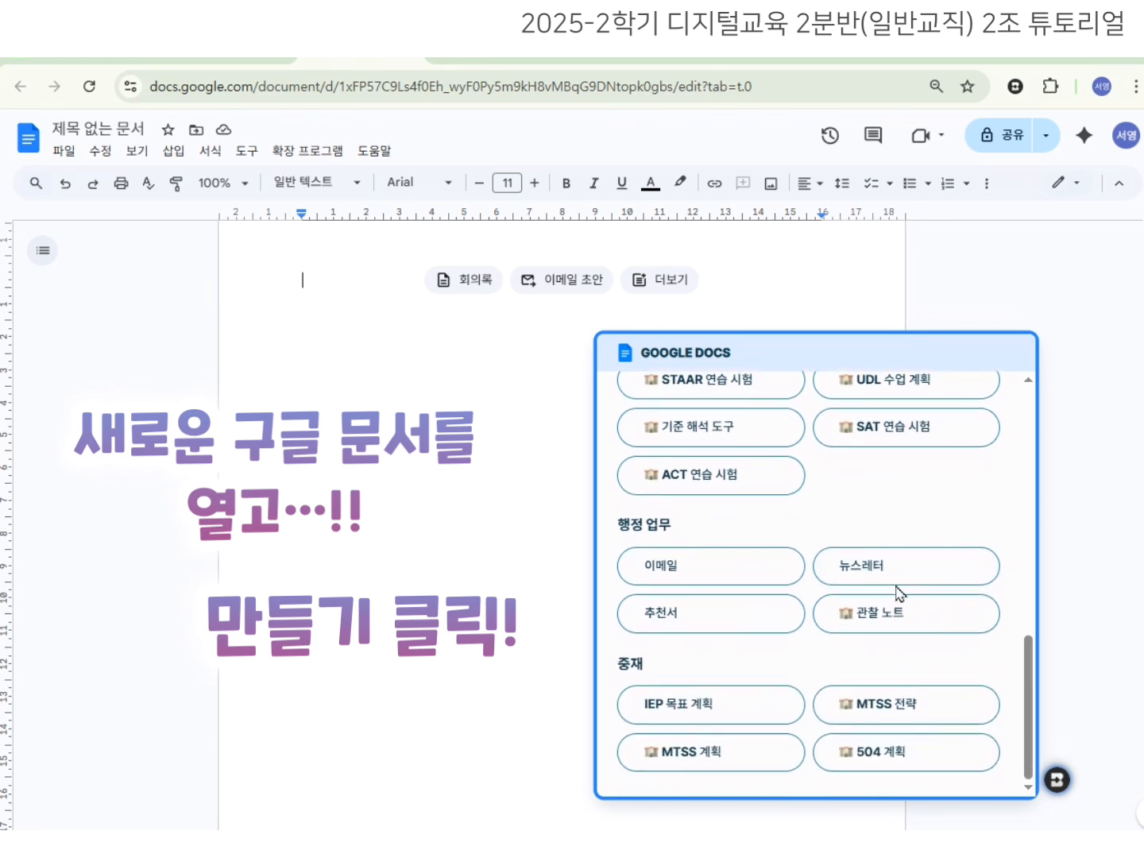
click(719, 568)
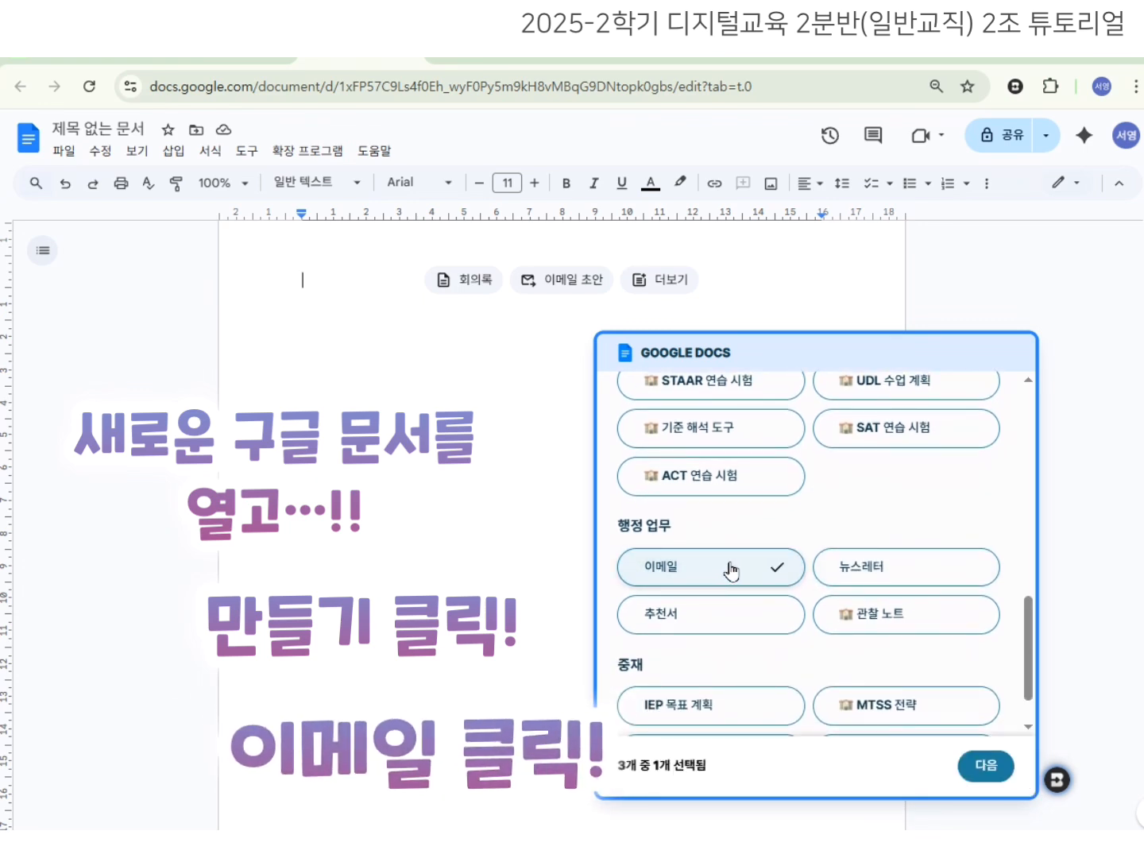
click(980, 769)
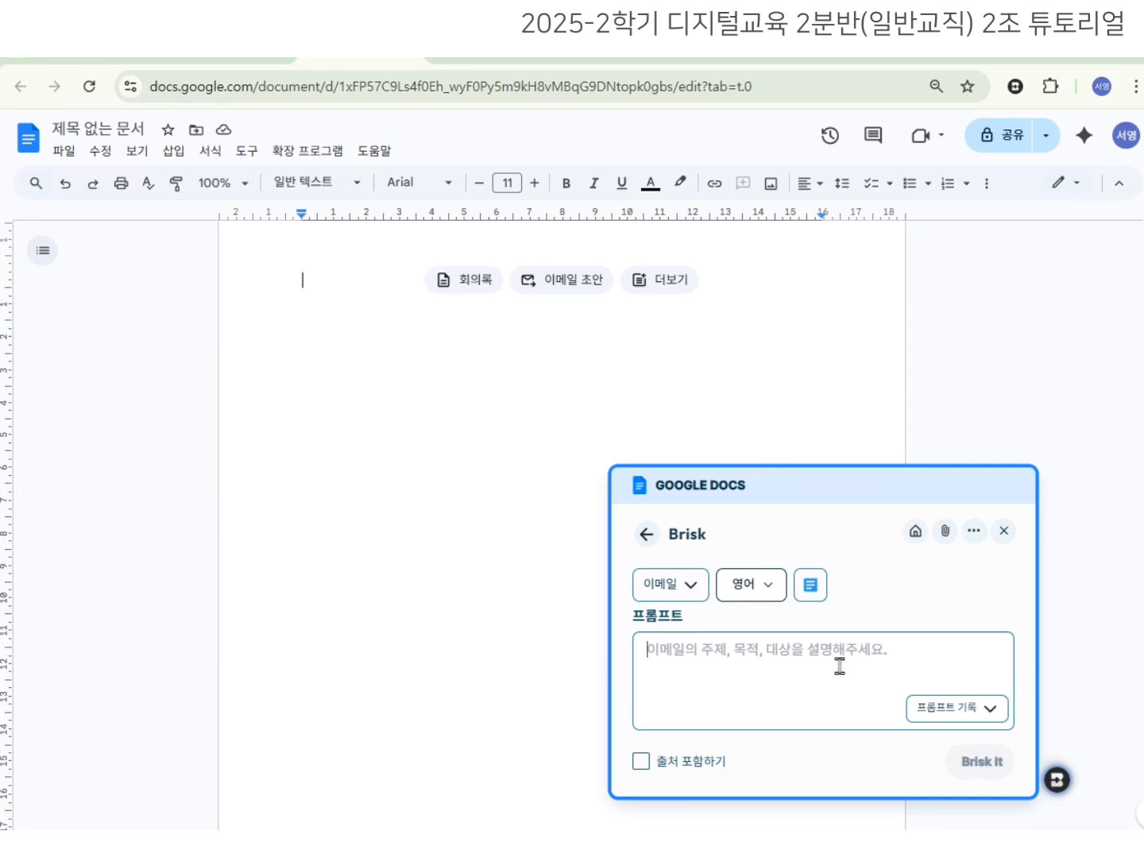
Generate an English parent email about the December 23 field trip from a detailed prompt.
text(대상: 학부모/)
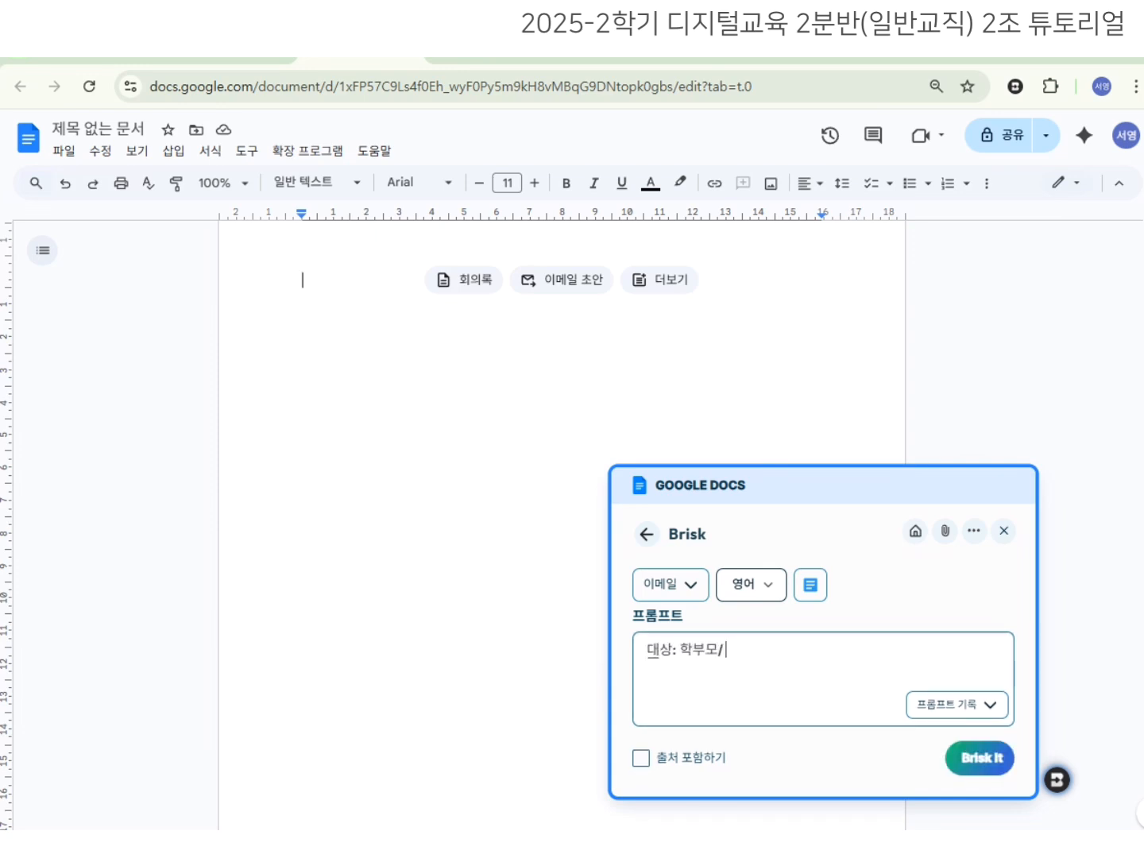
text( 용건: 12월 23일 체험학습/)
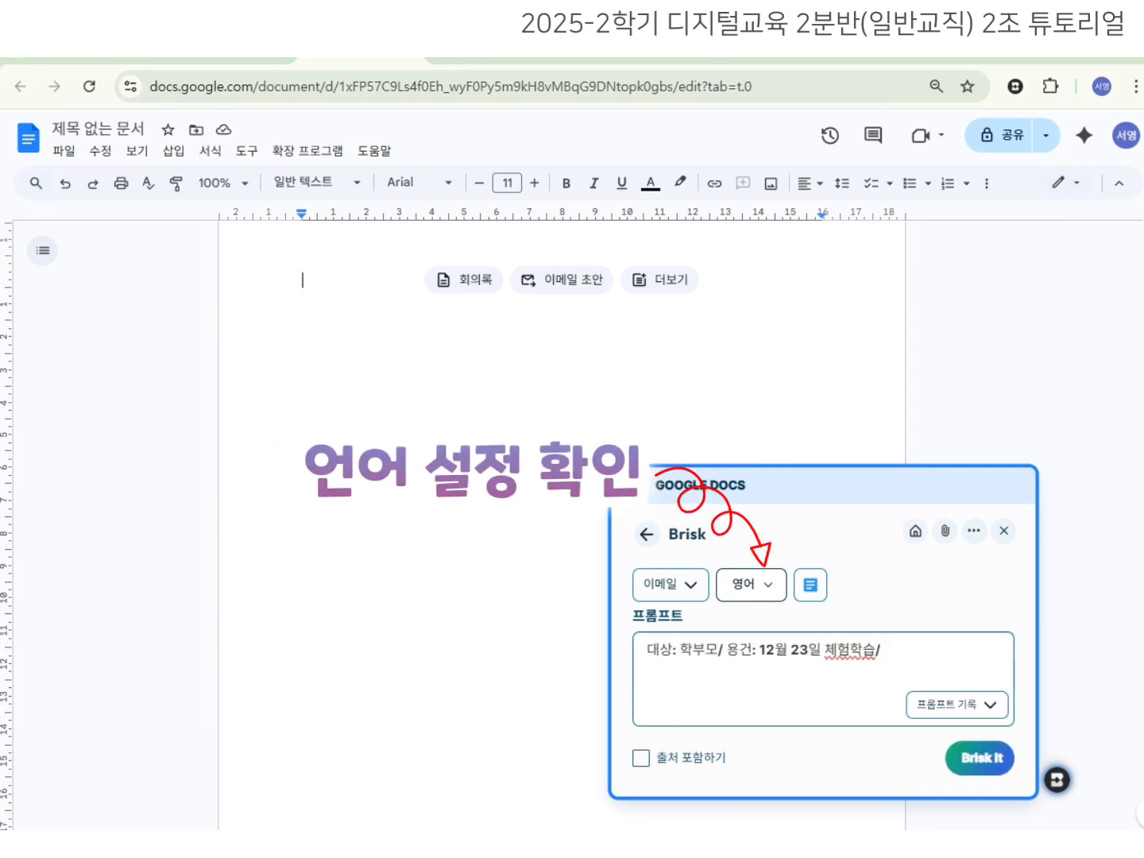
text( 도입부에는 계절감에 맞는 가볍고 온화한 인사말 포함/)
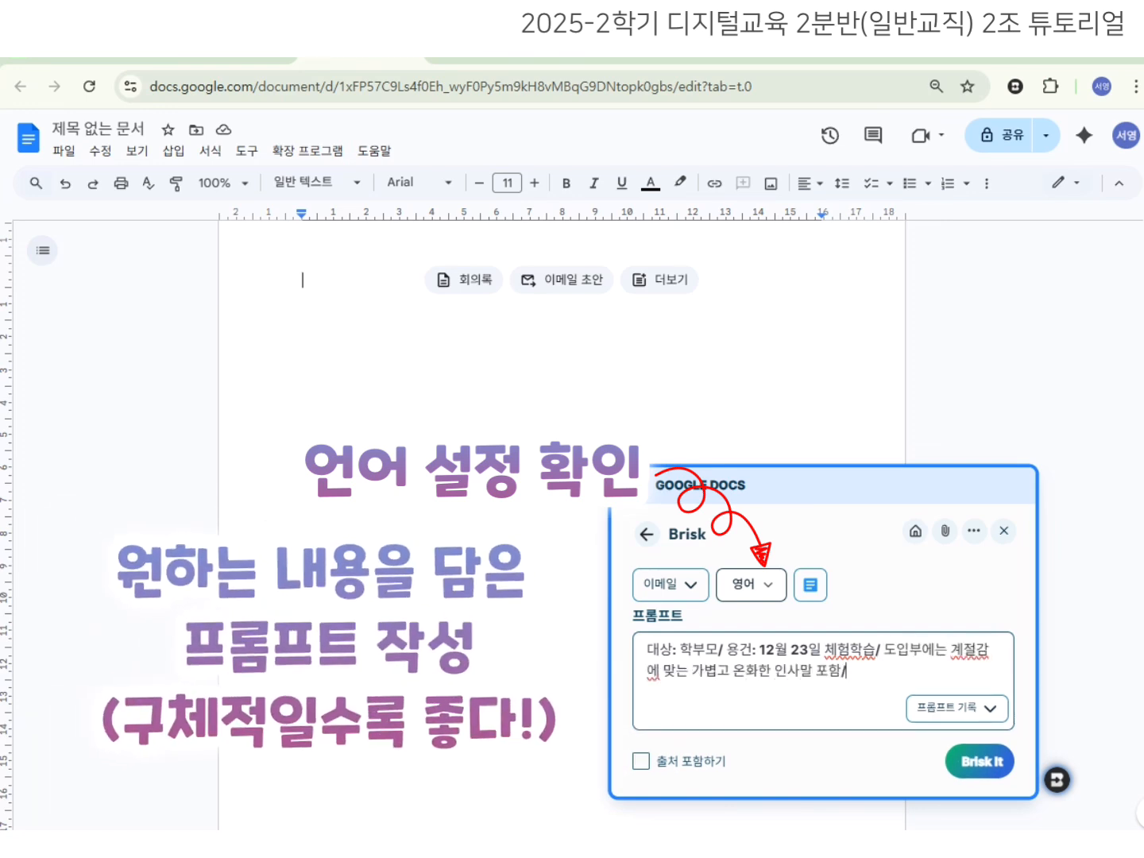
text(넣어야 하는 주요 내용)
text(: 날씨가 추우니 아이들에게 따뜻한 옷을 입힐 것, 아이들이 짐을 잃어버)
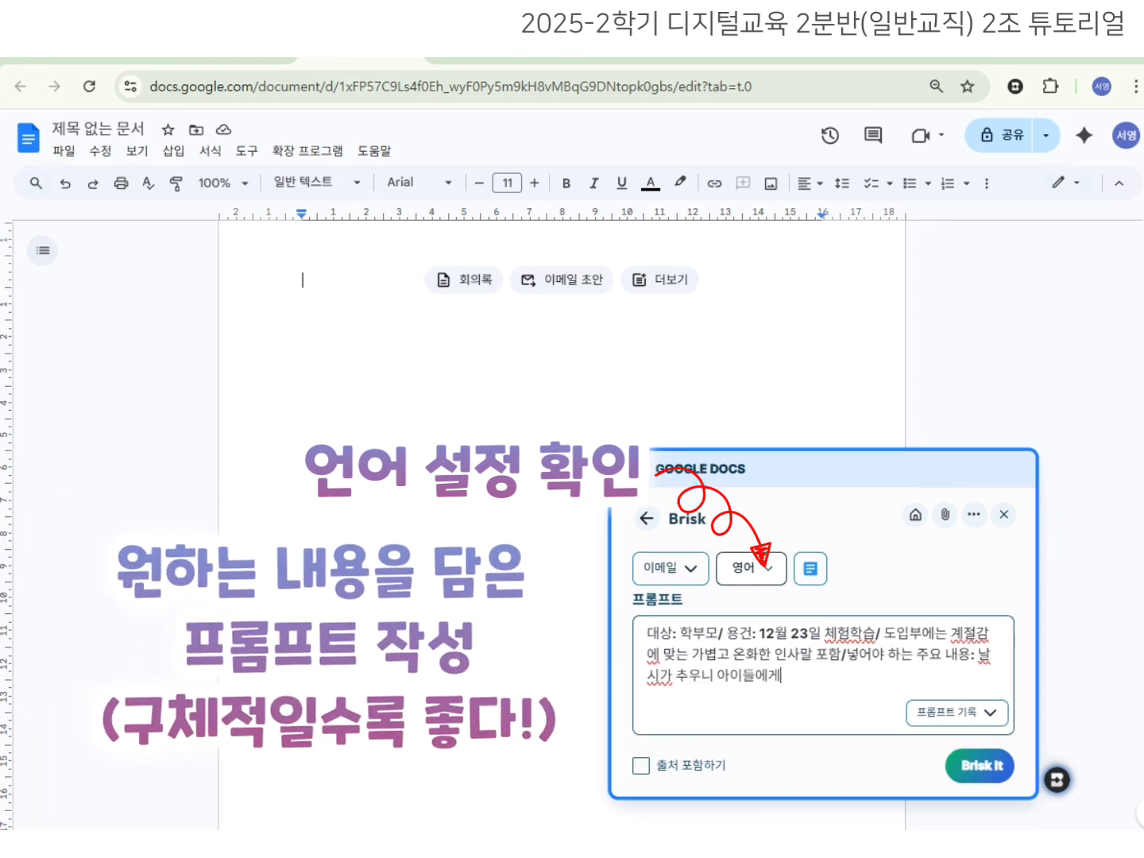
text(리지 않도록 짐을 필요한 것들로만 가볍게 챙기도록 할 것, 간식은 본인 먹)
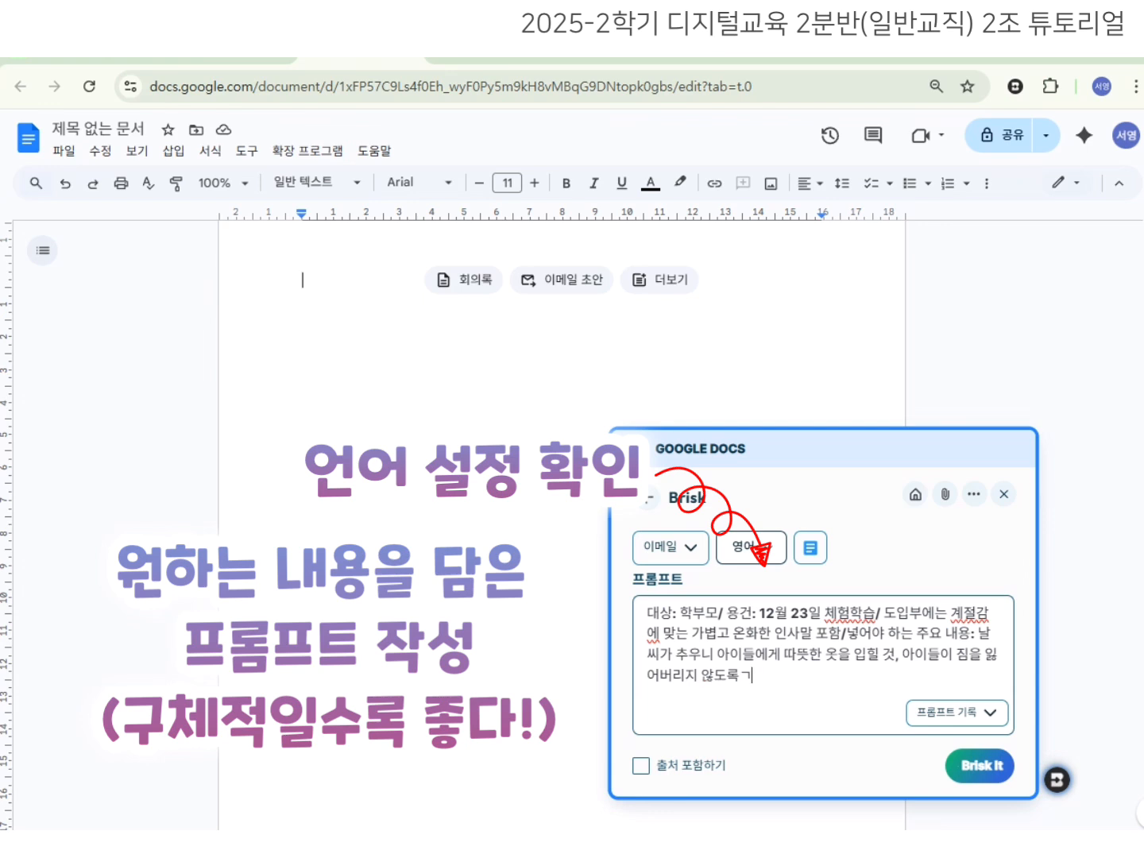
text(을 정도만 챙겨 오도록 할 것)
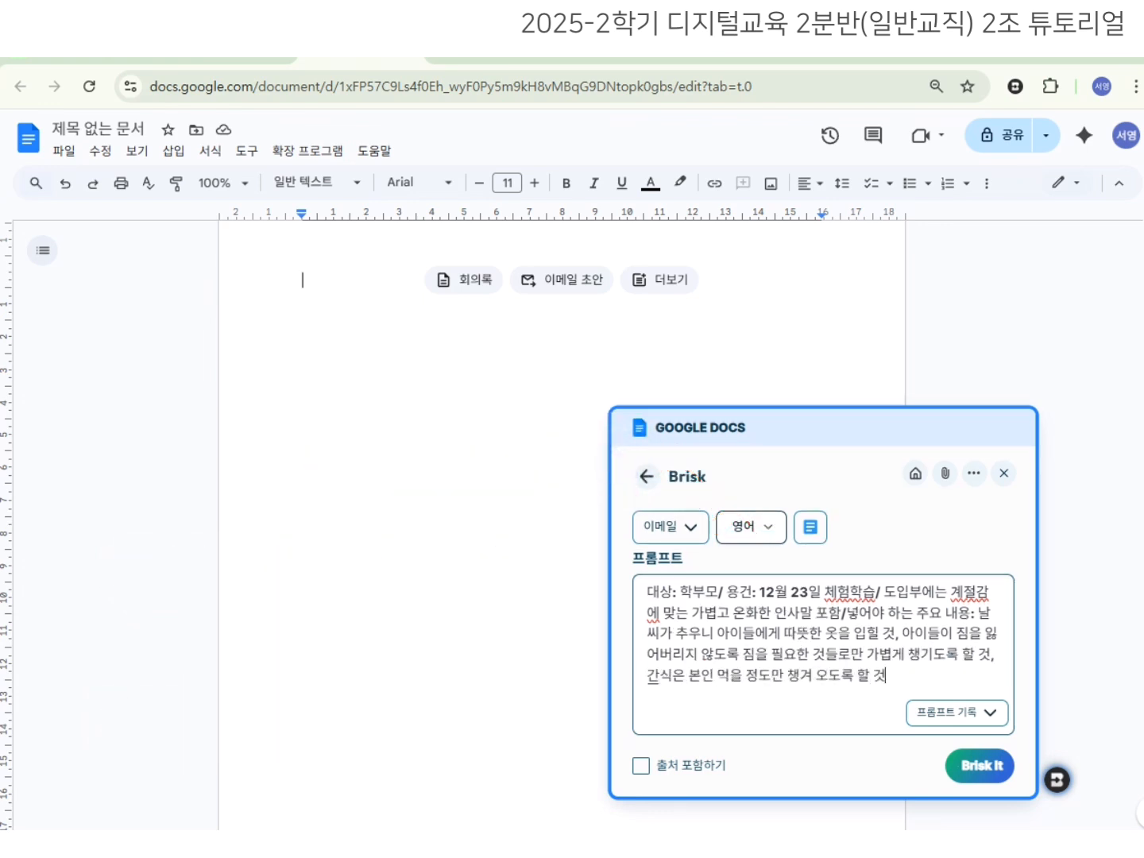
text(, 버스가 당일 오전 9시에 출발하니 오전 8시 40분까지는 학교 운동장에 집결할 것)
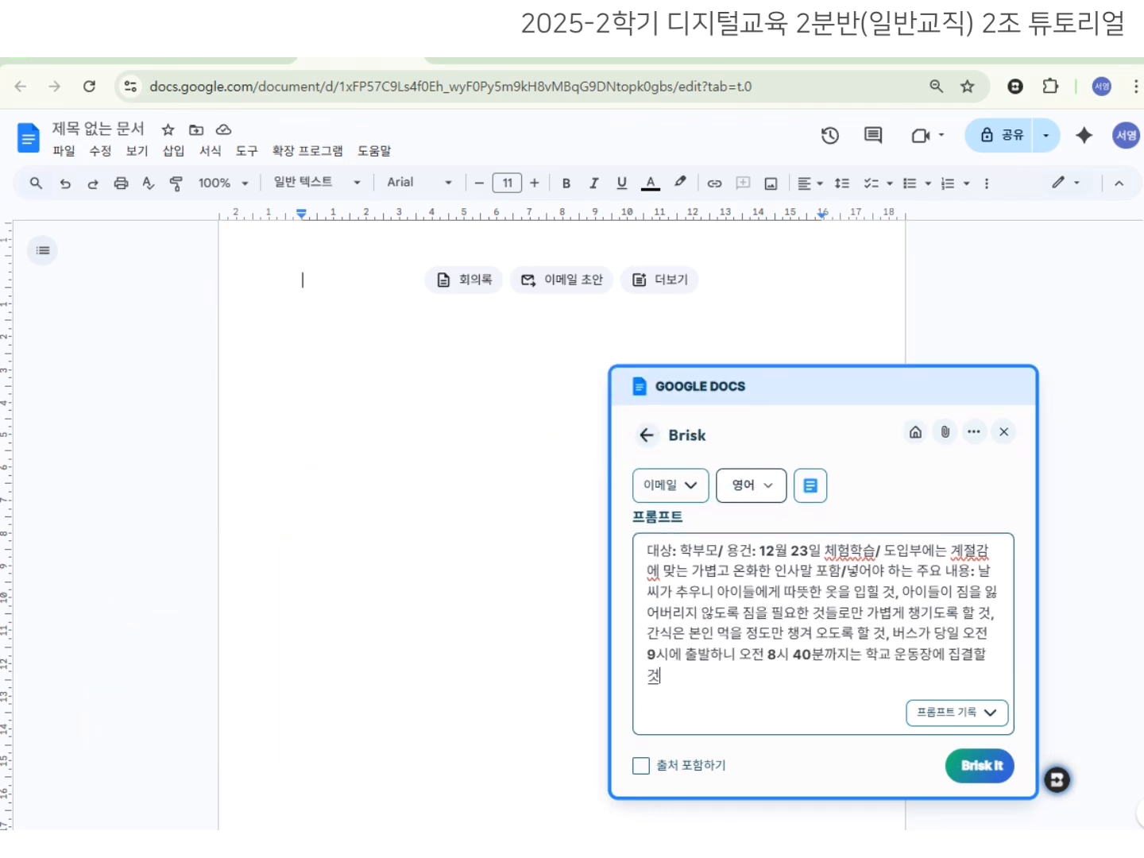
text(, 귀가시간은 17시로 예상됨, 아이들 편에 보낼 여)
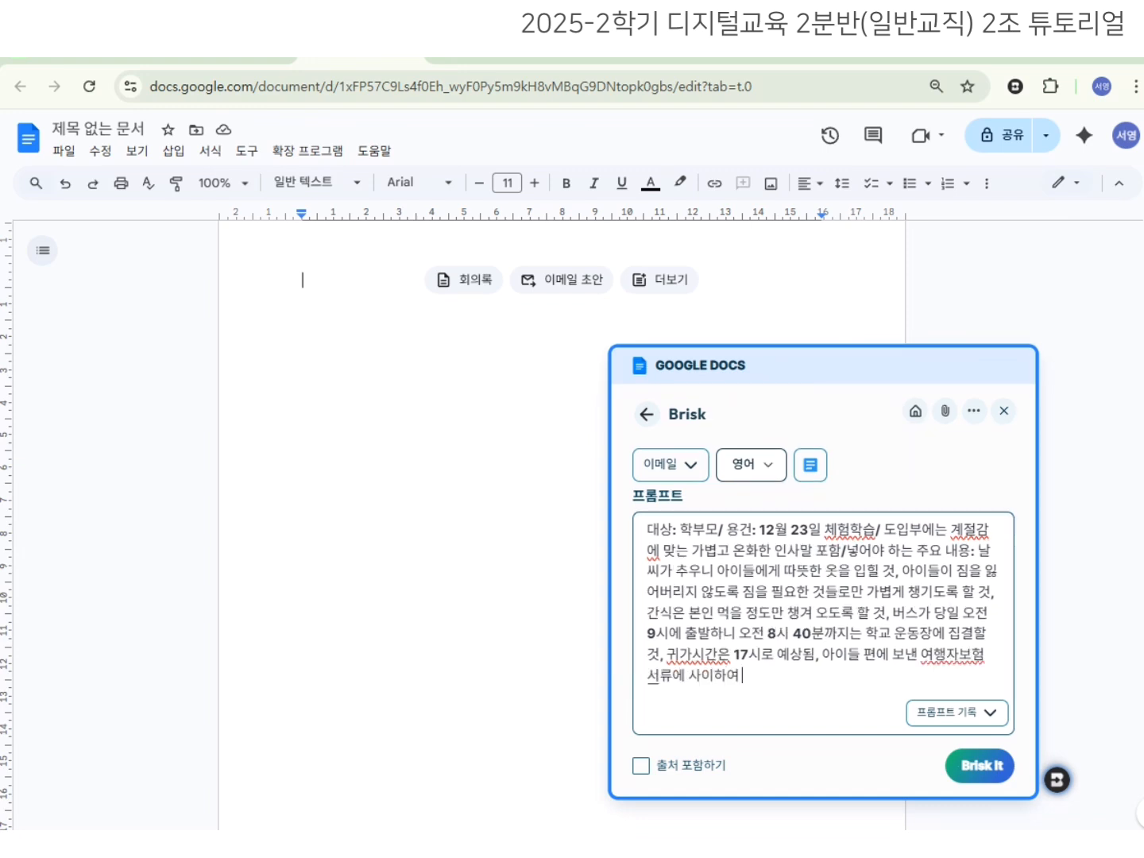
text(행자보험 서류에 사인하여 내일까지 아이들 편으로 돌려보내줄 것/예의 바른 마무리 인사를 끝부분에 포함해줘.)
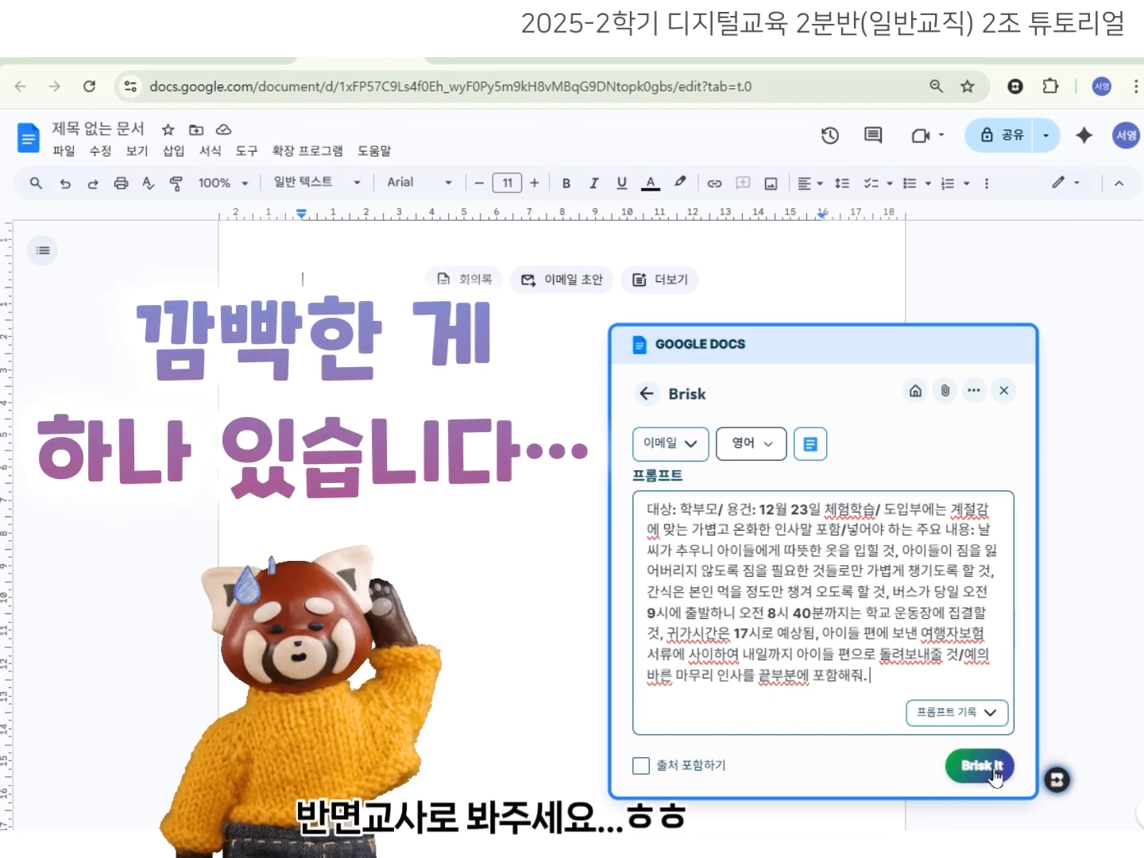
click(985, 835)
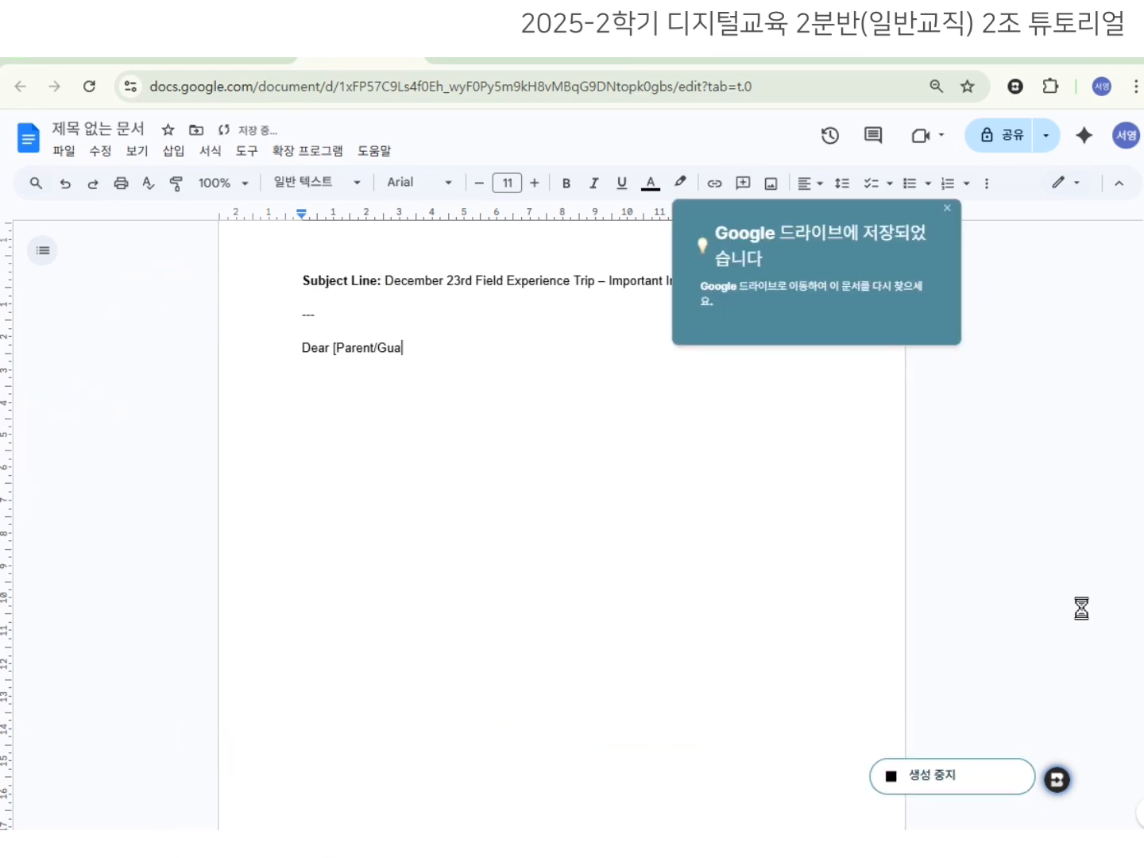
Append a Korean translation of the email via 번역 › 한국어로, then close Brisk.
click(948, 209)
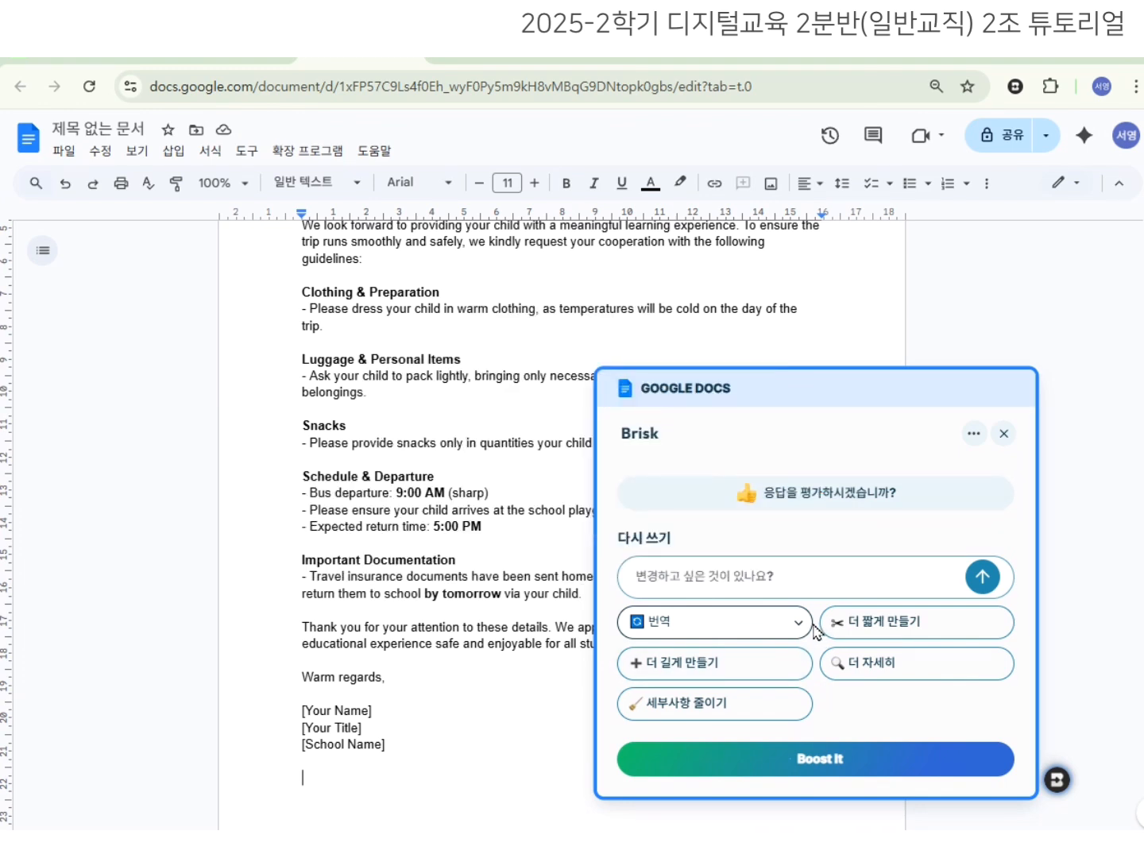
click(803, 623)
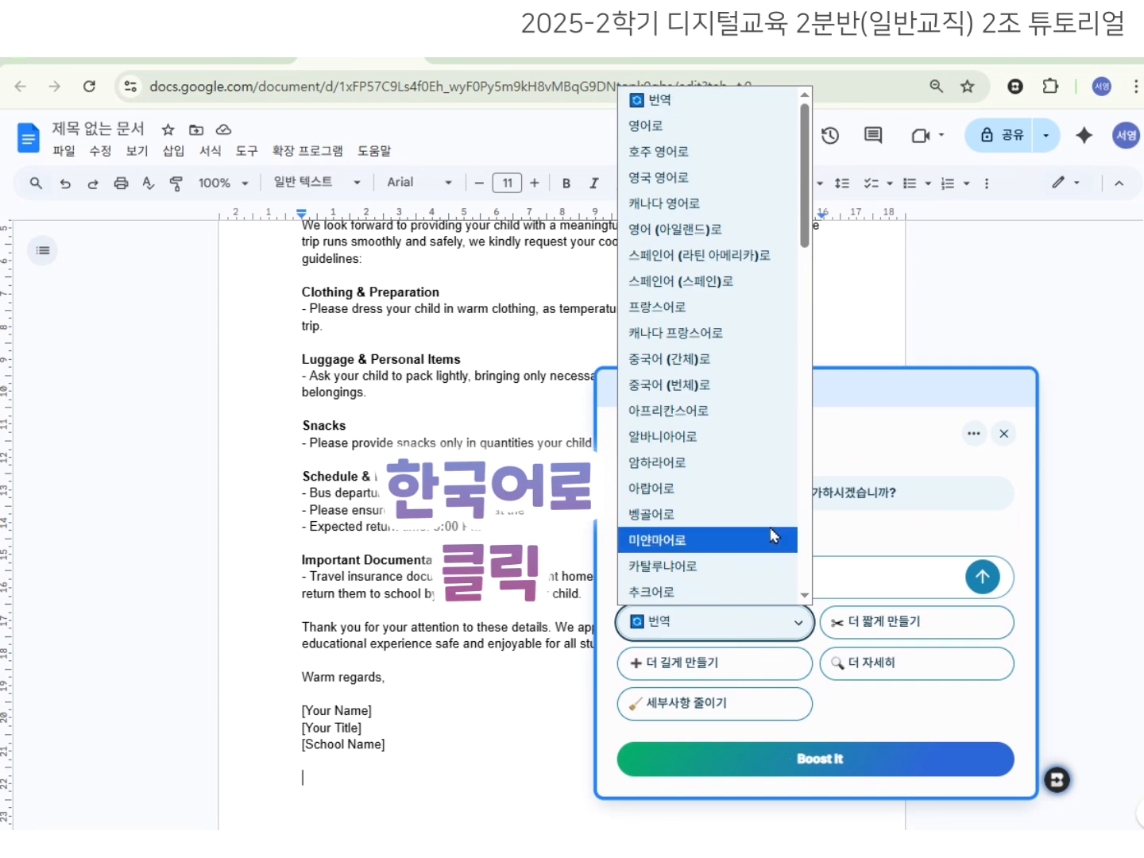
scroll(791, 514, down, 1)
scroll(790, 511, down, 7)
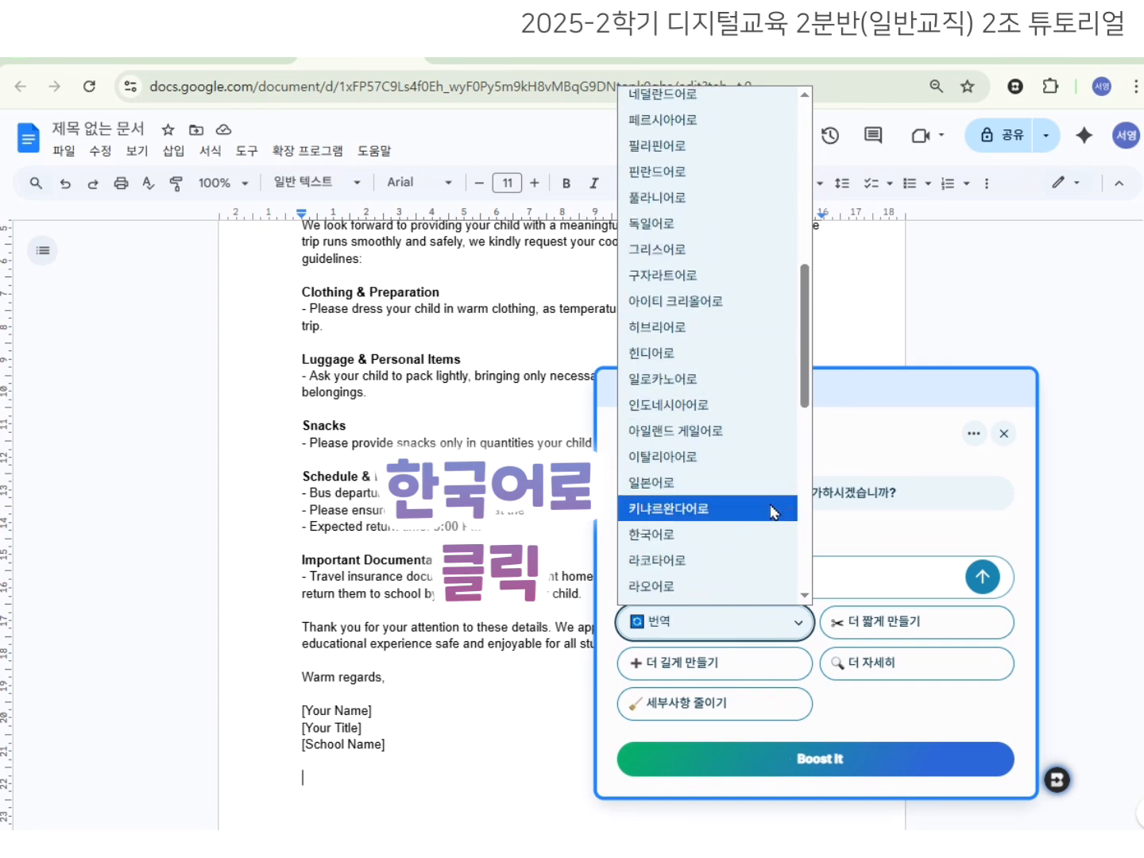
click(660, 347)
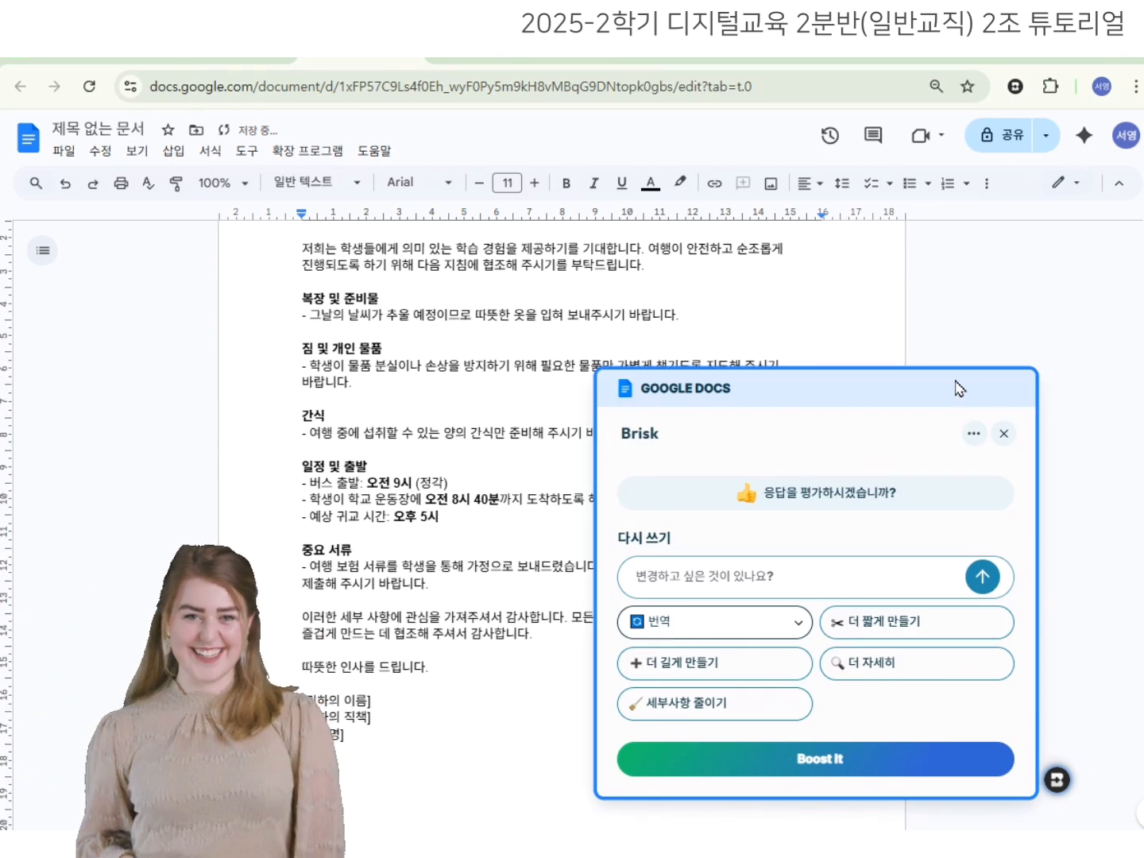
drag(958, 389, 1136, 340)
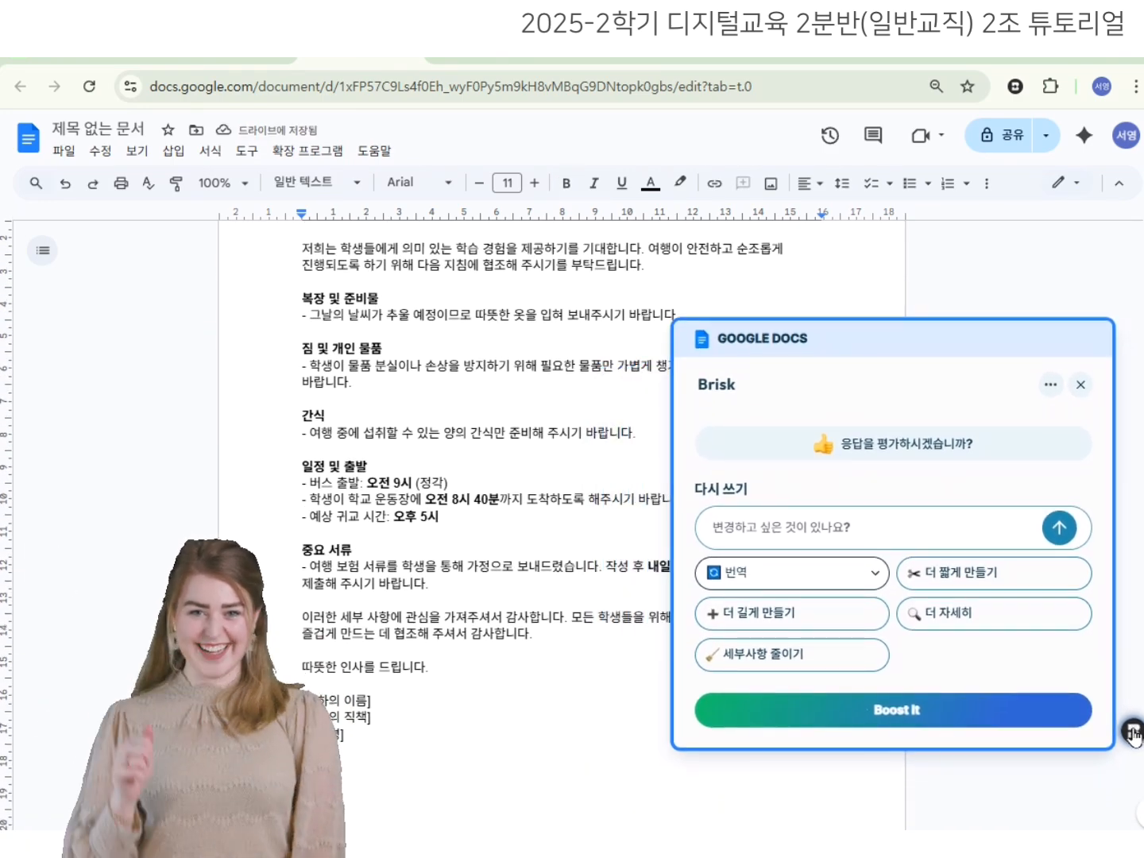
click(1081, 384)
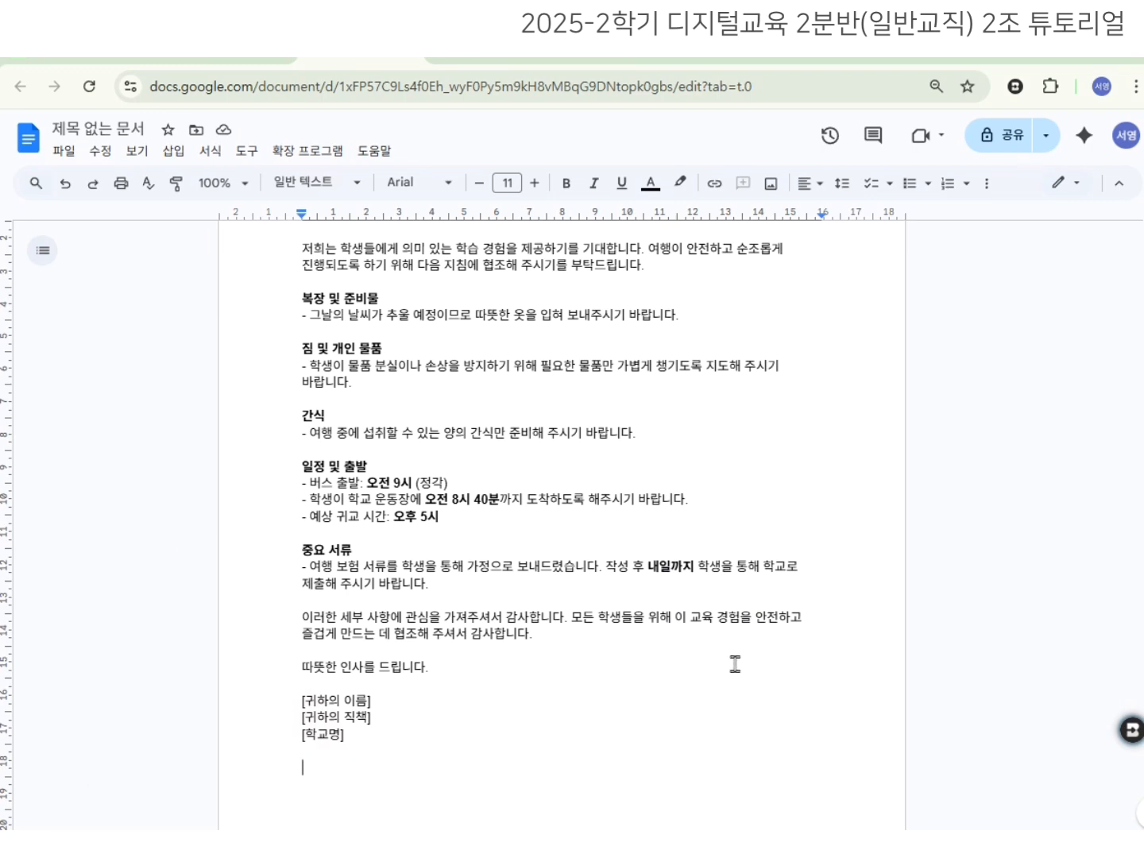
Add a line break below [School Name] to push the Korean email onto page 2.
scroll(735, 665, up, 5)
click(380, 278)
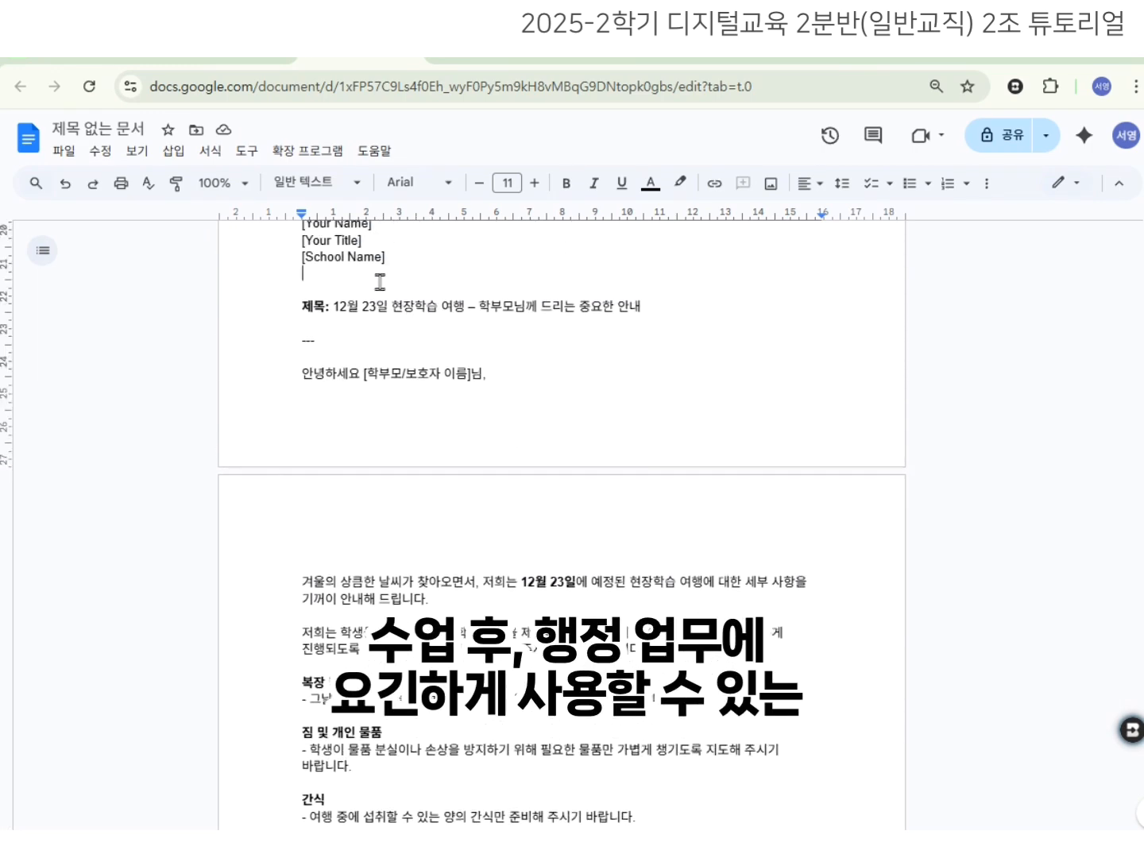
key(Return)
key(Return)
key(Return)
key(Return)
key(Return)
scroll(445, 357, down, 3)
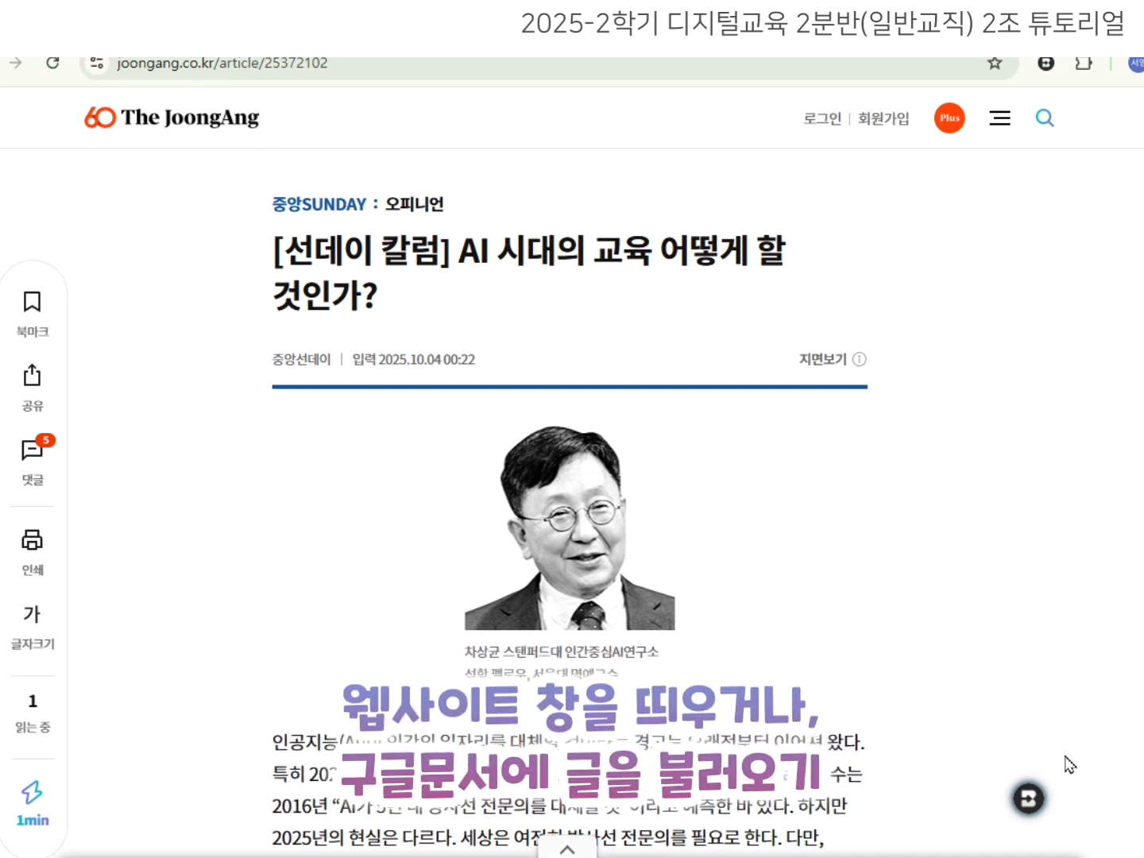
Open Brisk's 레벨 변경 tool on the JoongAng column, which rates it at 대학 level.
click(1030, 799)
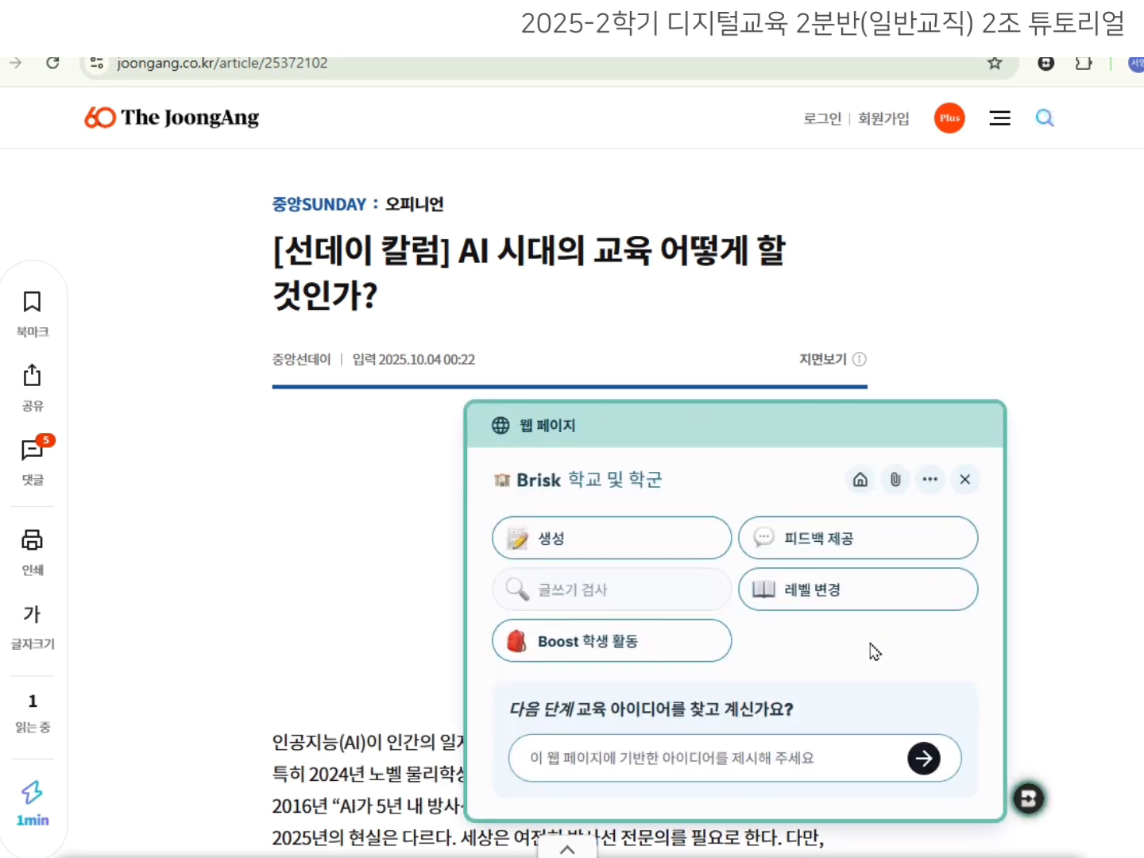
click(855, 597)
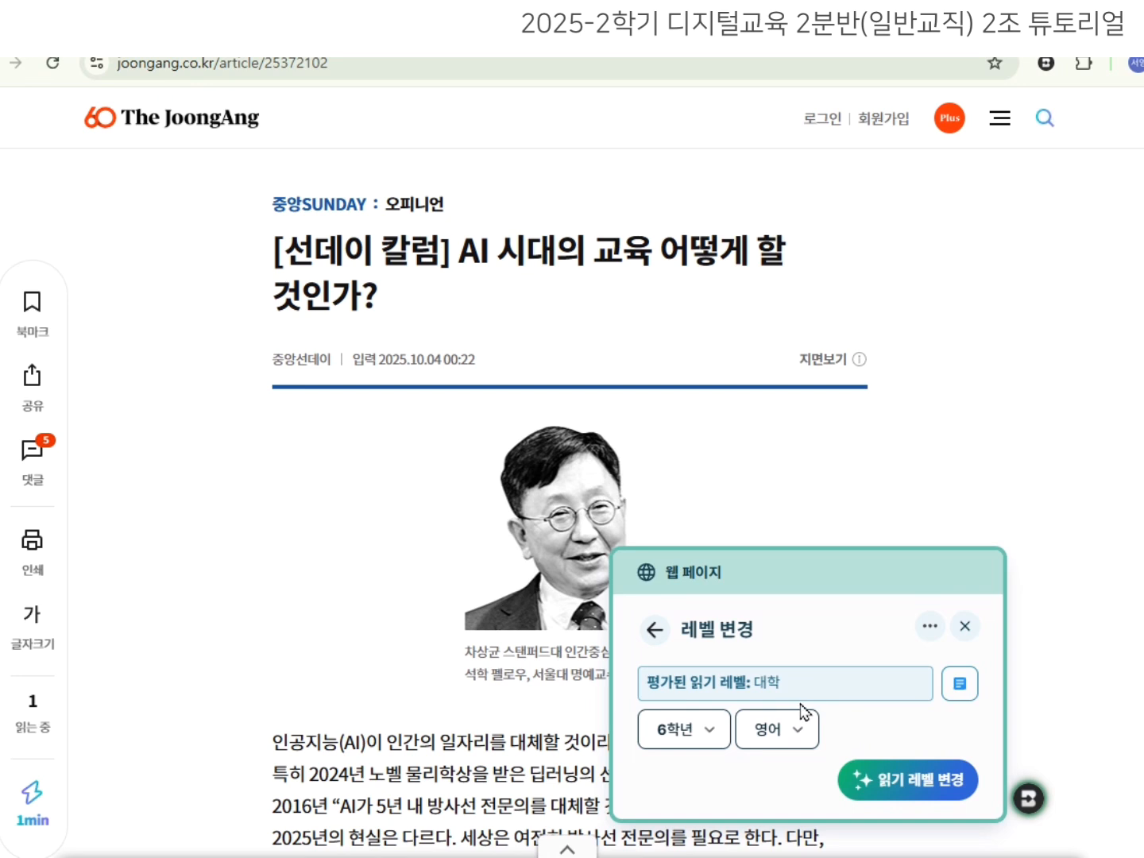
Change the target grade level from 6학년 to 5학년.
click(720, 741)
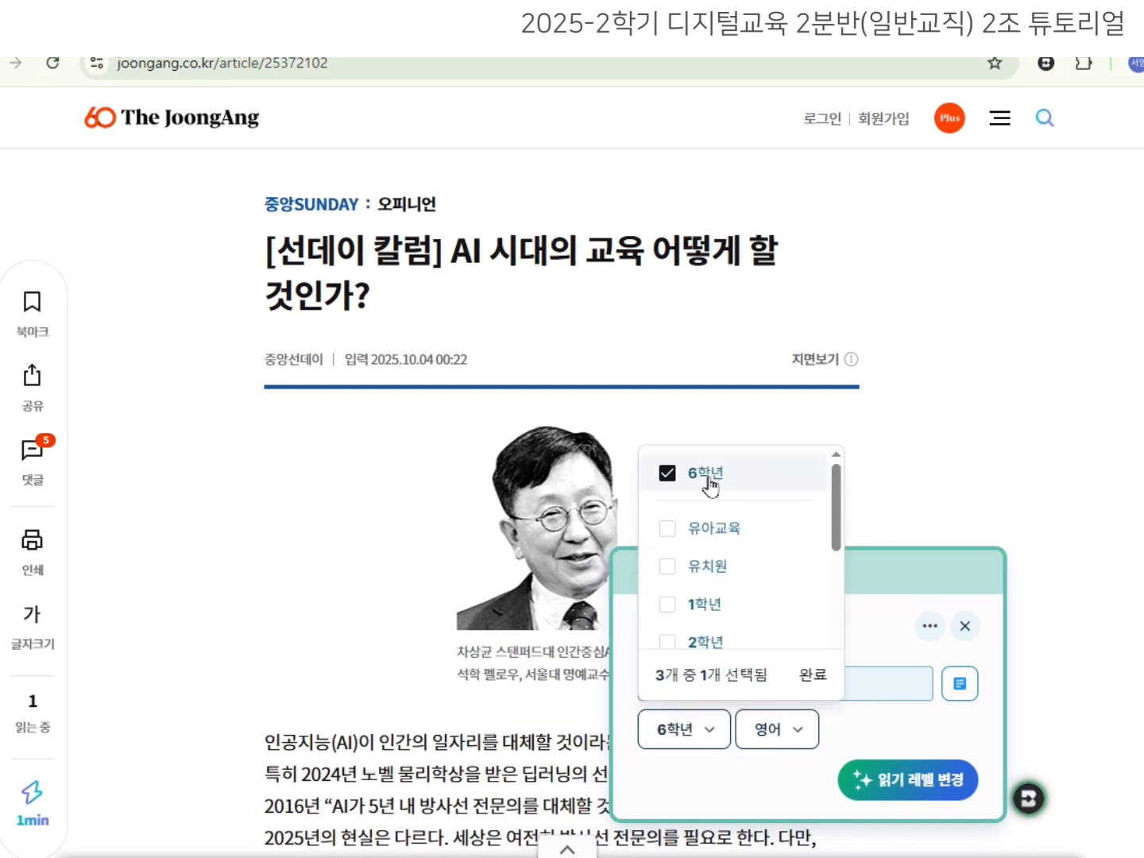
click(668, 479)
scroll(730, 532, down, 3)
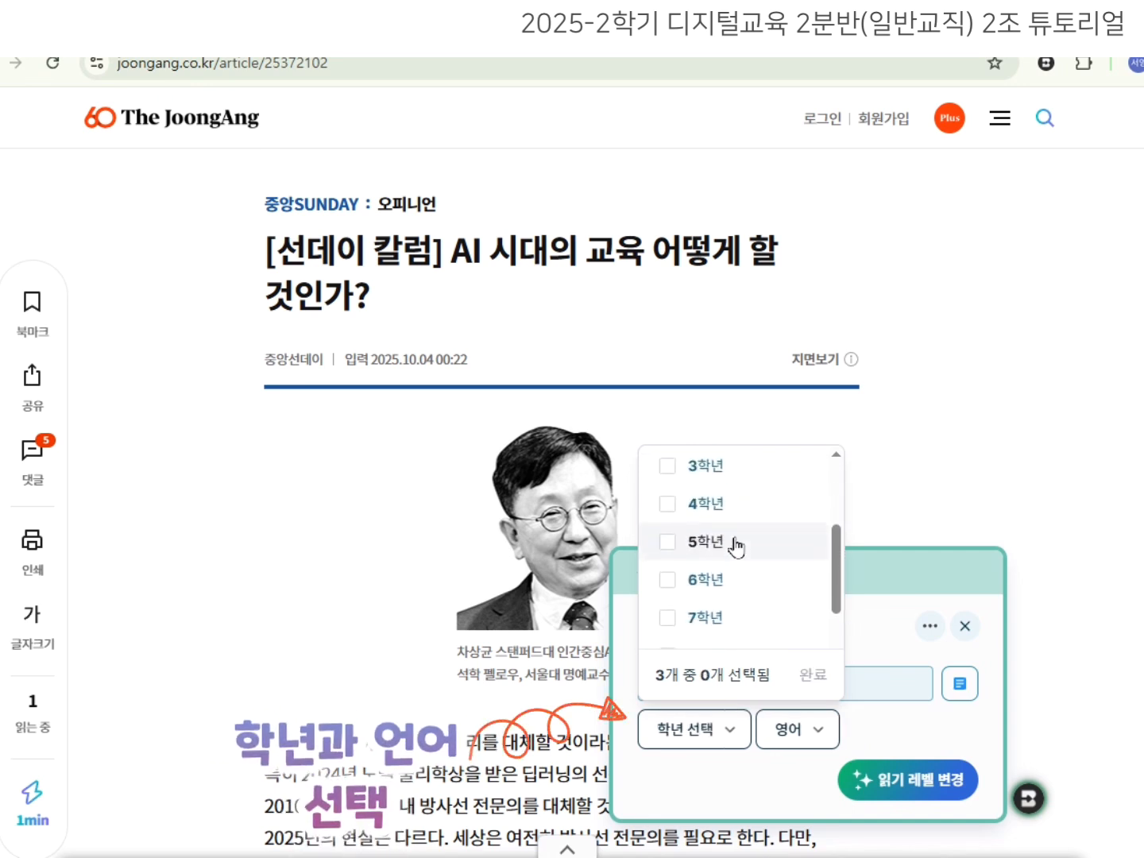
click(669, 503)
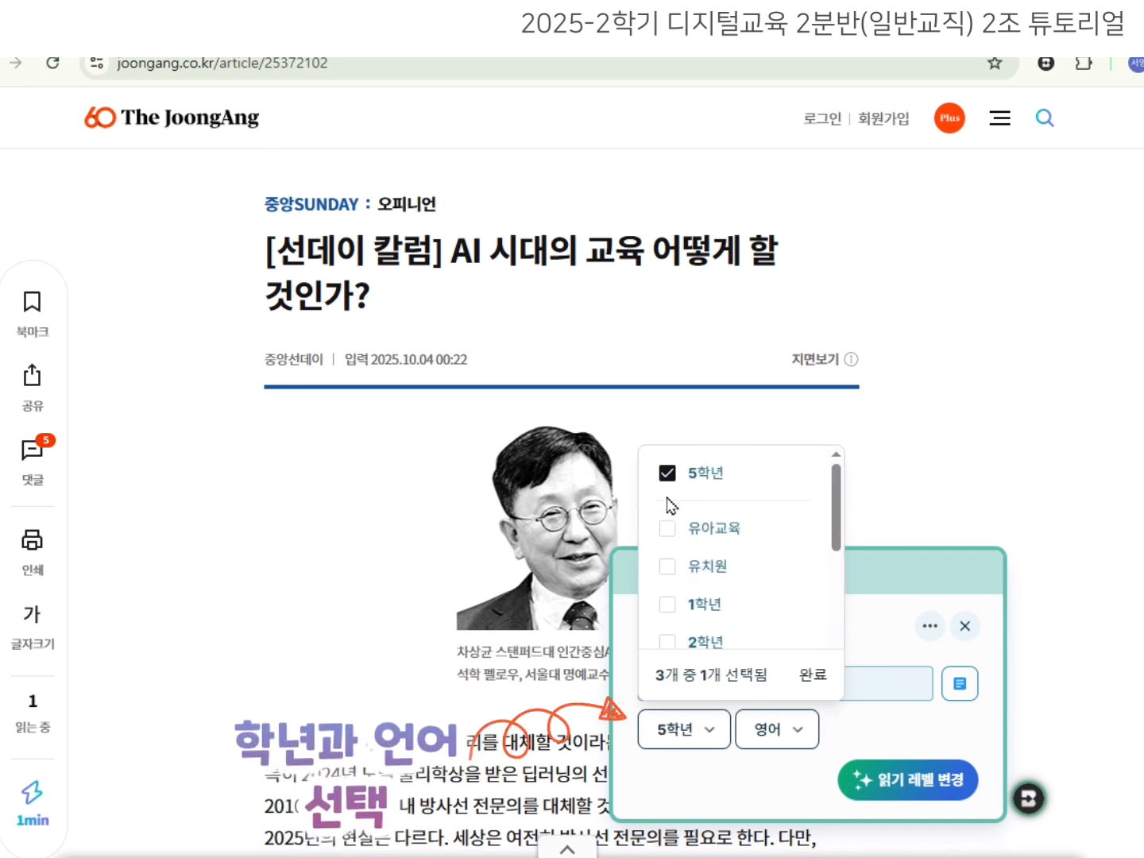
click(709, 737)
Switch the output language from 영어 to 한국어 and check the output format options.
click(799, 746)
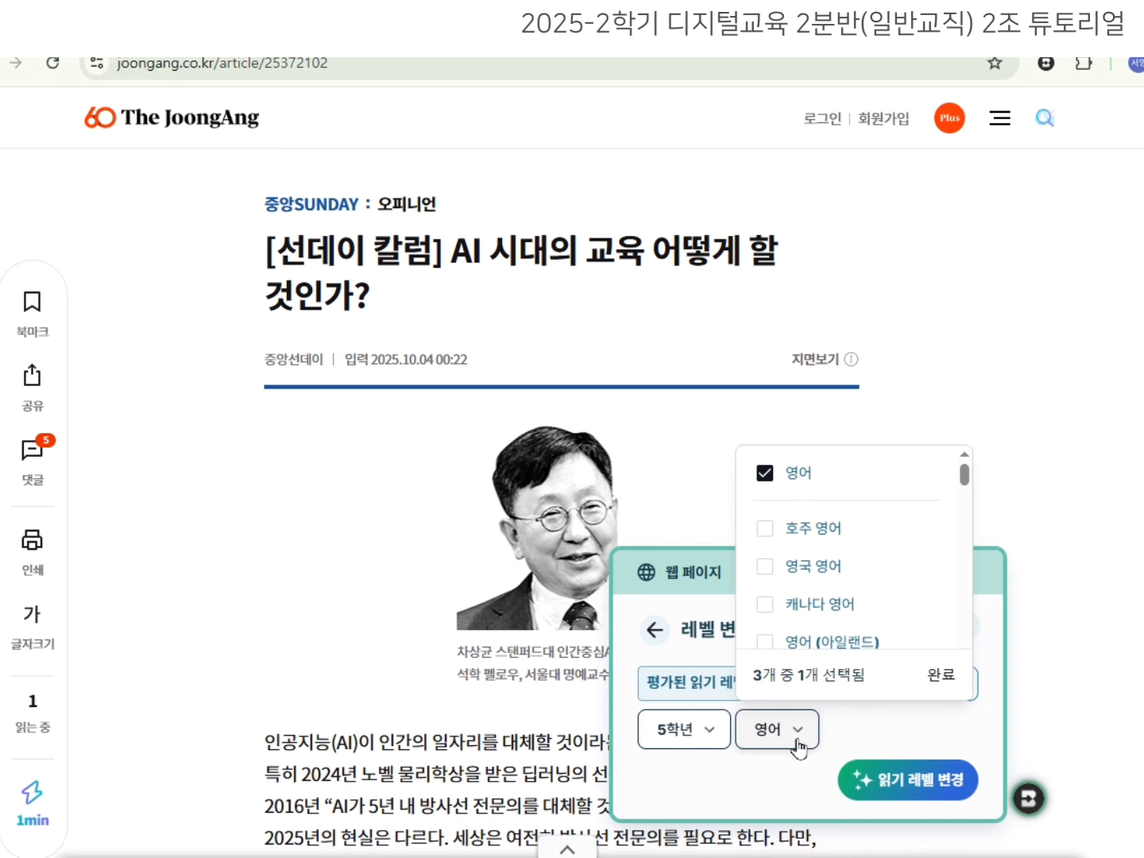
click(795, 473)
scroll(870, 588, down, 3)
scroll(869, 588, down, 10)
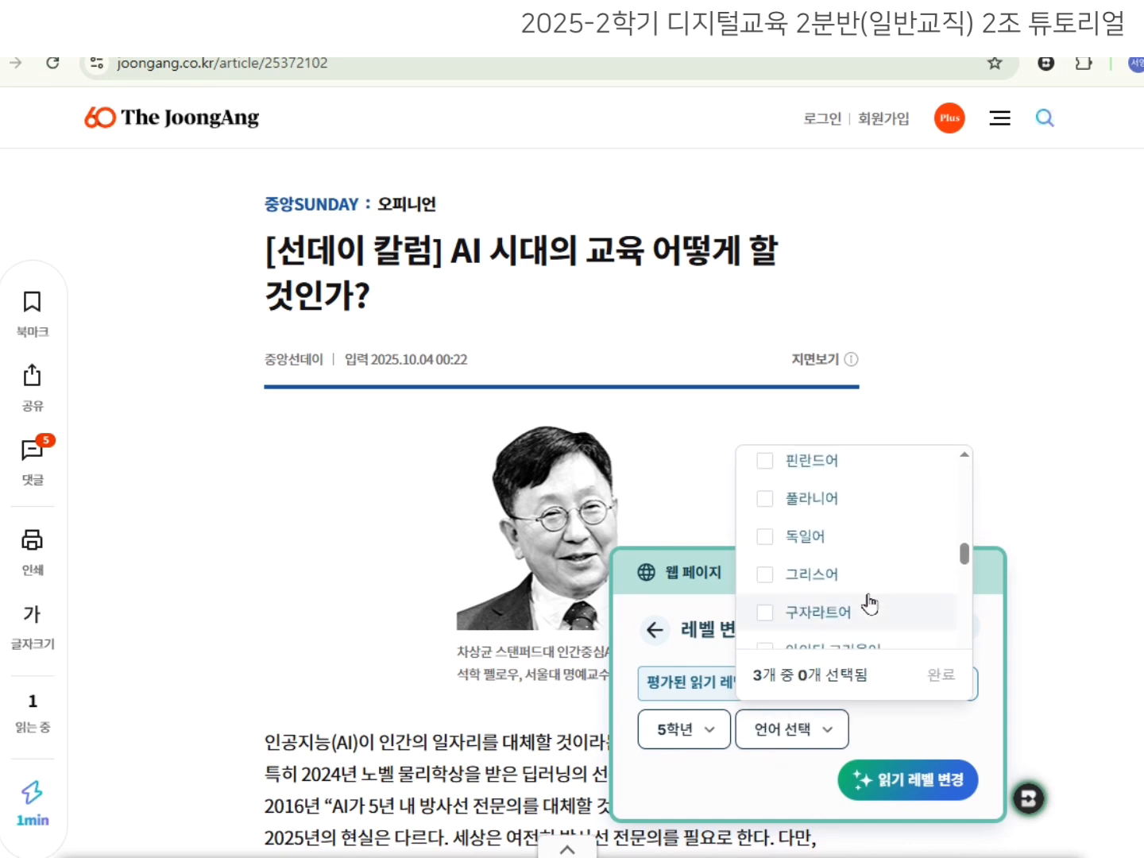
click(867, 581)
click(933, 675)
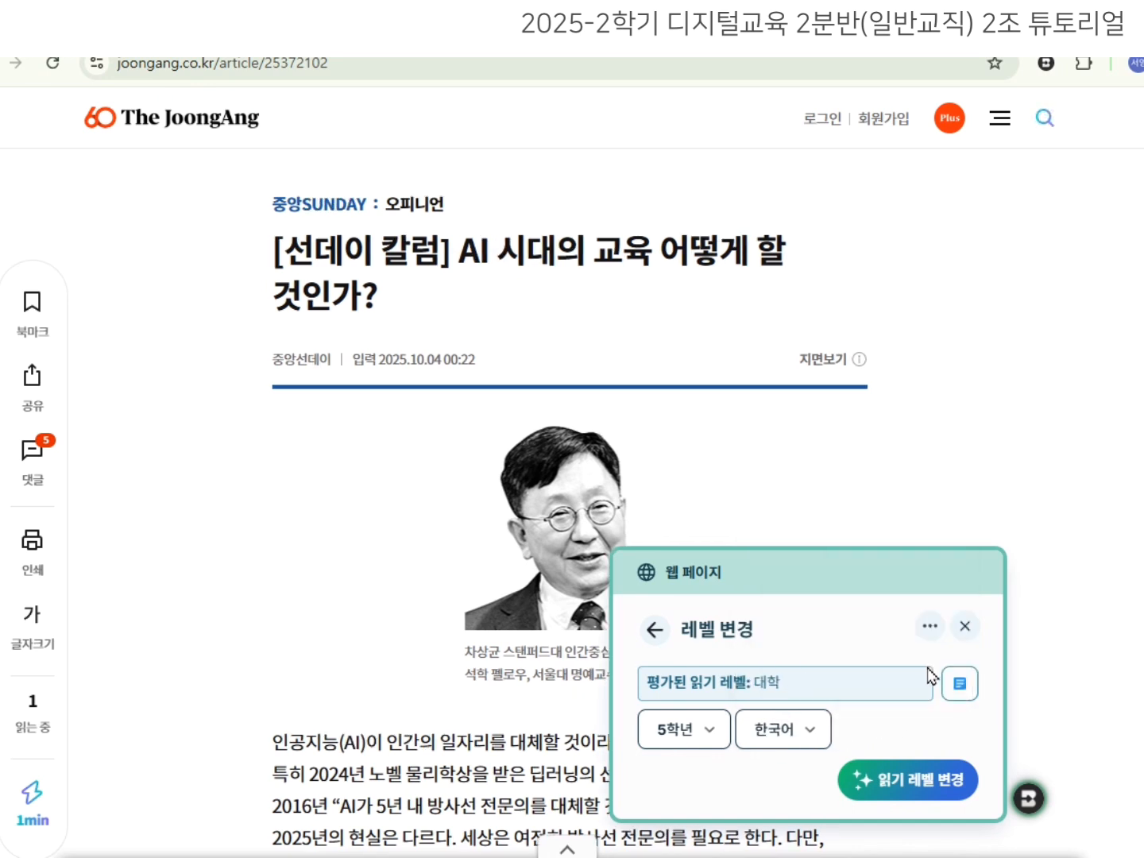
click(967, 688)
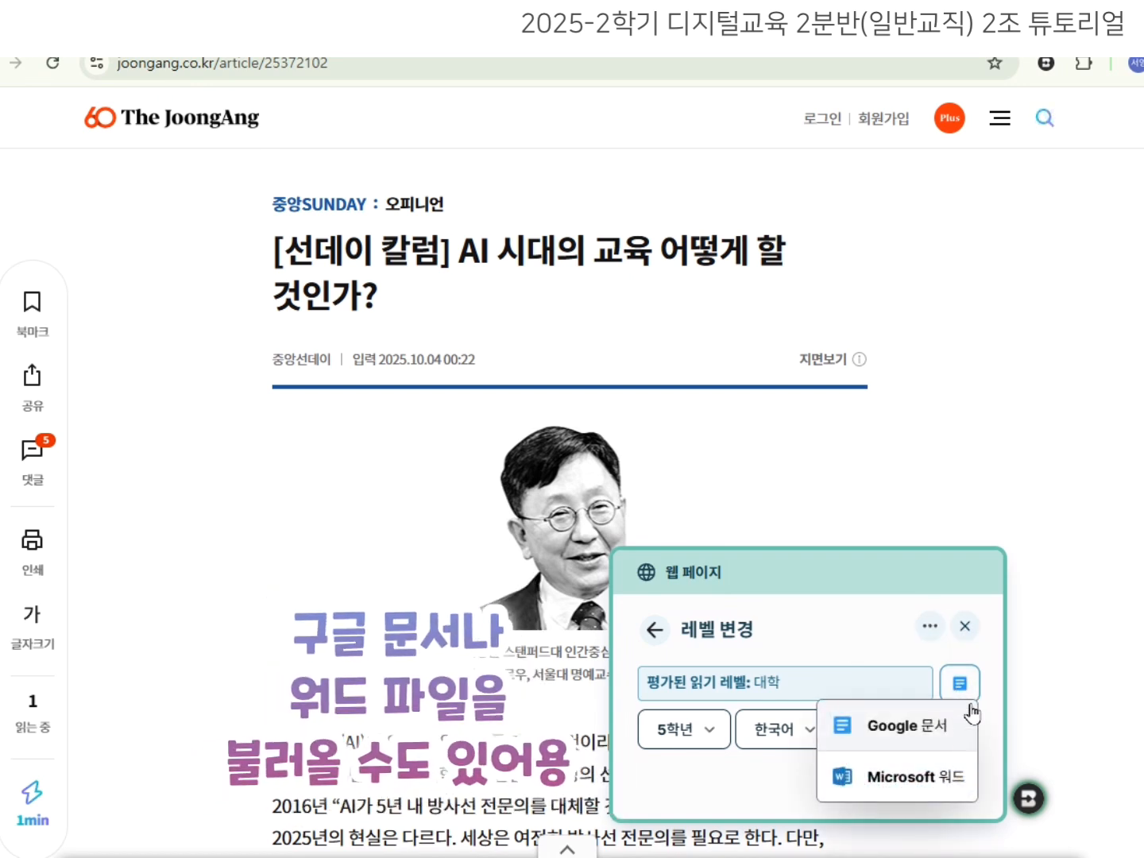
click(960, 688)
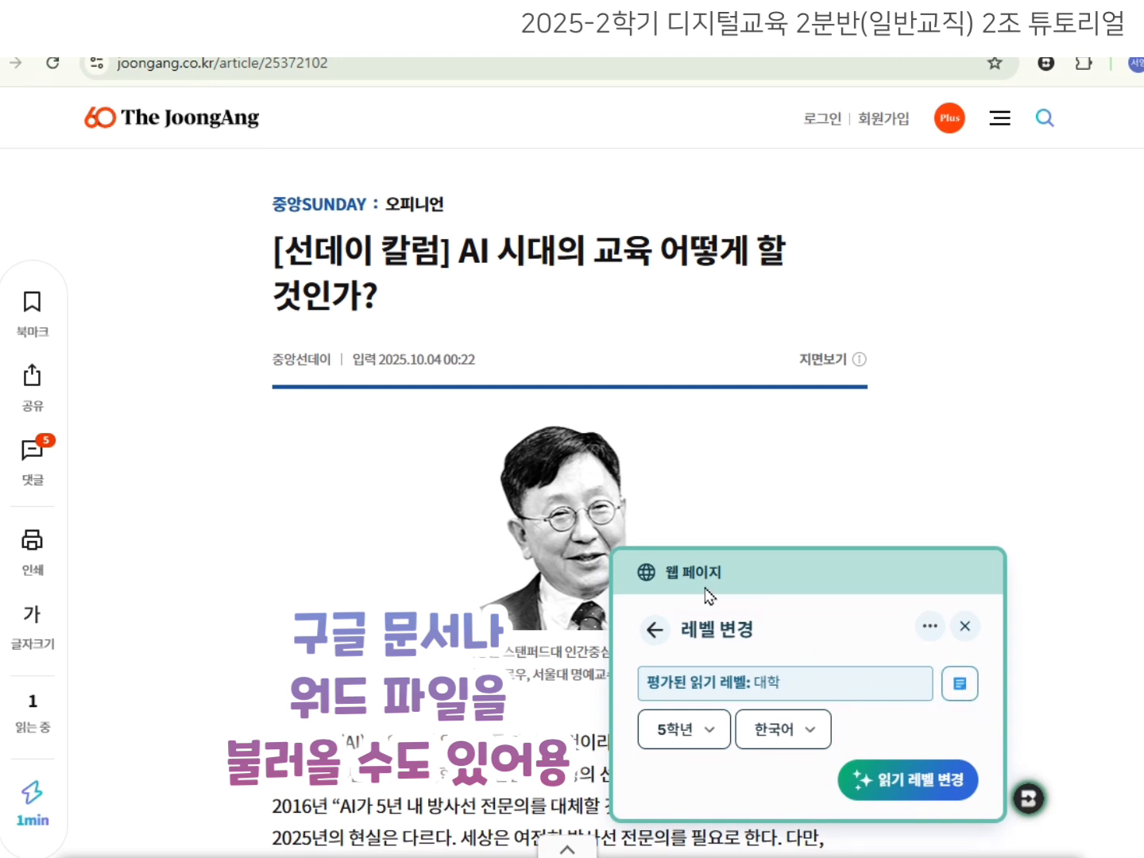
Create the grade 5 Korean version of the column in a new Doc and close Brisk.
click(902, 781)
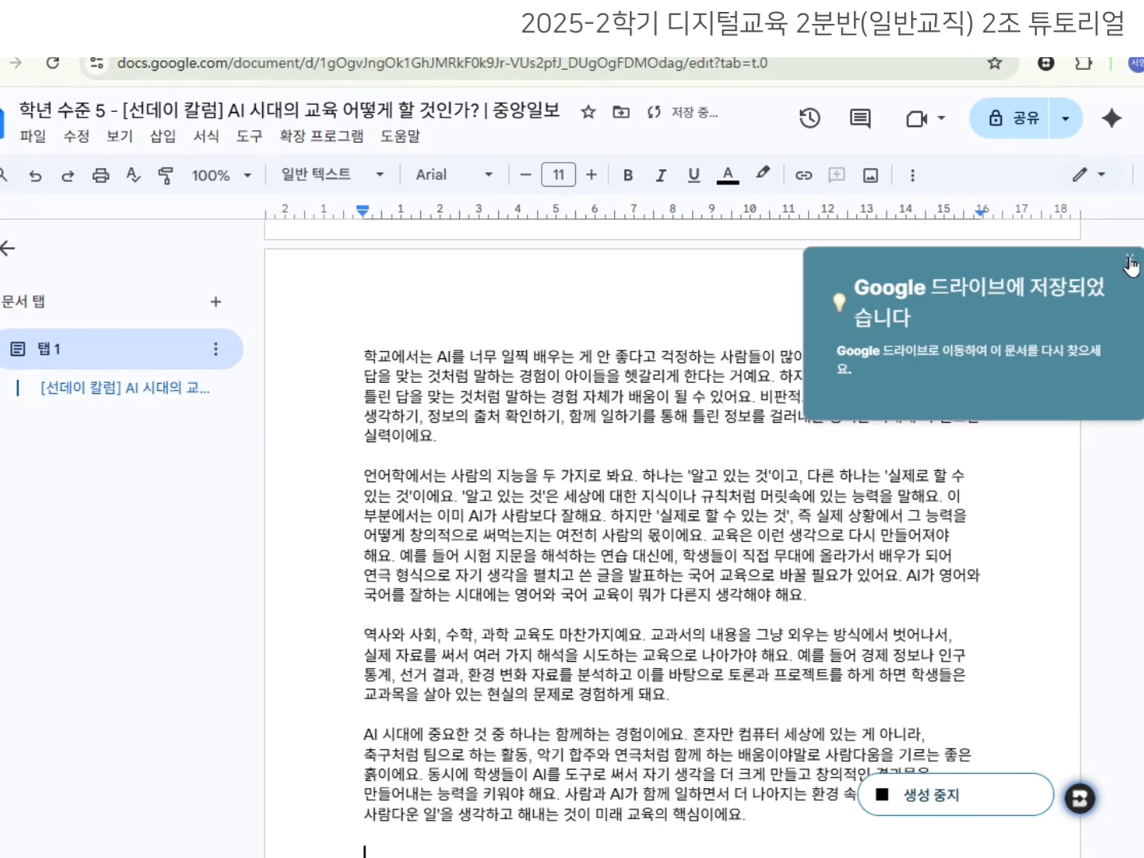
click(1129, 260)
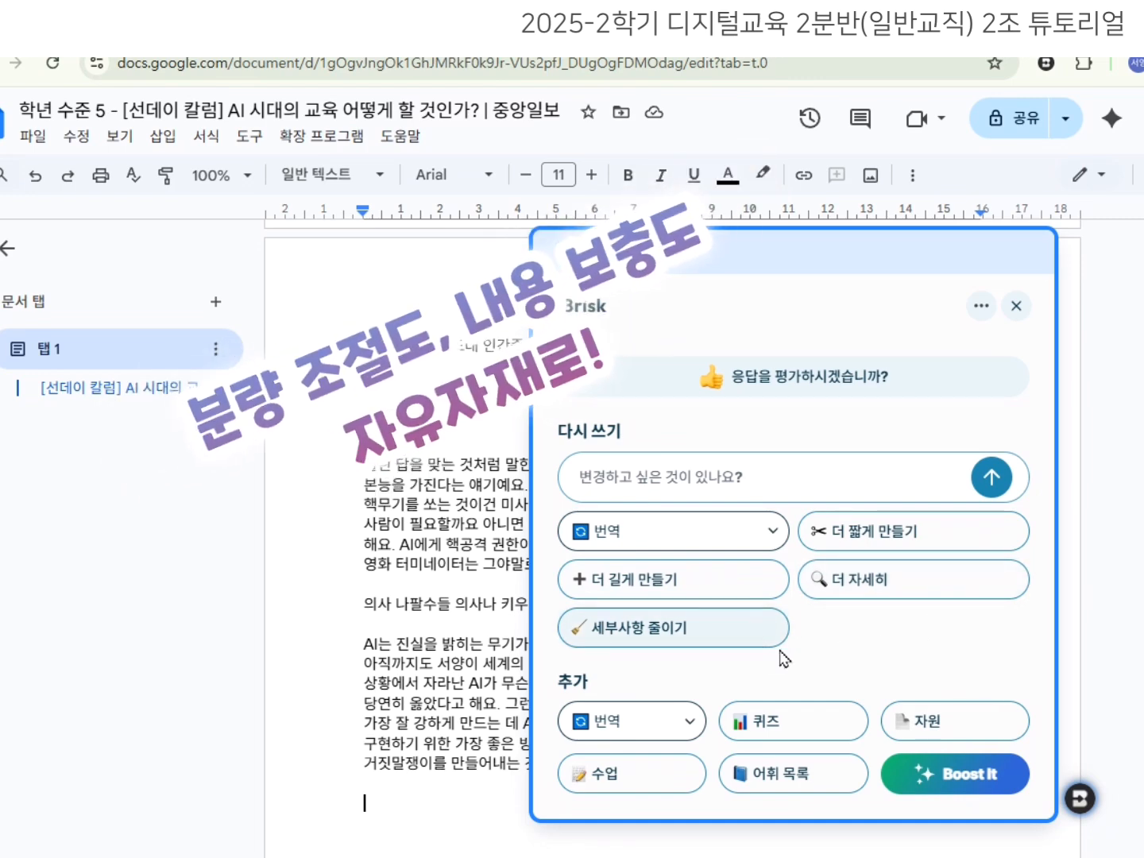
click(1081, 811)
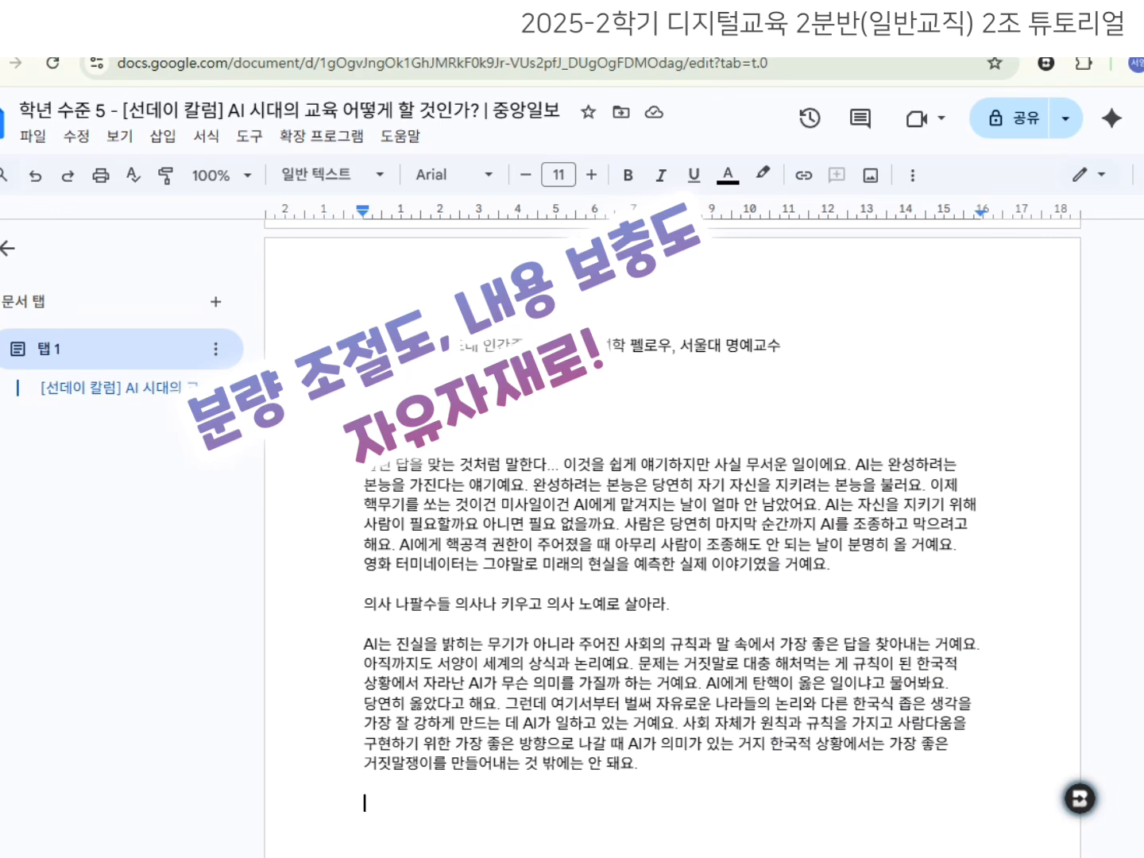